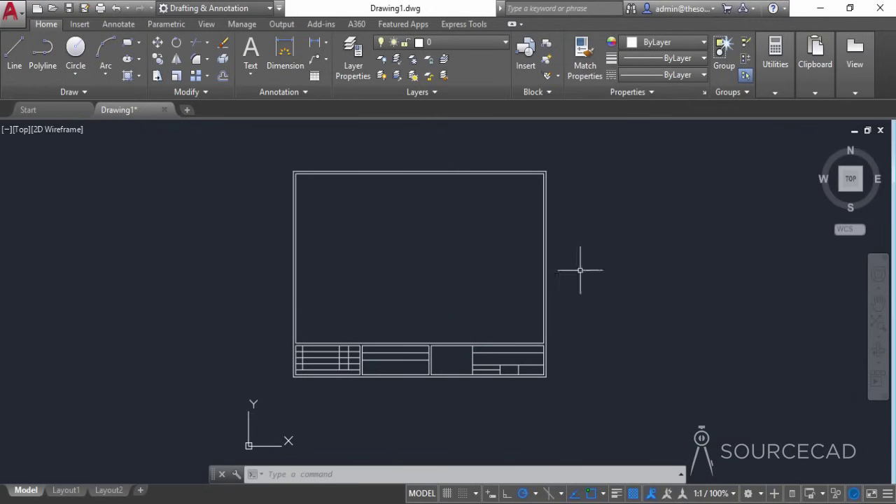
Add the multiline text "Revisions" in the full-width bottom row of the title block's leftmost table, using the Title Block text style.
{"action": "left_click", "coordinate": [282, 94]}
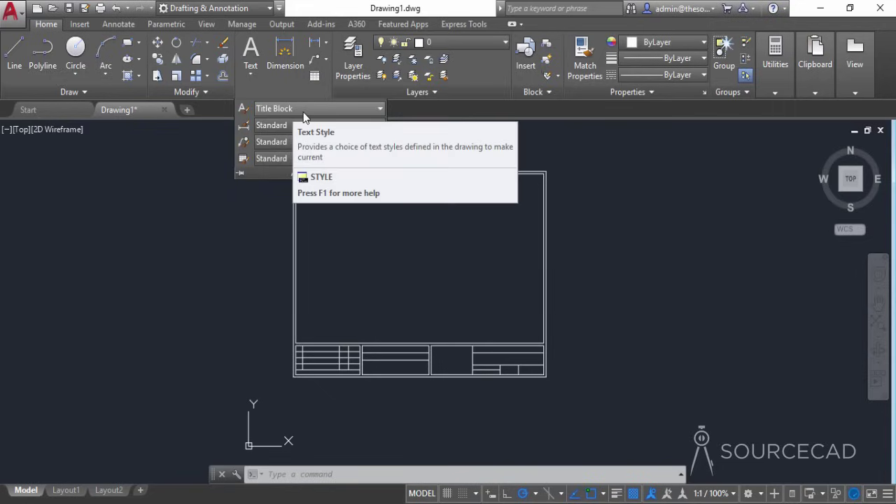
{"action": "scroll", "coordinate": [327, 375], "scroll_direction": "up", "scroll_amount": 5}
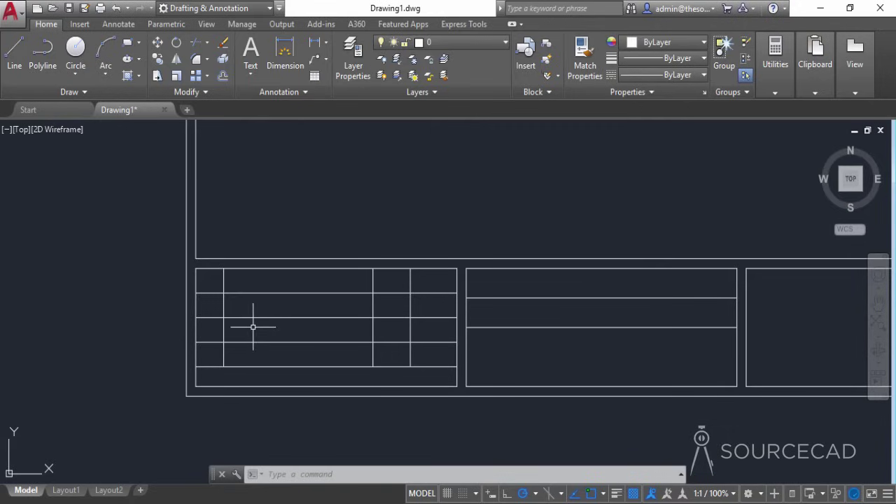
{"action": "left_click", "coordinate": [250, 67]}
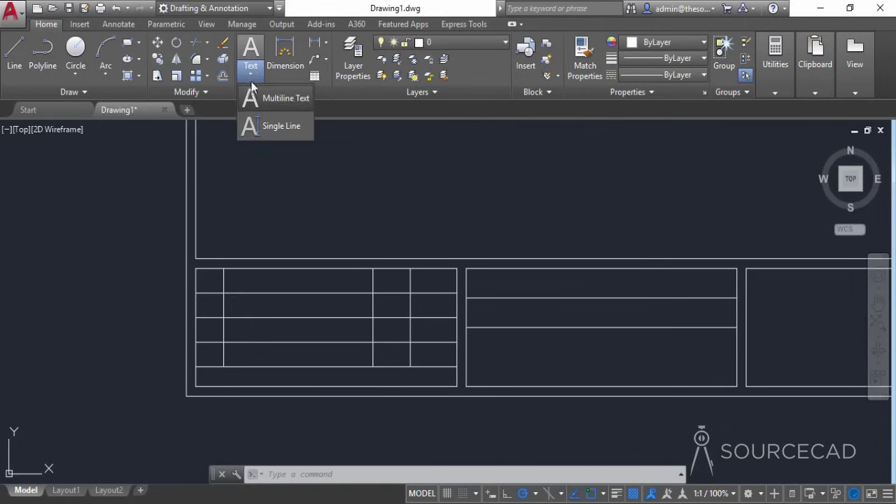
{"action": "left_click", "coordinate": [270, 99]}
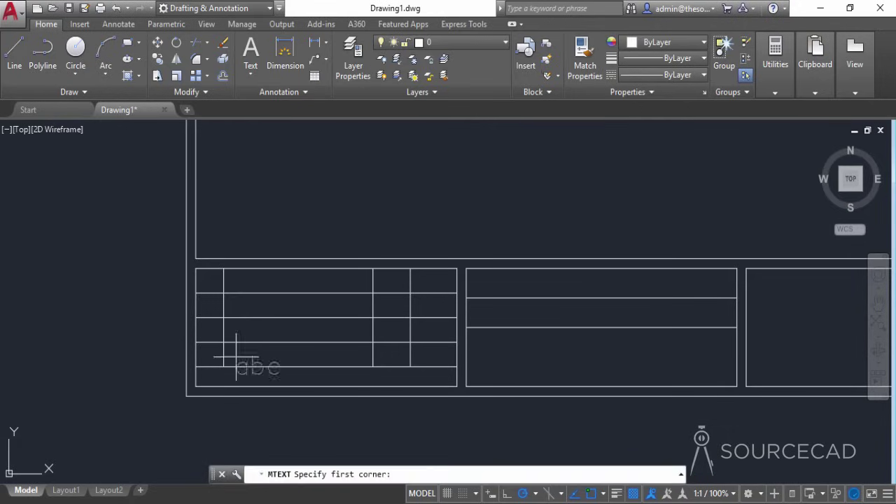
{"action": "left_click", "coordinate": [196, 366]}
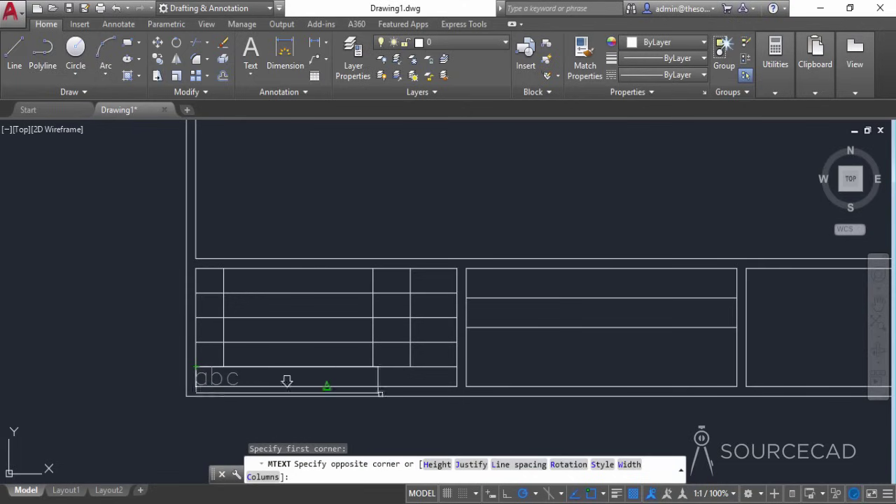
{"action": "left_click", "coordinate": [457, 385]}
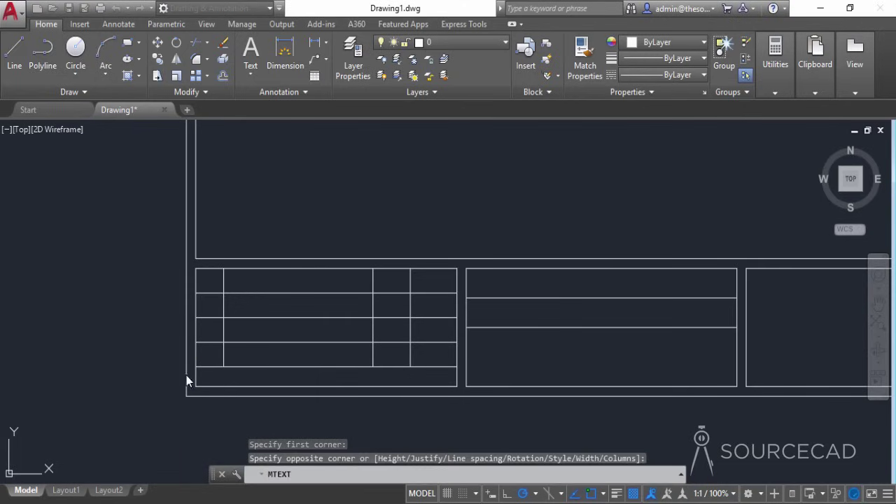
{"action": "type", "text": "Re"}
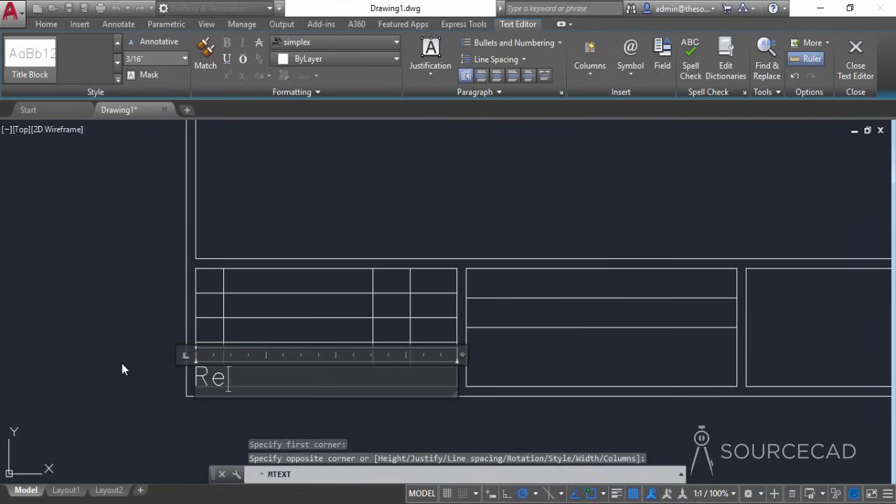
{"action": "type", "text": "vision"}
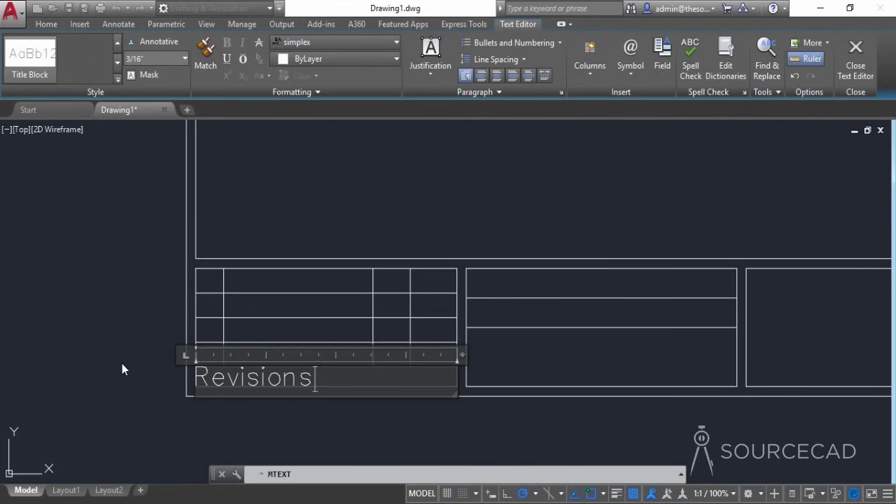
{"action": "left_click", "coordinate": [122, 364]}
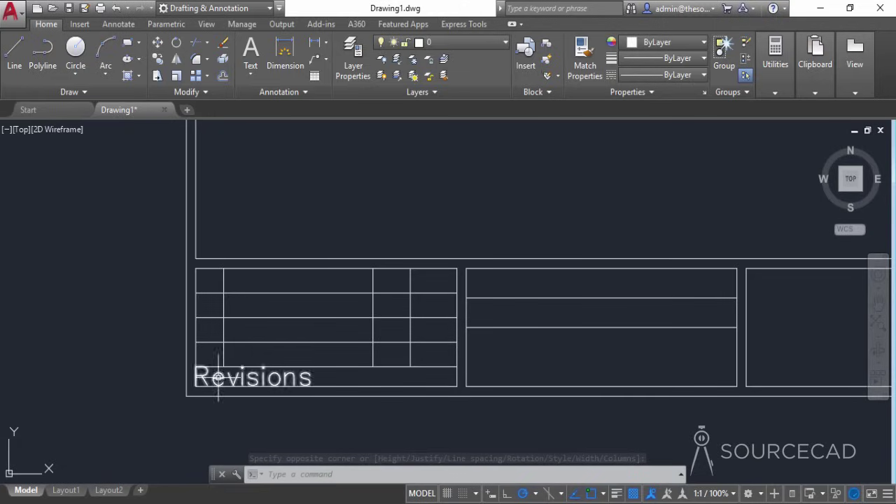
Move the "Revisions" text slightly to the right, away from the cell's left border.
{"action": "left_click", "coordinate": [157, 42]}
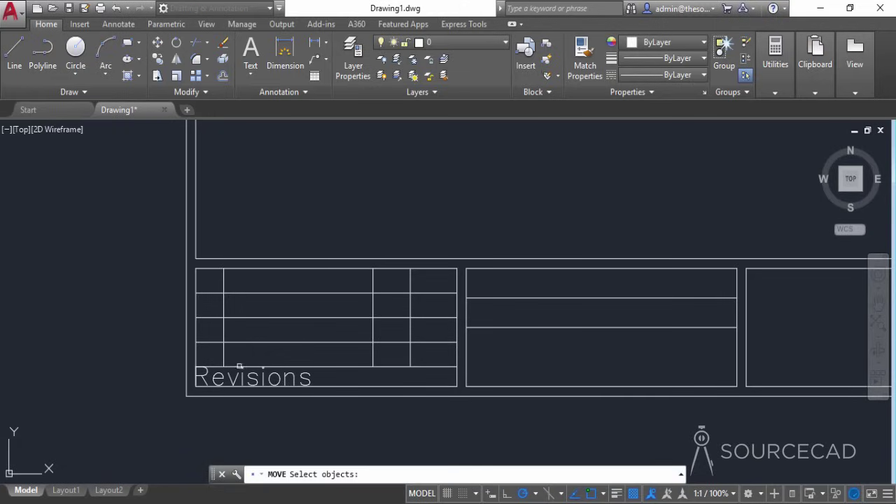
{"action": "left_click", "coordinate": [238, 378]}
{"action": "key", "text": "Return"}
{"action": "left_click", "coordinate": [101, 363]}
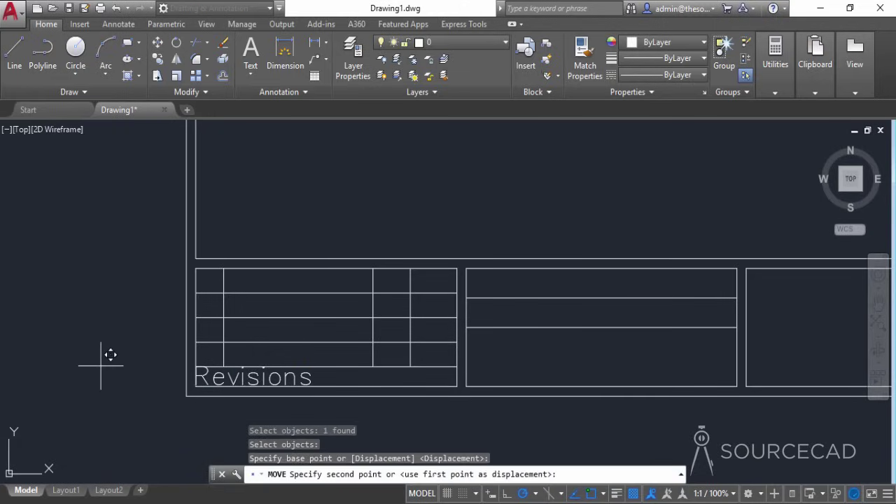
{"action": "left_click", "coordinate": [110, 363]}
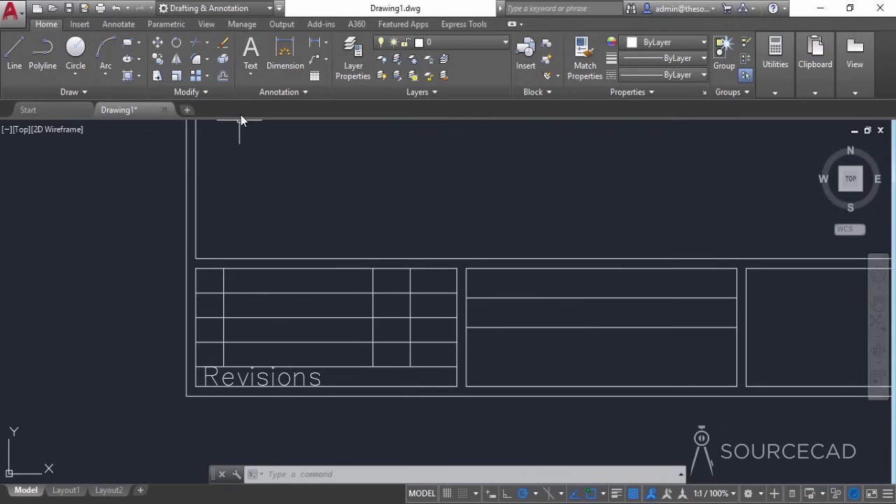
Add the multiline text "Rev Note" in the wide second cell of the leftmost table's top row.
{"action": "left_click", "coordinate": [250, 70]}
{"action": "left_click", "coordinate": [277, 98]}
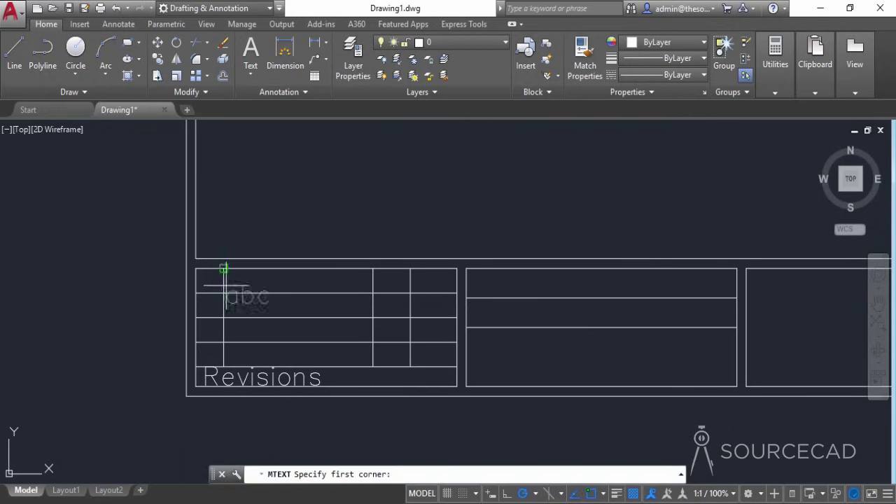
{"action": "left_click", "coordinate": [223, 268]}
{"action": "left_click", "coordinate": [373, 294]}
{"action": "type", "text": "R"}
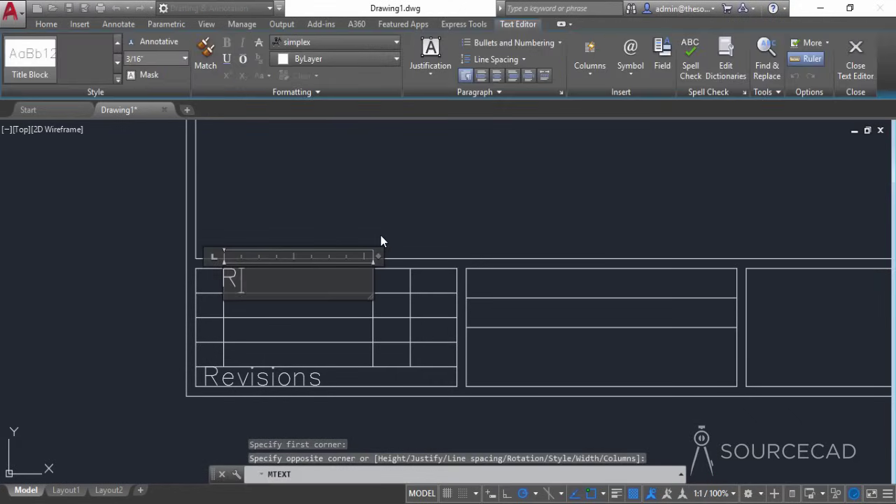
{"action": "type", "text": "ev Note"}
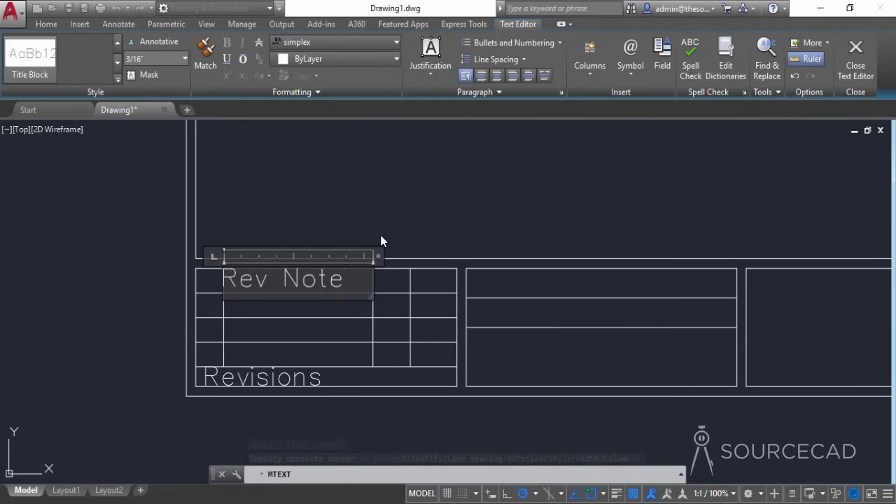
{"action": "left_click", "coordinate": [380, 241]}
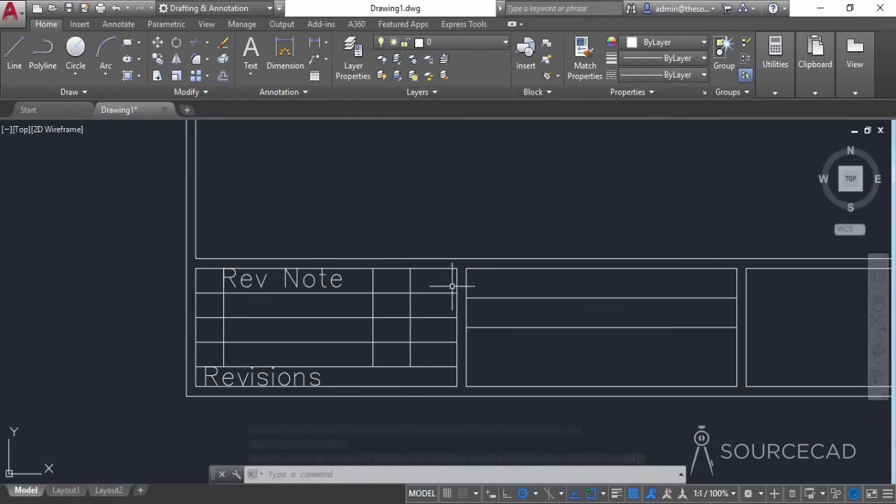
Add the multiline text "Drawn On" in the top row of the title block's second table.
{"action": "mouse_move", "coordinate": [555, 310]}
{"action": "middle_mouse_down"}
{"action": "mouse_move", "coordinate": [503, 324]}
{"action": "mouse_move", "coordinate": [371, 314]}
{"action": "mouse_move", "coordinate": [355, 303]}
{"action": "middle_mouse_up"}
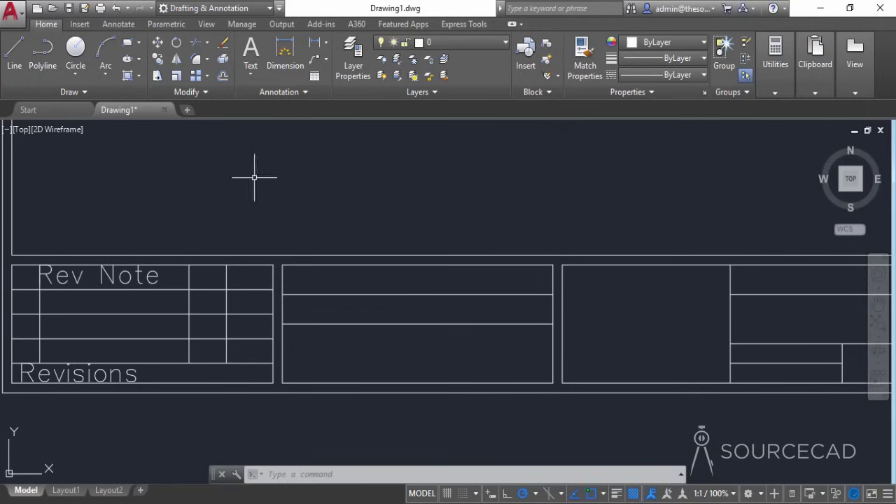
{"action": "left_click", "coordinate": [251, 66]}
{"action": "left_click", "coordinate": [263, 98]}
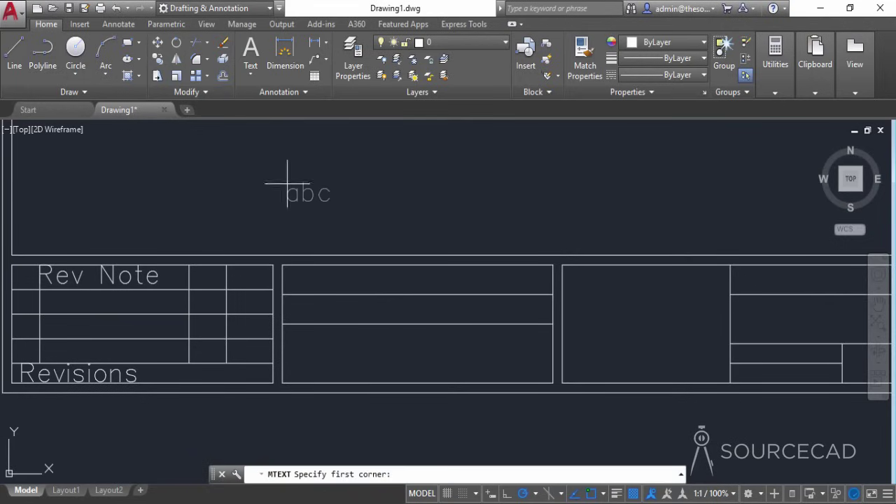
{"action": "left_click", "coordinate": [281, 266]}
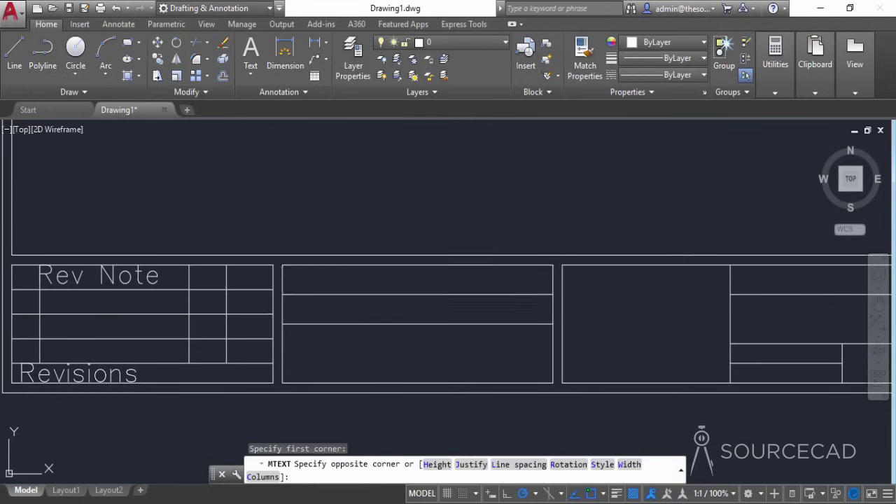
{"action": "left_click", "coordinate": [552, 294]}
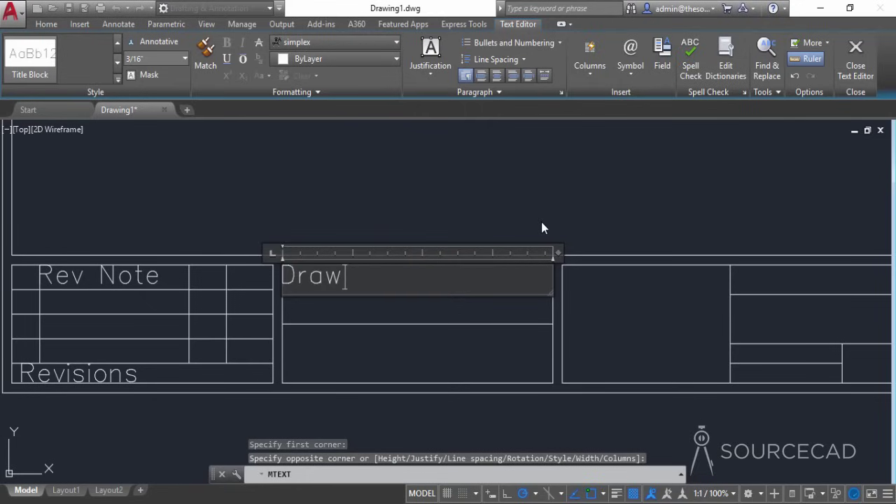
{"action": "type", "text": "Drawn On"}
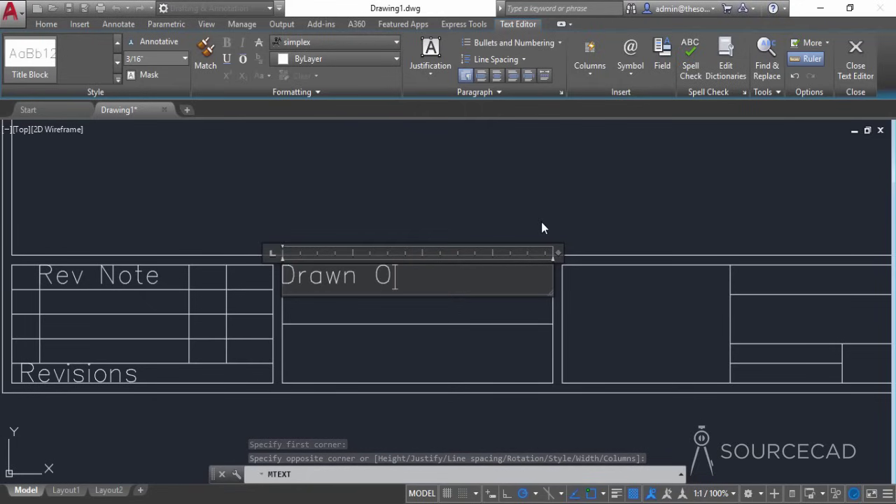
{"action": "left_click", "coordinate": [541, 223]}
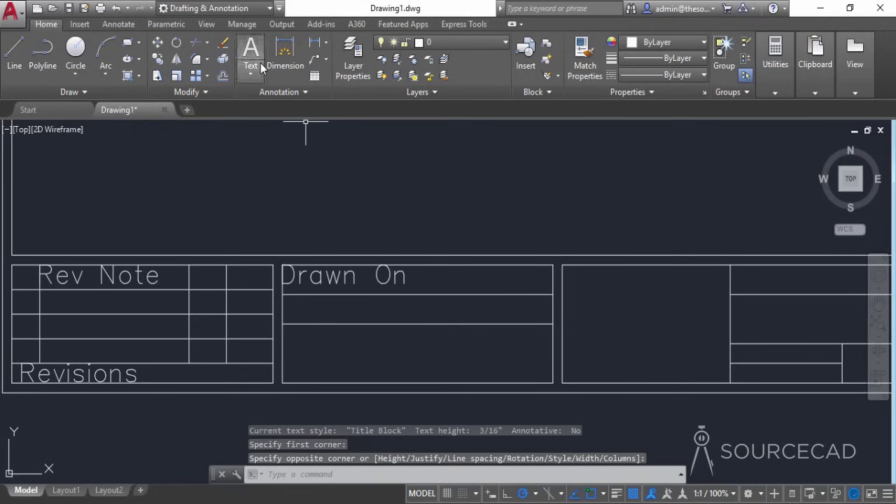
Move the "Drawn On" text about 1/16" to the right and slightly down within its row.
{"action": "left_click", "coordinate": [321, 276]}
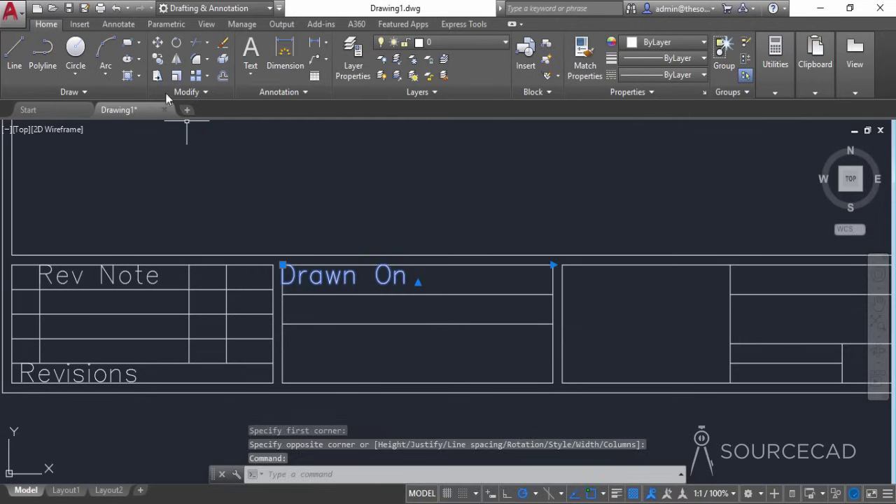
{"action": "left_click", "coordinate": [156, 42]}
{"action": "left_click", "coordinate": [240, 166]}
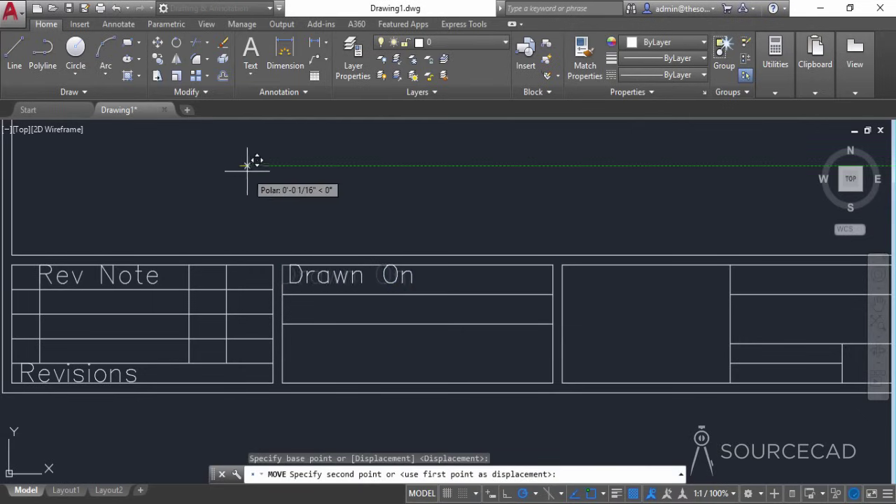
{"action": "left_click", "coordinate": [248, 166]}
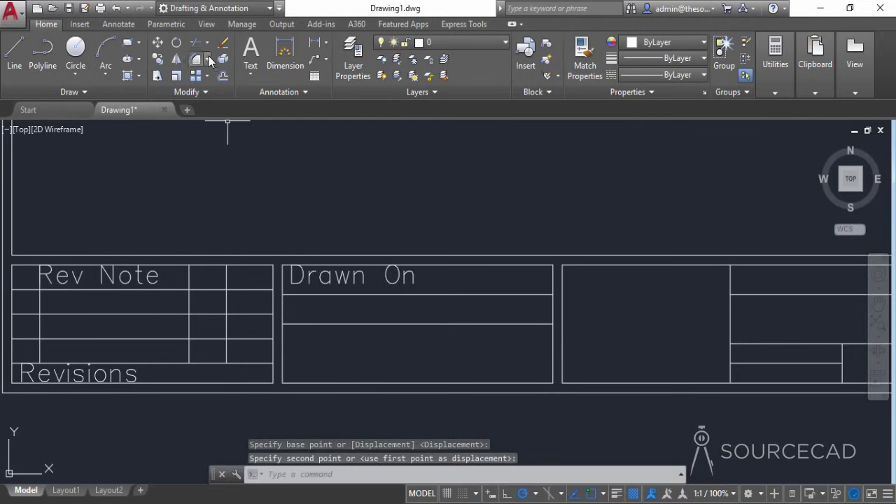
{"action": "left_click", "coordinate": [157, 42]}
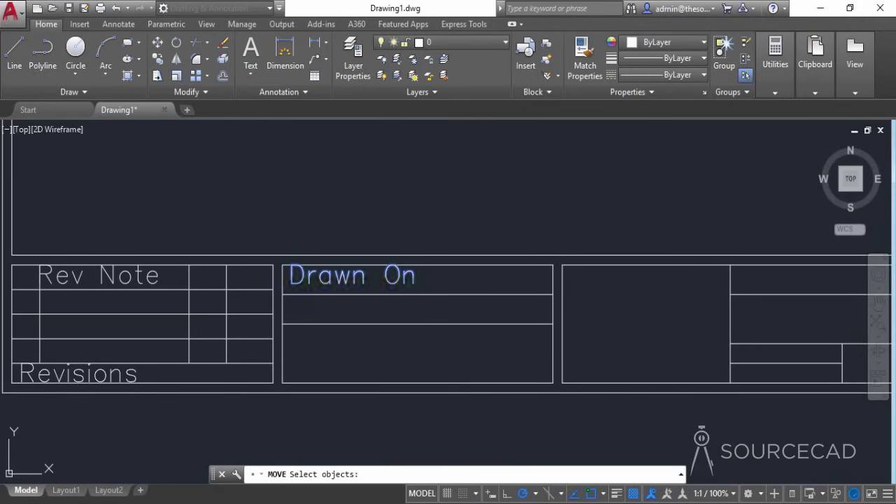
{"action": "left_click", "coordinate": [308, 275]}
{"action": "key", "text": "Return"}
{"action": "left_click", "coordinate": [360, 162]}
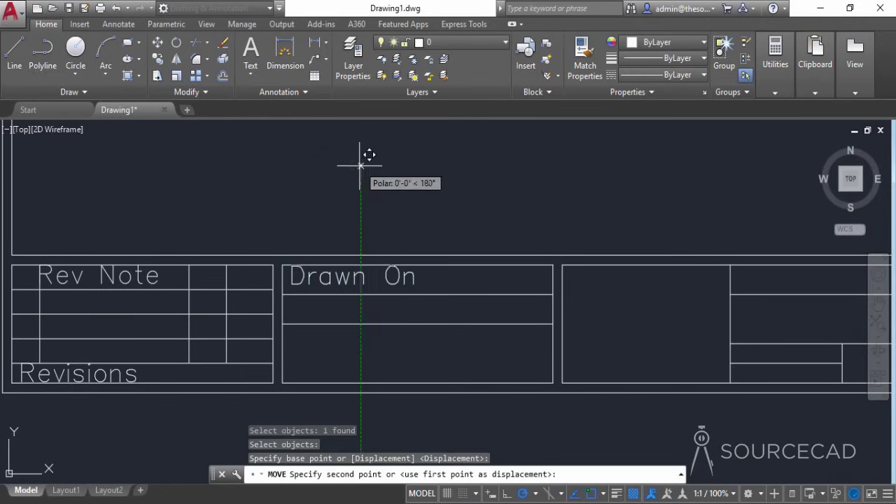
{"action": "left_click", "coordinate": [358, 169]}
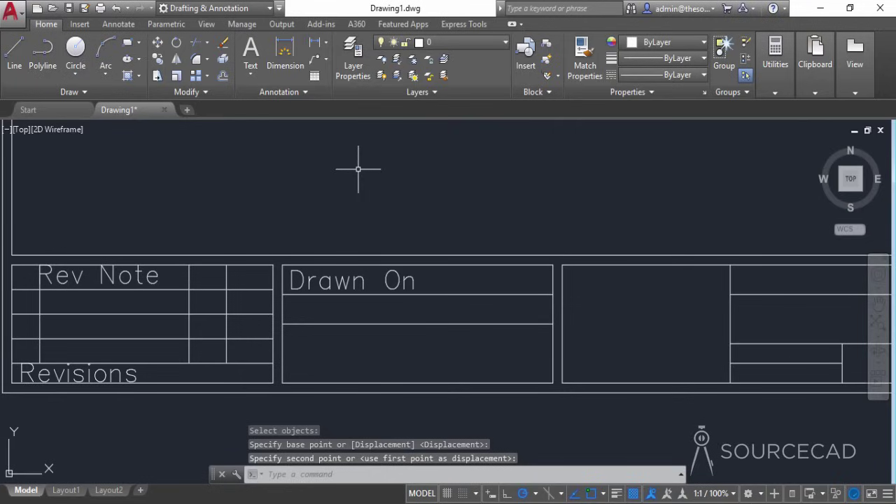
Copy the "Drawn On" text straight down into each of the two rows below it.
{"action": "left_click", "coordinate": [156, 59]}
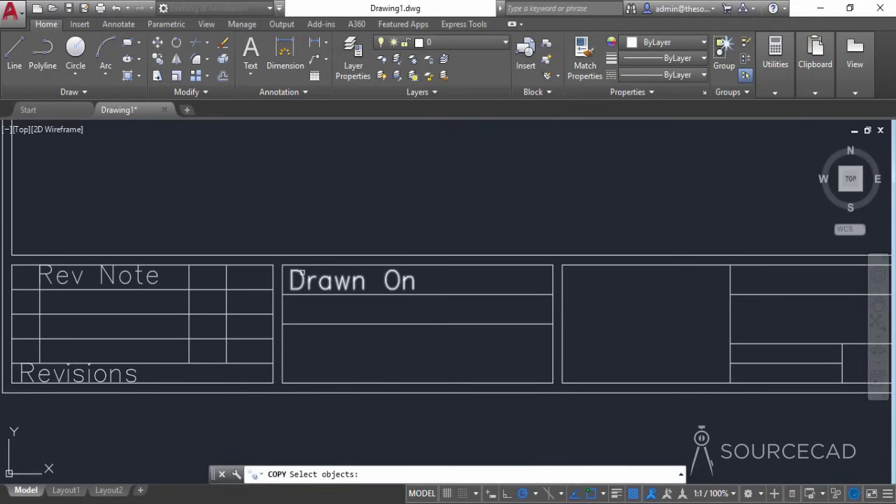
{"action": "left_click", "coordinate": [302, 274]}
{"action": "key", "text": "Return"}
{"action": "left_click", "coordinate": [325, 196]}
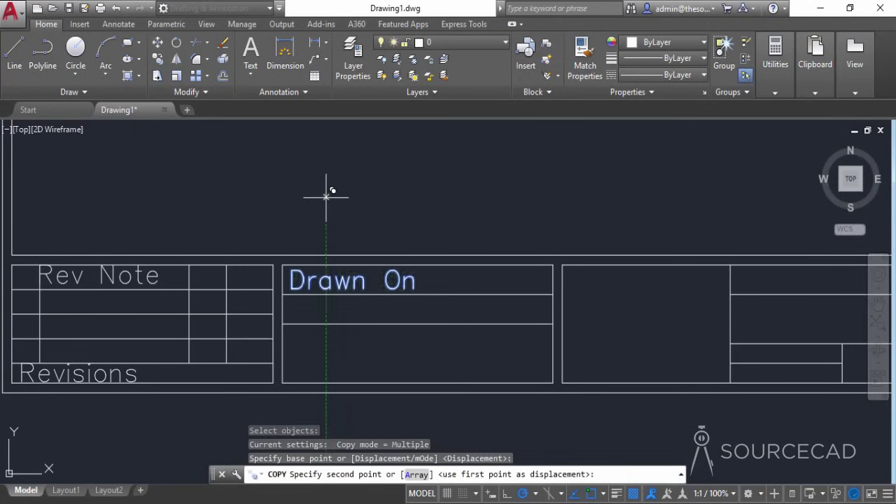
{"action": "left_click", "coordinate": [326, 223]}
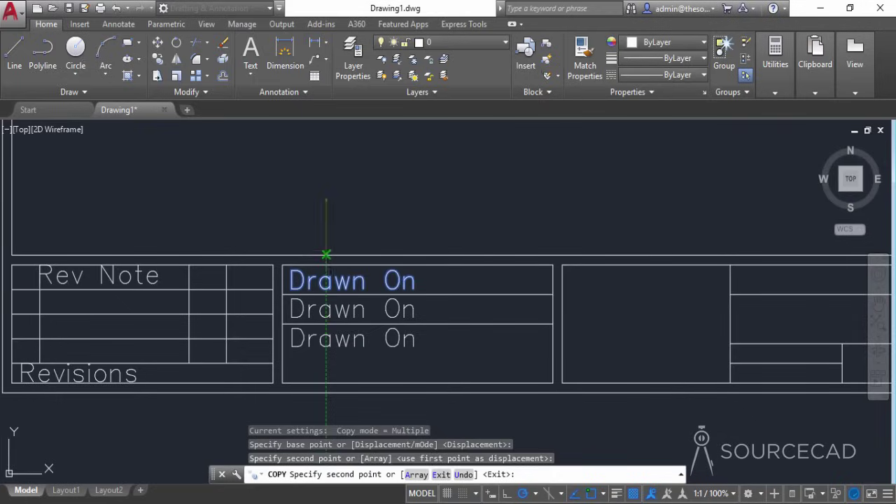
{"action": "left_click", "coordinate": [326, 254]}
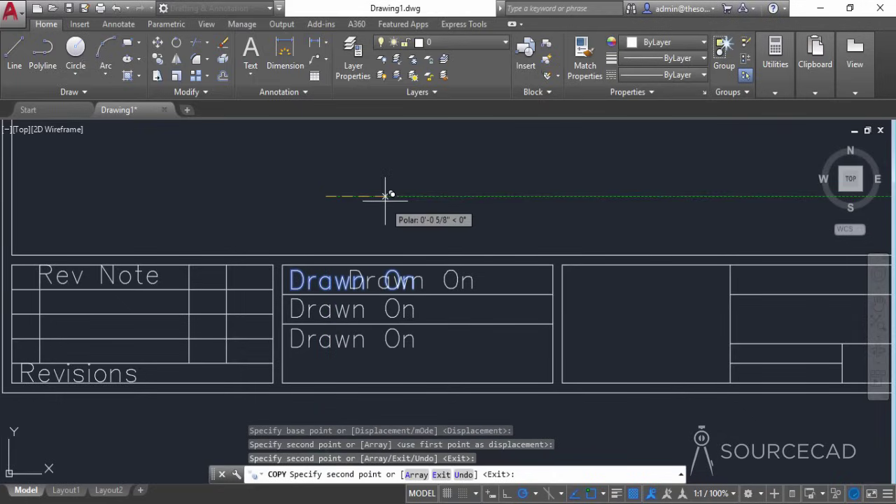
{"action": "key", "text": "Escape"}
Change the "Drawn On" copy in the second table's middle row to "Checked By".
{"action": "double_click", "coordinate": [339, 308]}
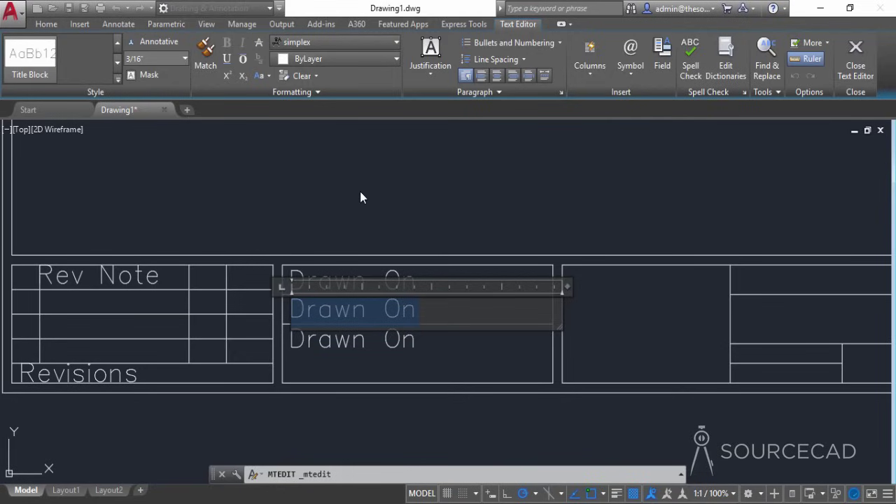
{"action": "type", "text": "Checked By"}
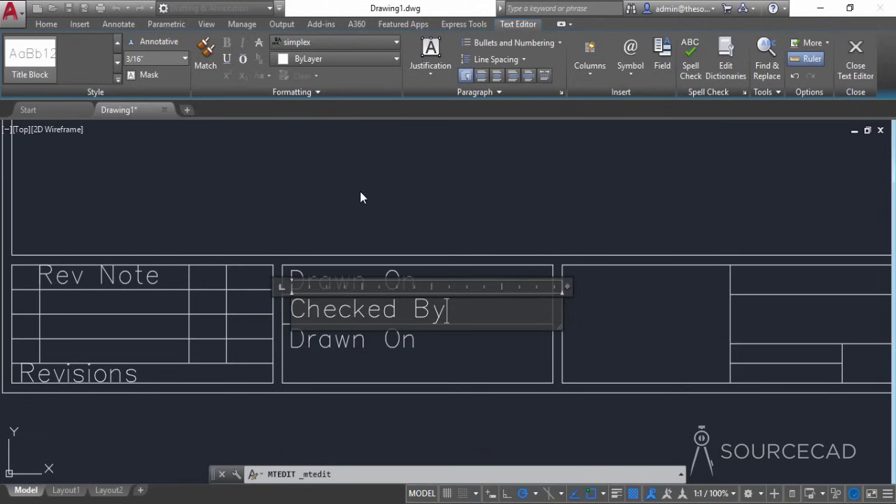
{"action": "left_click", "coordinate": [360, 191]}
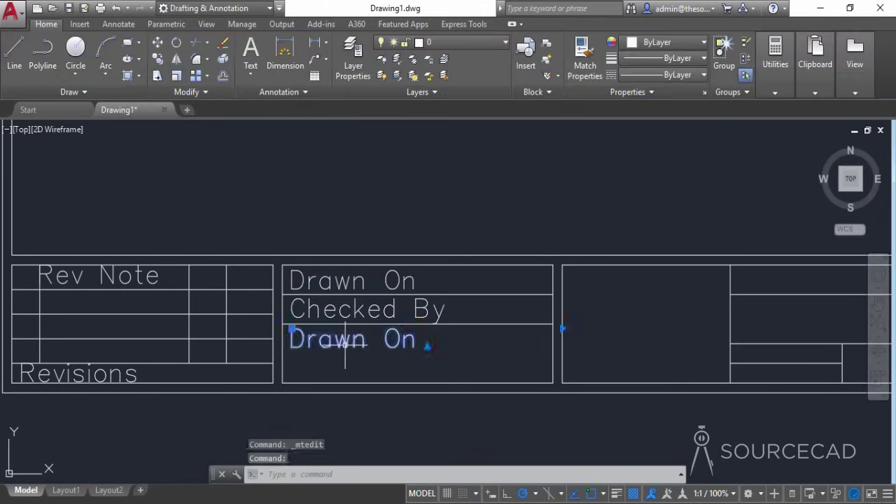
Change the "Drawn On" copy in the bottom row of the title block's second table to "Client".
{"action": "left_click", "coordinate": [345, 342]}
{"action": "type", "text": "Client"}
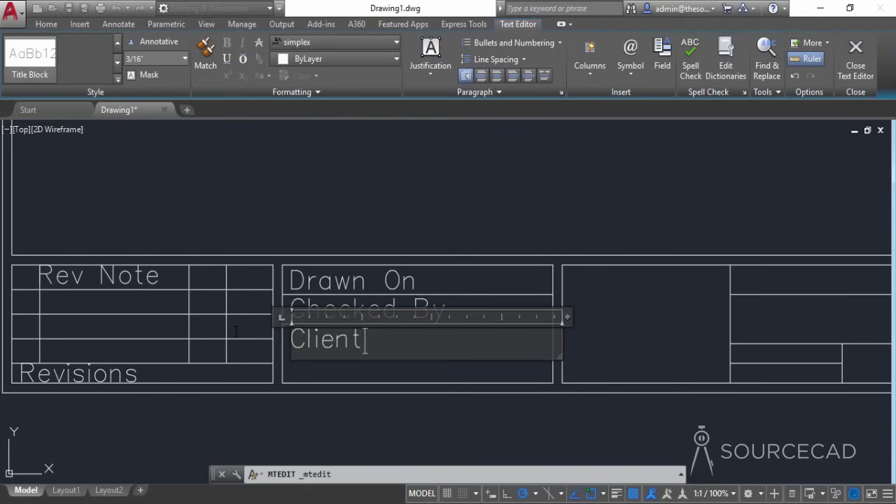
{"action": "left_click", "coordinate": [293, 210]}
Examine the empty cells of the title block's third table alongside the labelled rows of the second table.
{"action": "mouse_move", "coordinate": [525, 326]}
{"action": "middle_mouse_down"}
{"action": "mouse_move", "coordinate": [415, 314]}
{"action": "mouse_move", "coordinate": [28, 338]}
{"action": "middle_mouse_up"}
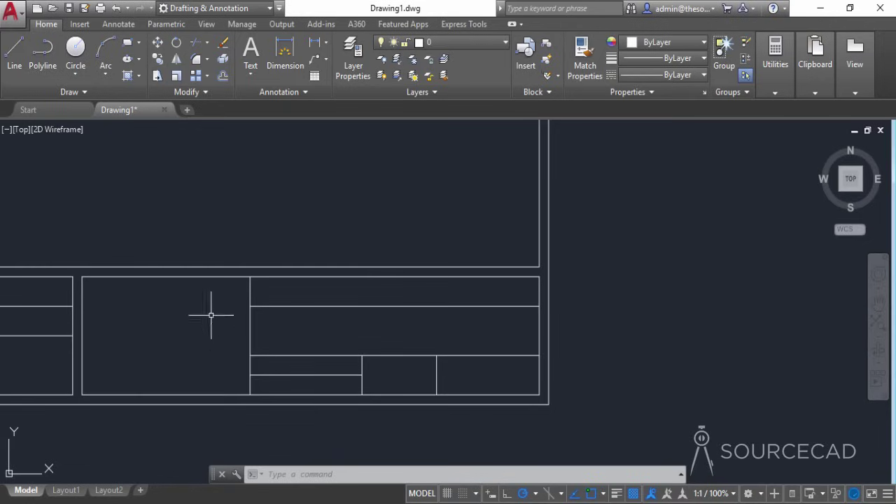
{"action": "middle_click_drag", "start_coordinate": [227, 334], "coordinate": [244, 326]}
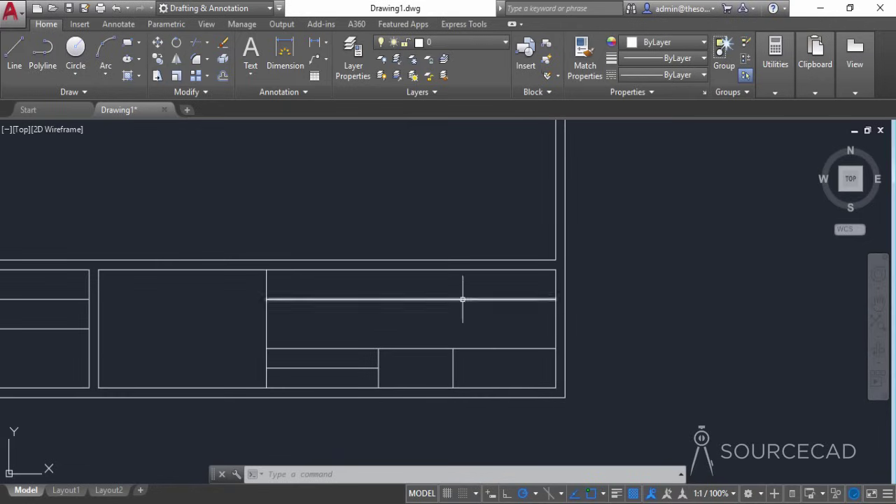
{"action": "middle_click_drag", "start_coordinate": [420, 322], "coordinate": [443, 319]}
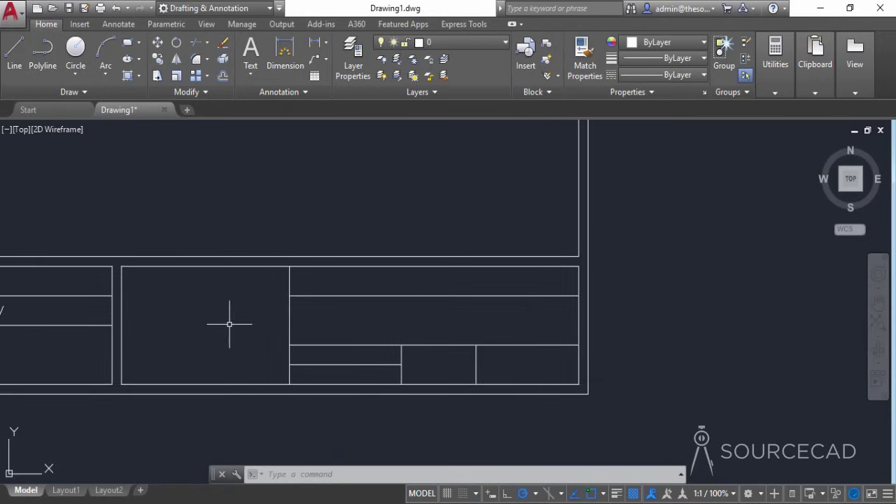
{"action": "middle_click_drag", "start_coordinate": [203, 320], "coordinate": [438, 312]}
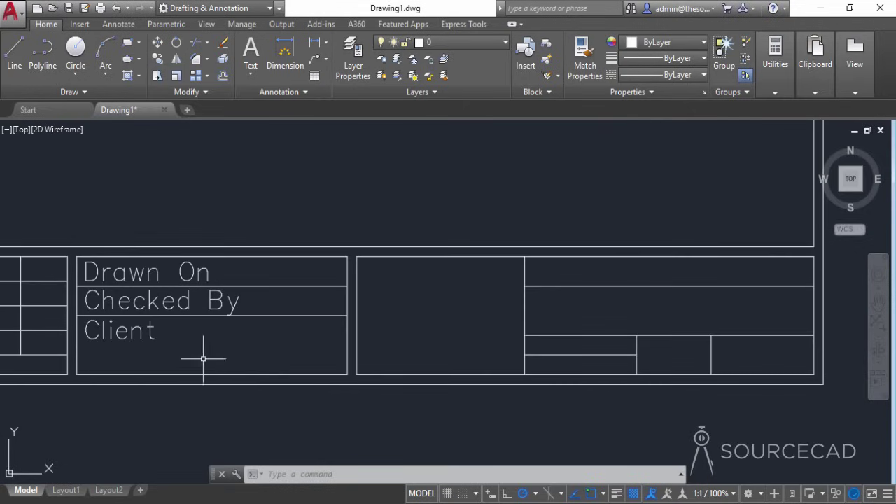
{"action": "mouse_move", "coordinate": [448, 329]}
{"action": "middle_mouse_down"}
{"action": "mouse_move", "coordinate": [293, 358]}
{"action": "mouse_move", "coordinate": [278, 349]}
{"action": "middle_mouse_up"}
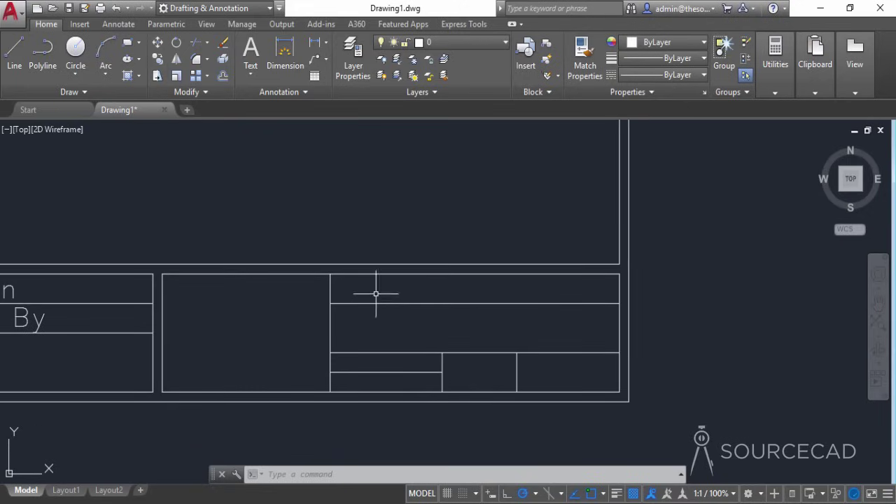
{"action": "scroll", "coordinate": [380, 320], "scroll_direction": "down", "scroll_amount": 2}
{"action": "middle_click_drag", "start_coordinate": [380, 320], "coordinate": [408, 320]}
{"action": "scroll", "coordinate": [426, 329], "scroll_direction": "up", "scroll_amount": 2}
{"action": "scroll", "coordinate": [147, 313], "scroll_direction": "down", "scroll_amount": 2}
Copy the "Drawn On" text from the second table into each of the two wide upper rows of the third table.
{"action": "middle_click_drag", "start_coordinate": [147, 312], "coordinate": [256, 310]}
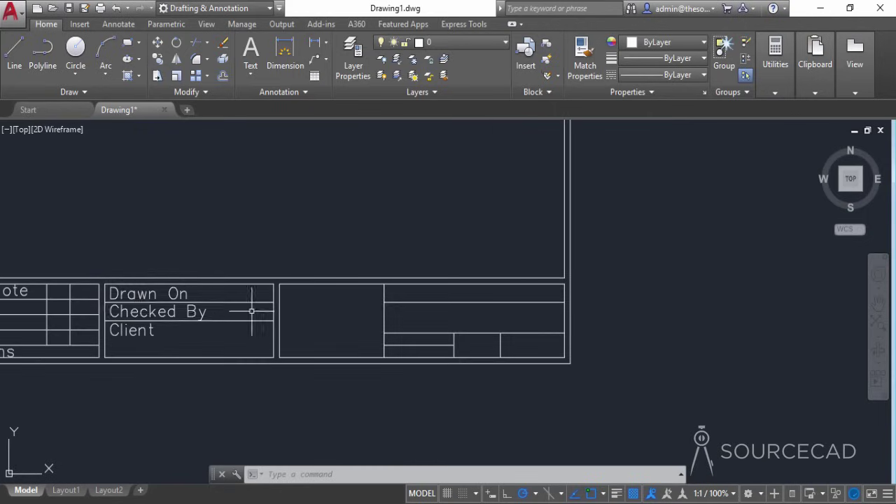
{"action": "left_click", "coordinate": [151, 294]}
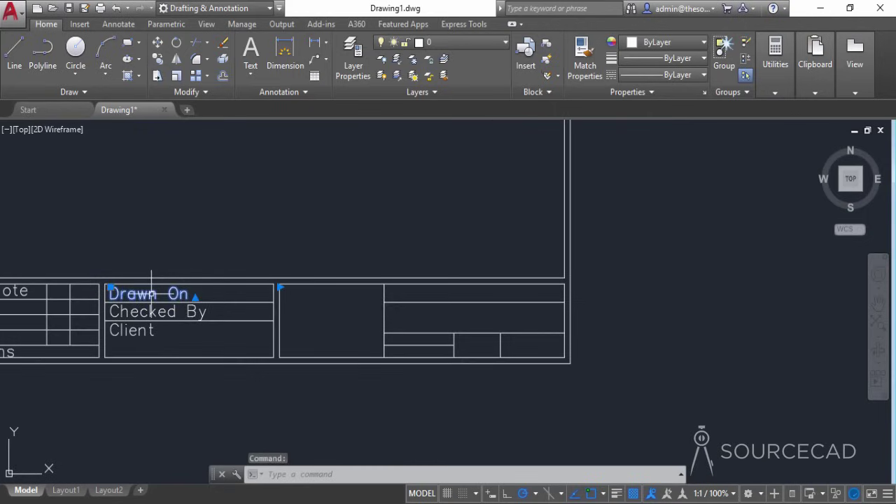
{"action": "left_click", "coordinate": [157, 59]}
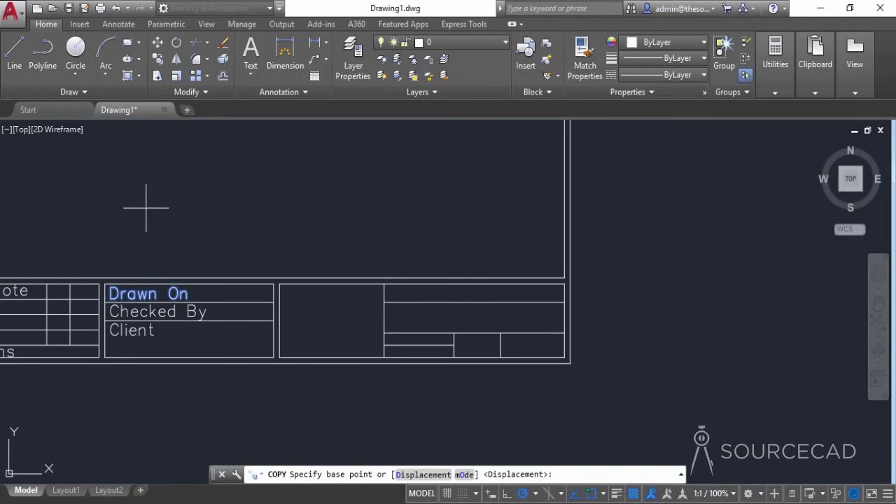
{"action": "left_click", "coordinate": [153, 209]}
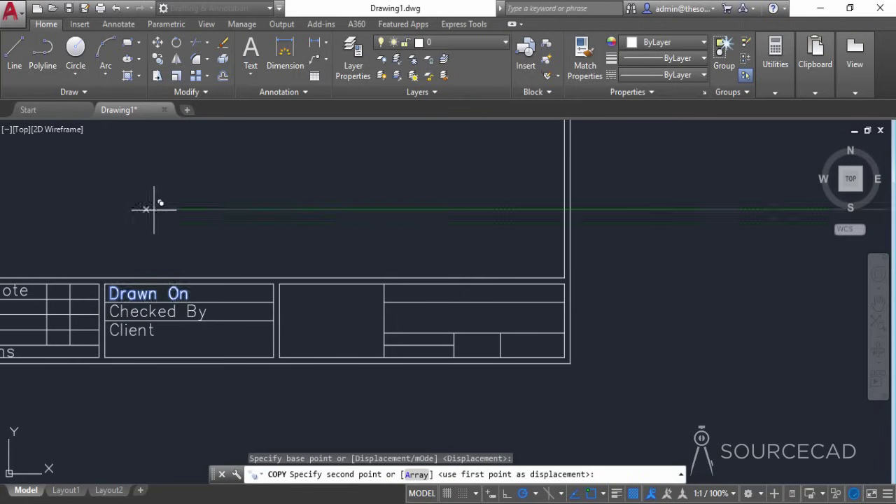
{"action": "left_click", "coordinate": [424, 208]}
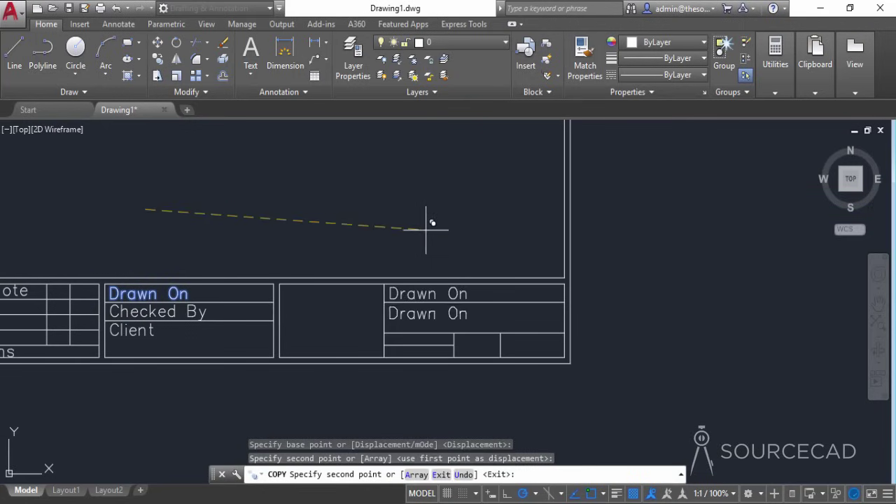
{"action": "left_click", "coordinate": [426, 229]}
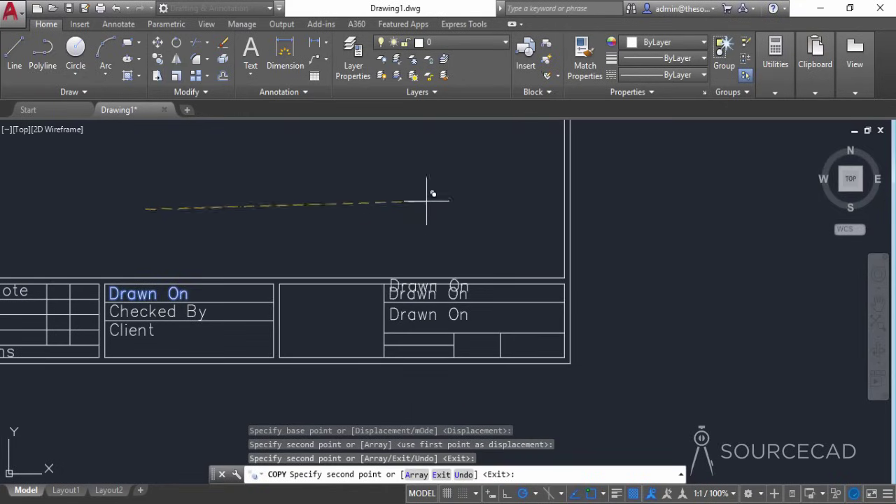
{"action": "key", "text": "Escape"}
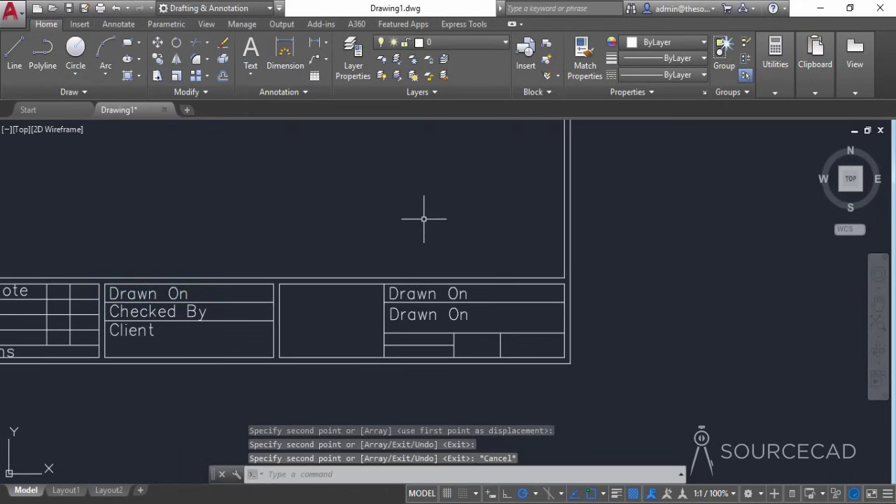
Change the "Drawn On" copy in the third table's top row to "Project".
{"action": "left_click", "coordinate": [434, 292]}
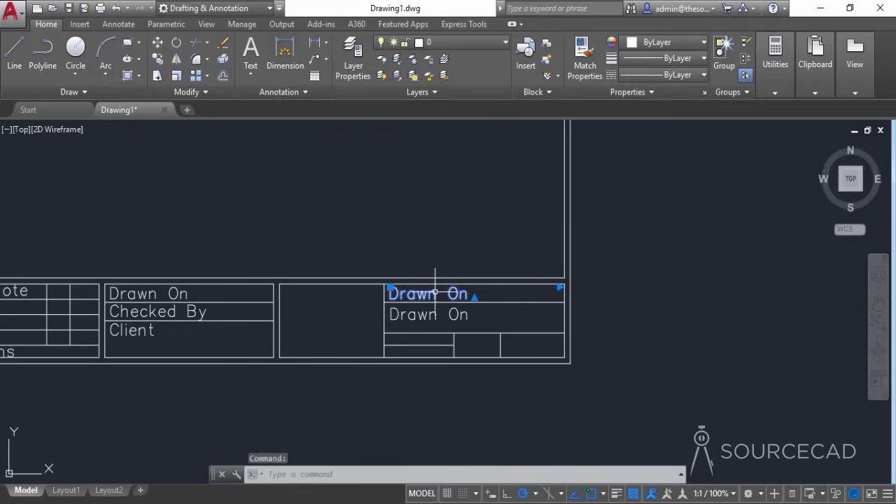
{"action": "double_click", "coordinate": [434, 291]}
{"action": "left_click_drag", "start_coordinate": [468, 295], "coordinate": [369, 289]}
{"action": "type", "text": "Project"}
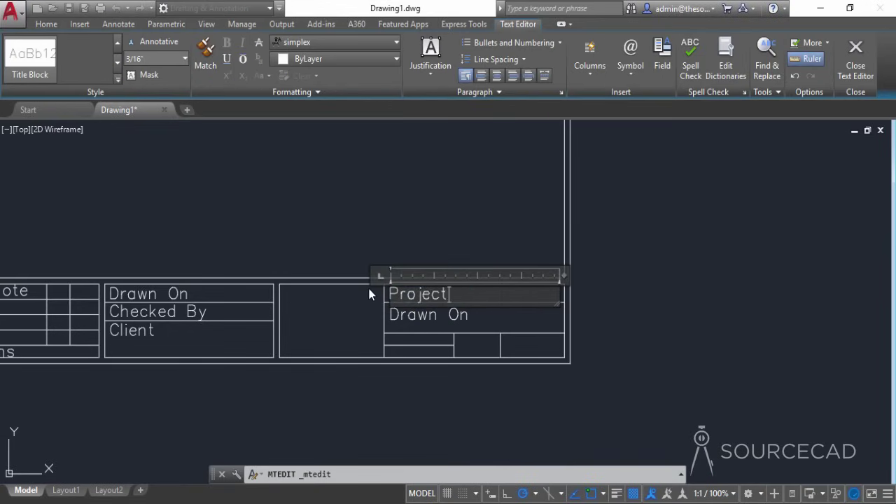
{"action": "left_click", "coordinate": [357, 304]}
Change the "Drawn On" copy in the third table's second row to "Drawing".
{"action": "double_click", "coordinate": [413, 320]}
{"action": "type", "text": "Dra"}
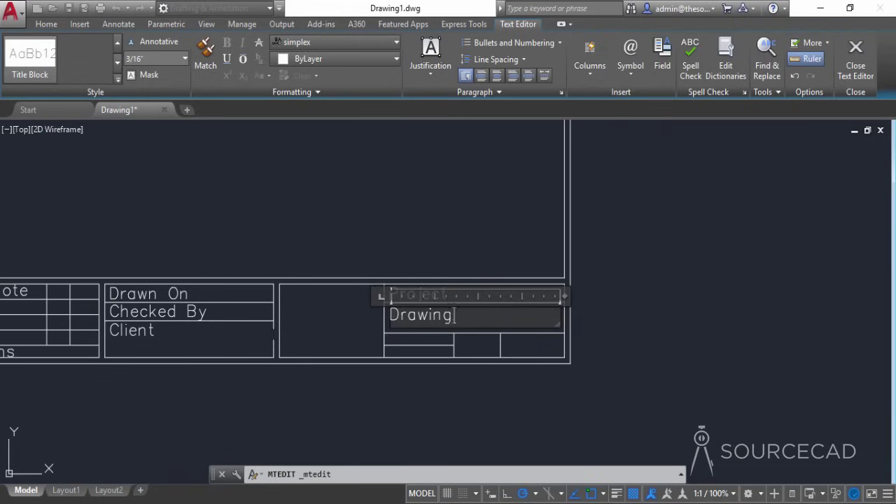
{"action": "left_click", "coordinate": [341, 230]}
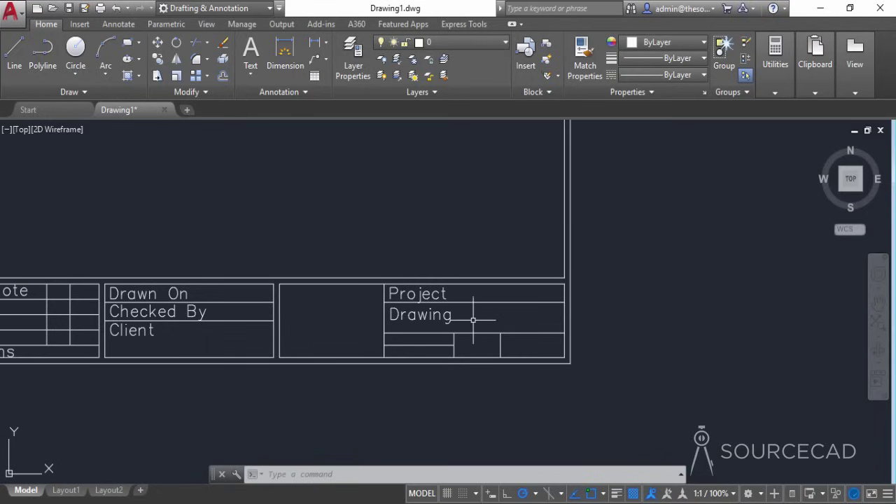
Move the "Rev Note" text slightly to the right and slightly down so it clears its cell's borders.
{"action": "scroll", "coordinate": [473, 320], "scroll_direction": "down", "scroll_amount": 4}
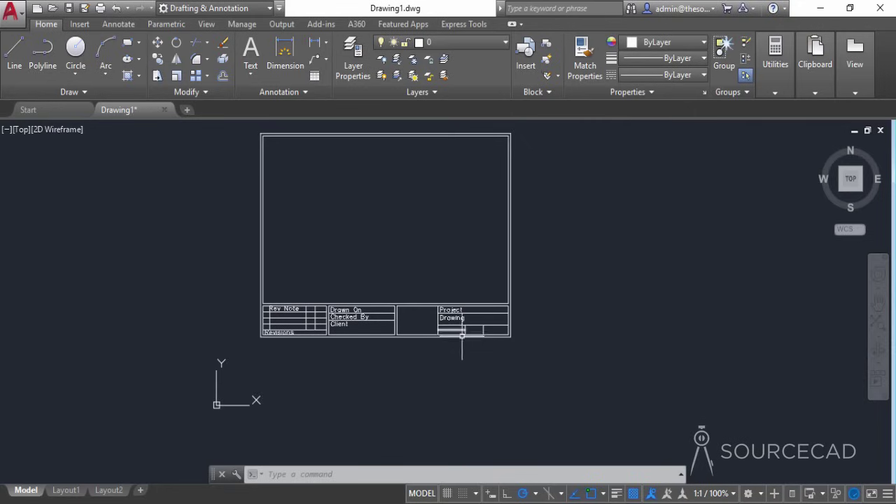
{"action": "scroll", "coordinate": [360, 315], "scroll_direction": "up", "scroll_amount": 4}
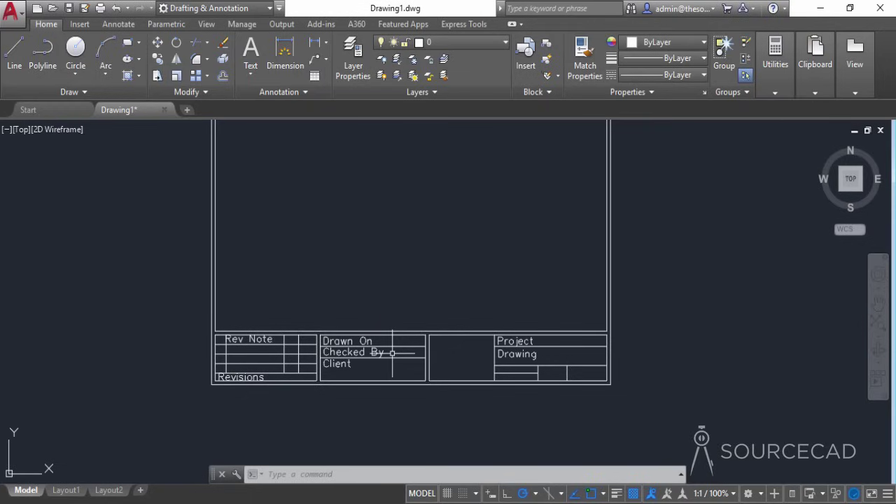
{"action": "scroll", "coordinate": [232, 339], "scroll_direction": "up", "scroll_amount": 5}
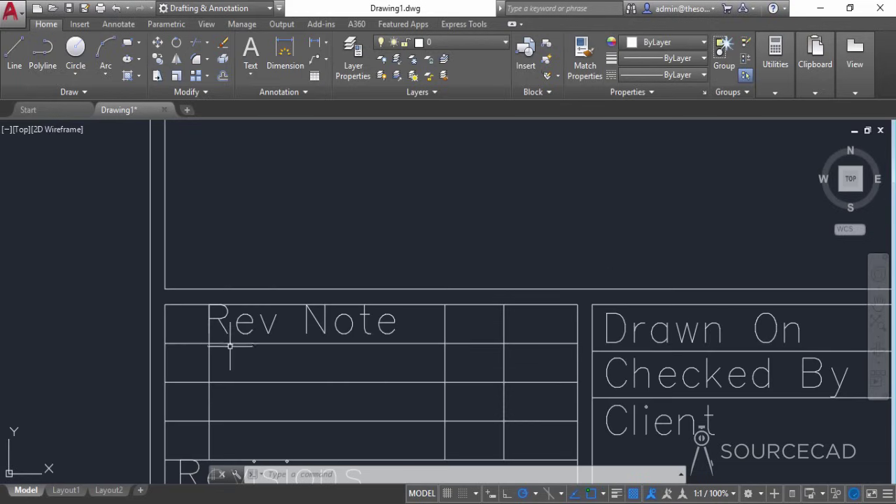
{"action": "left_click", "coordinate": [227, 328]}
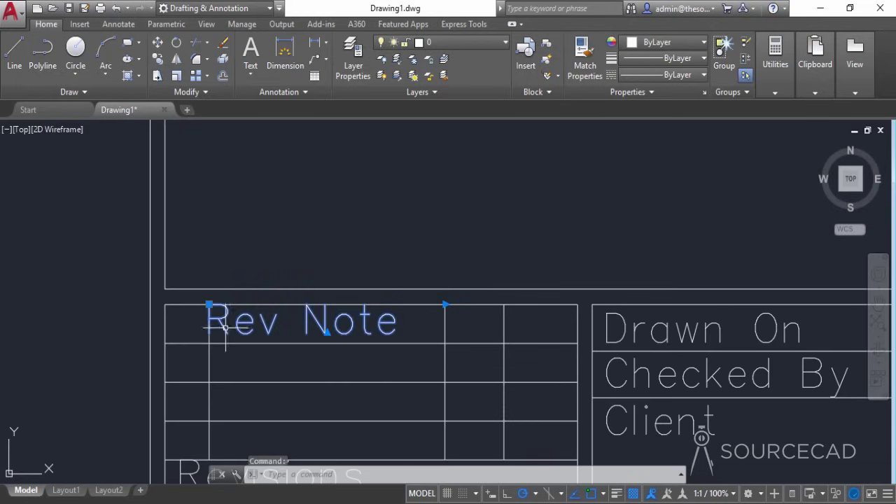
{"action": "left_click", "coordinate": [158, 42]}
{"action": "left_click", "coordinate": [224, 200]}
{"action": "left_click", "coordinate": [233, 200]}
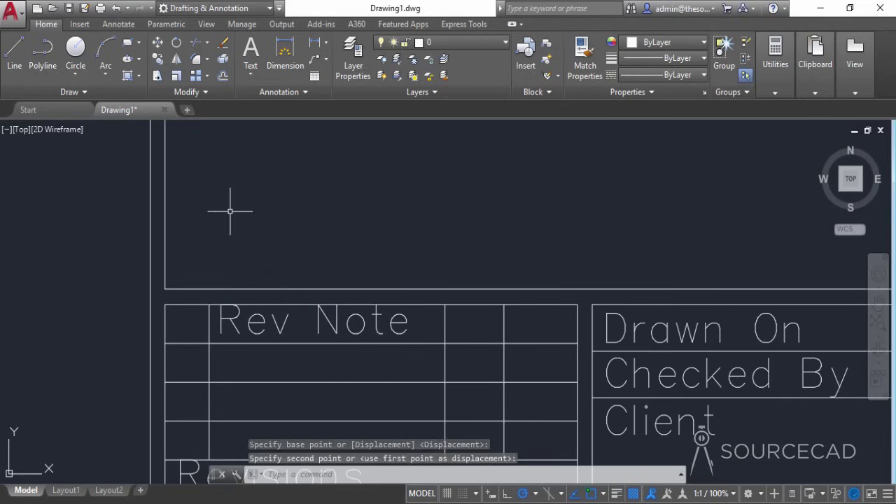
{"action": "left_click", "coordinate": [248, 321]}
{"action": "left_click", "coordinate": [158, 42]}
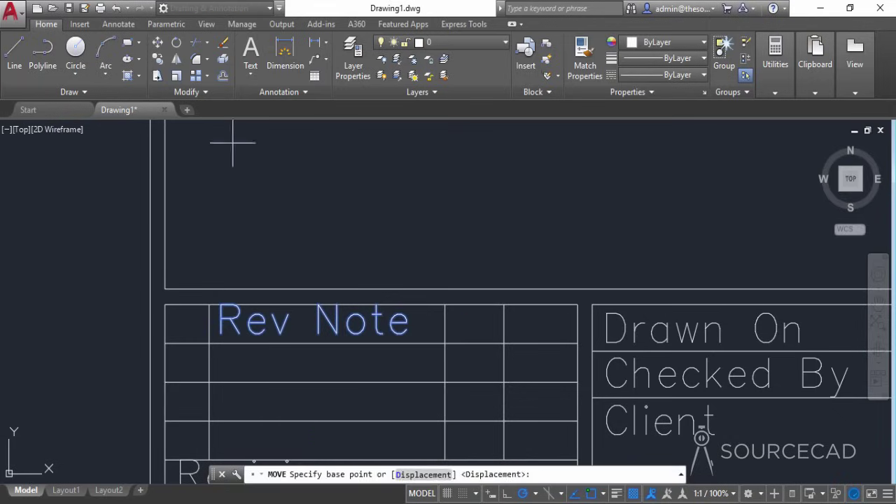
{"action": "left_click", "coordinate": [297, 227]}
{"action": "left_click", "coordinate": [297, 231]}
Create a new text style named "Fields" based on the Title Block style.
{"action": "scroll", "coordinate": [394, 256], "scroll_direction": "down", "scroll_amount": 4}
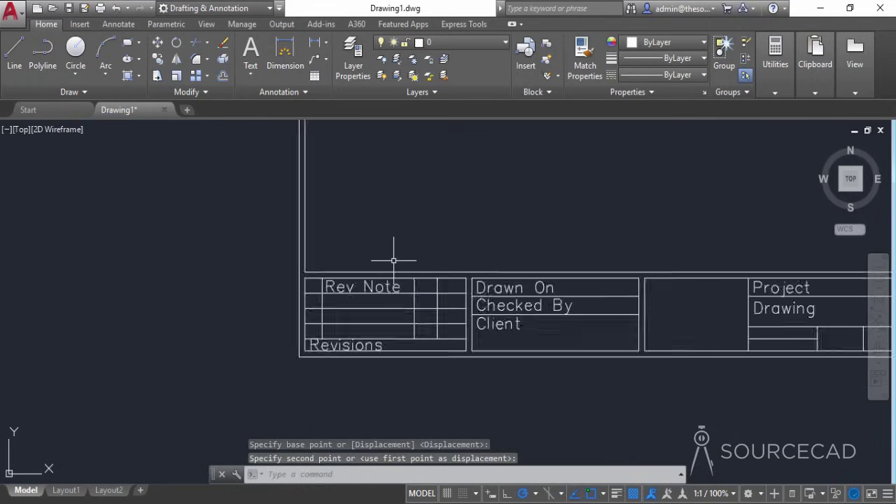
{"action": "middle_click_drag", "start_coordinate": [506, 312], "coordinate": [382, 346]}
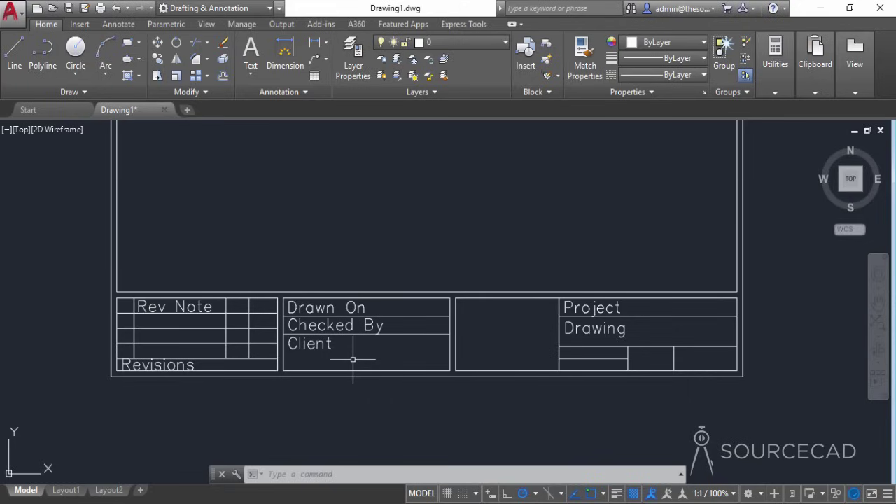
{"action": "left_click", "coordinate": [271, 93]}
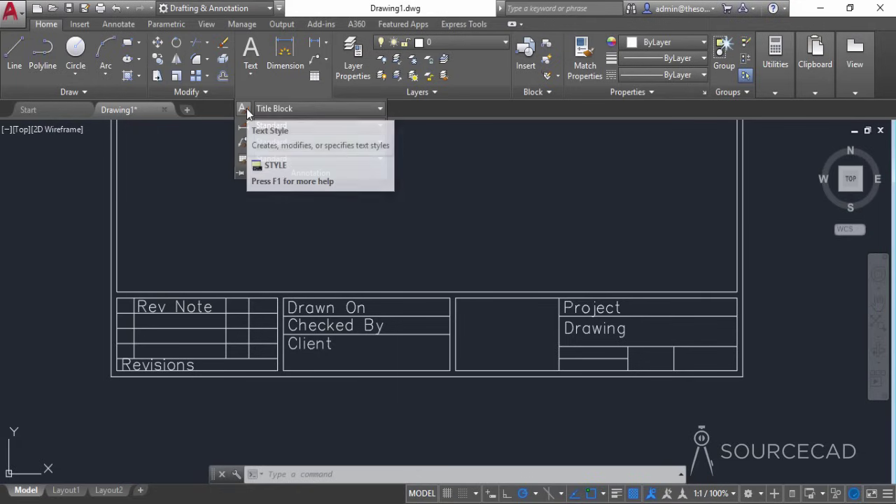
{"action": "left_click", "coordinate": [243, 108]}
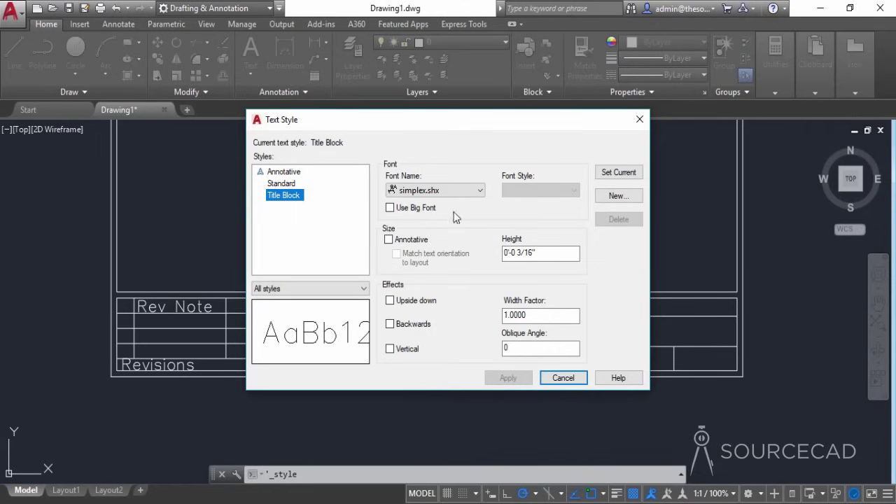
{"action": "left_click", "coordinate": [619, 197]}
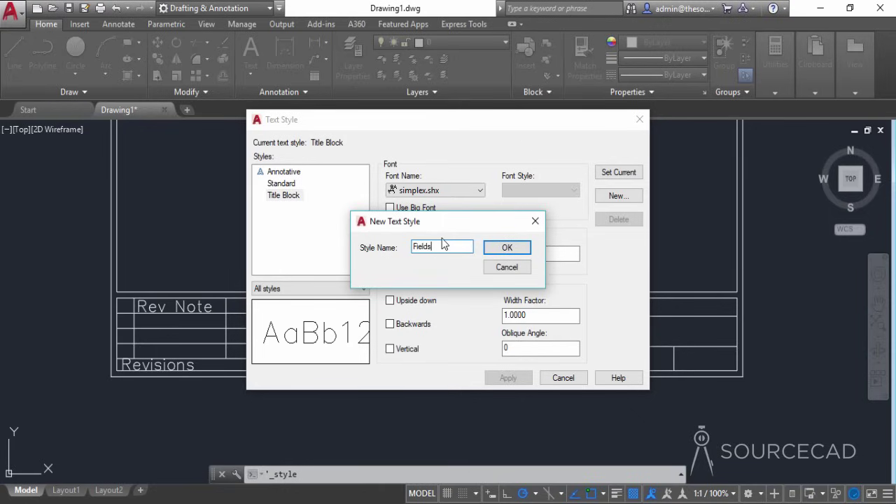
{"action": "left_click", "coordinate": [521, 249]}
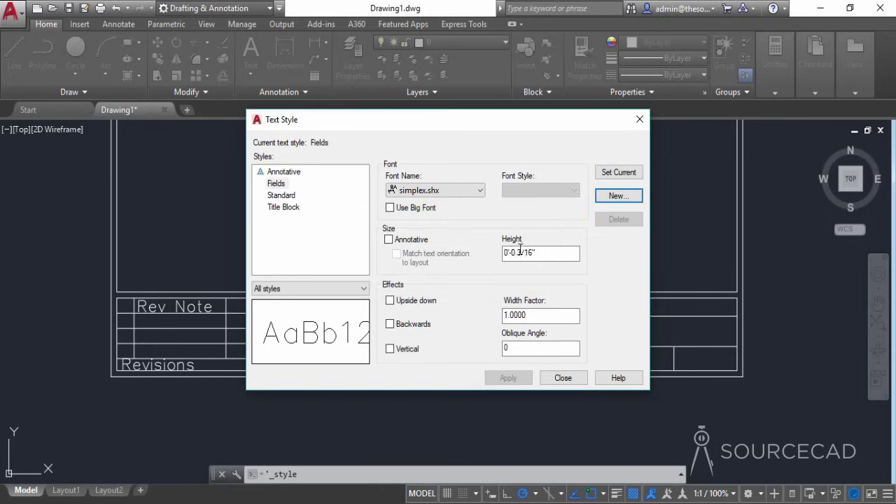
Set the Fields text style's height to 1/8", apply the change and finish editing text styles.
{"action": "left_click", "coordinate": [520, 249]}
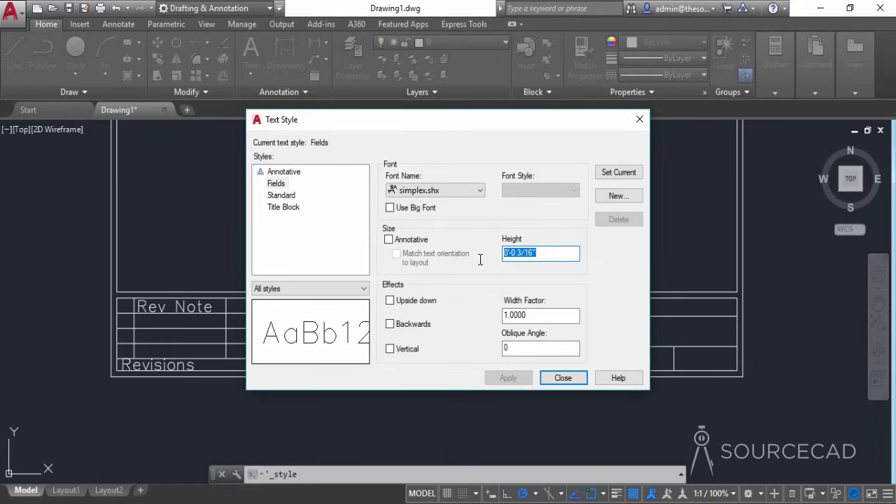
{"action": "type", "text": "1/8"}
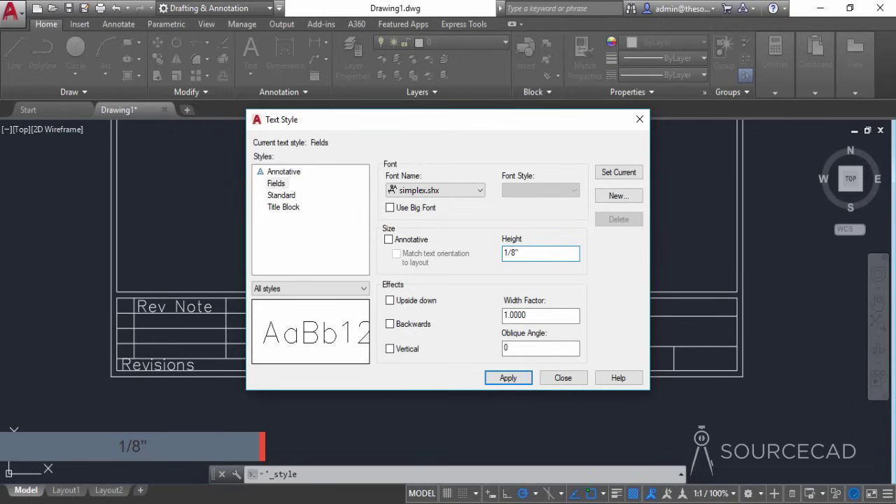
{"action": "left_click", "coordinate": [522, 378]}
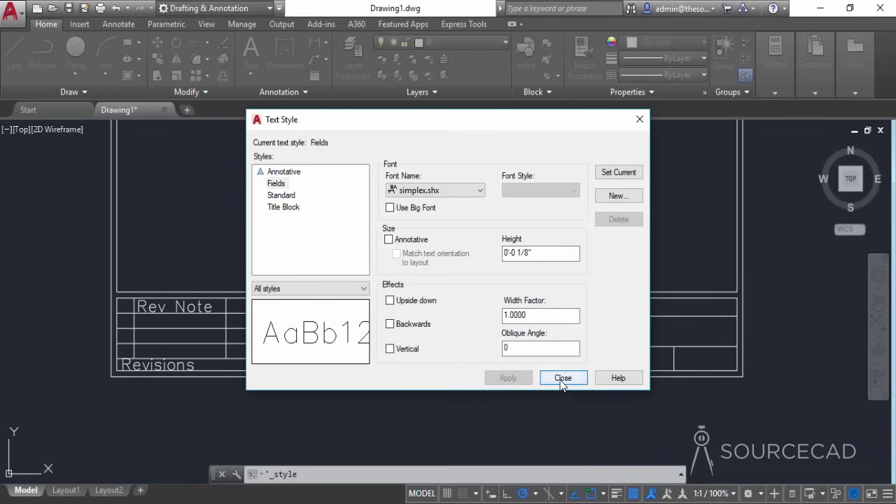
{"action": "left_click", "coordinate": [563, 381]}
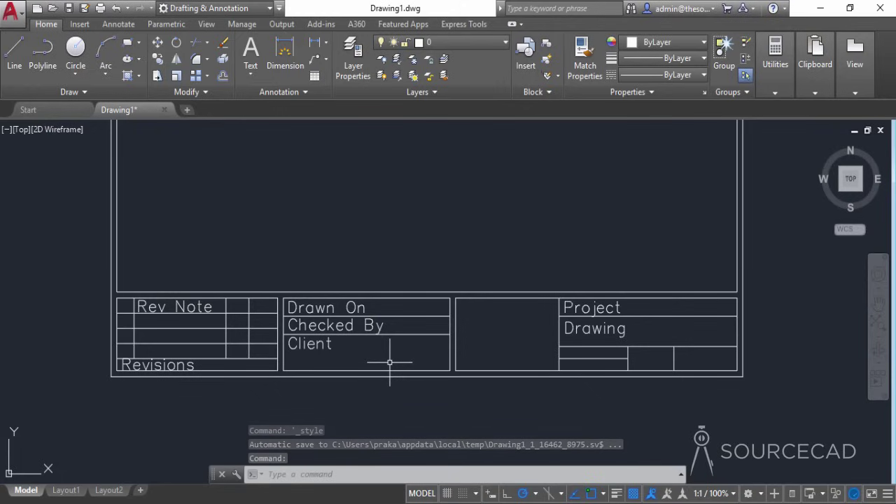
Start a new field using the date system variable from the Other category, formatted as d-MMM-yy.
{"action": "type", "text": "f"}
{"action": "key", "text": "Return"}
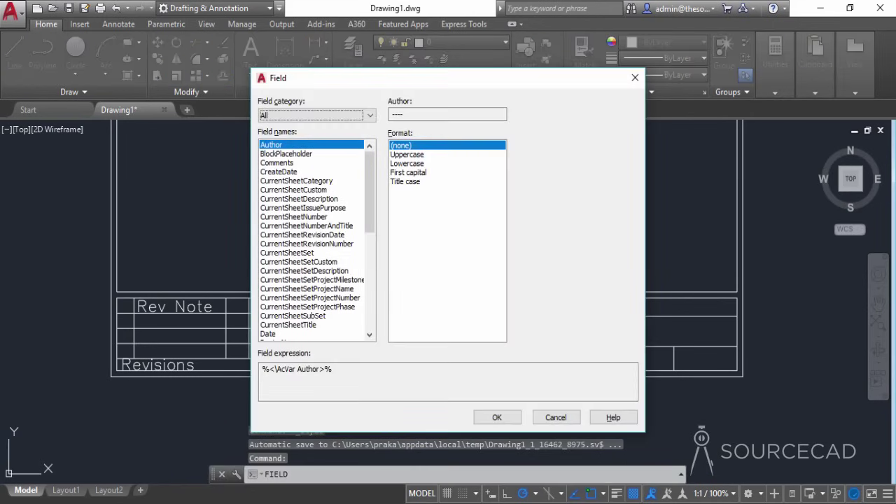
{"action": "left_click", "coordinate": [333, 116]}
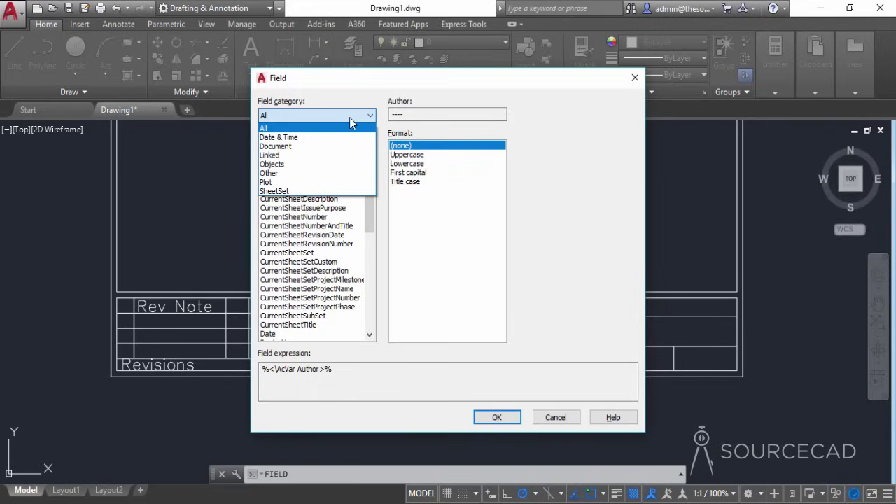
{"action": "left_click", "coordinate": [333, 173]}
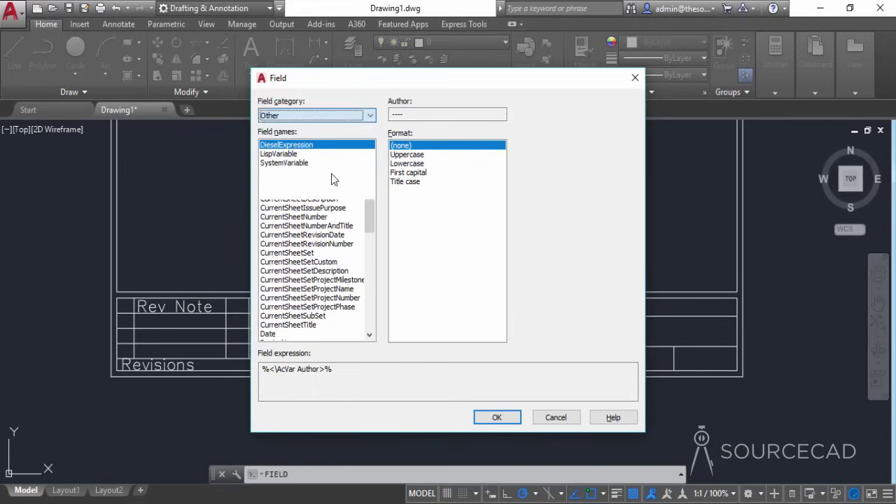
{"action": "left_click", "coordinate": [297, 170]}
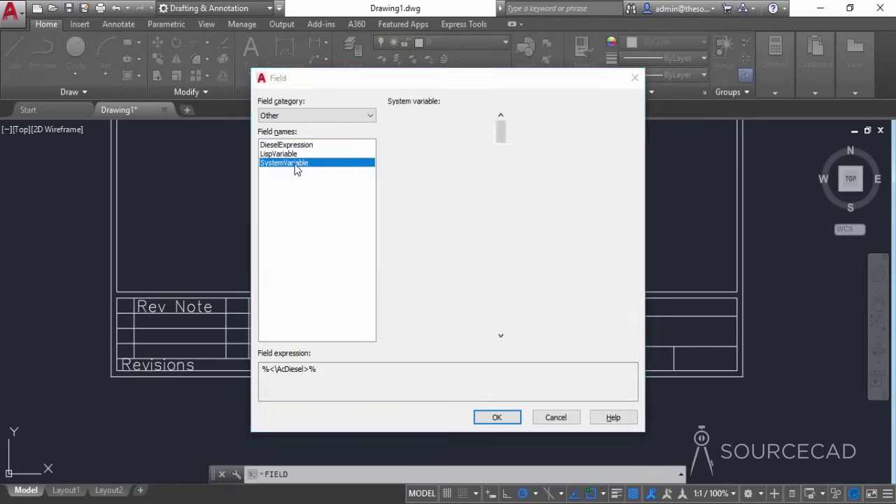
{"action": "scroll", "coordinate": [410, 194], "scroll_direction": "down", "scroll_amount": 20}
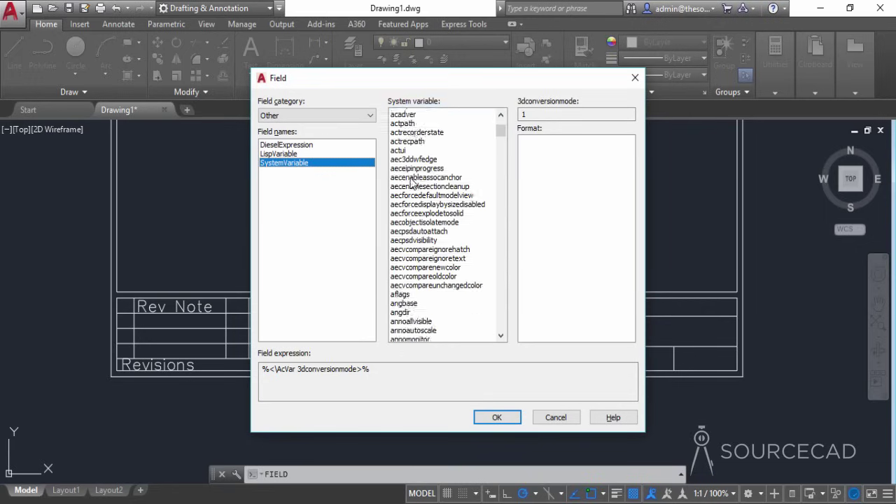
{"action": "scroll", "coordinate": [413, 180], "scroll_direction": "down", "scroll_amount": 15}
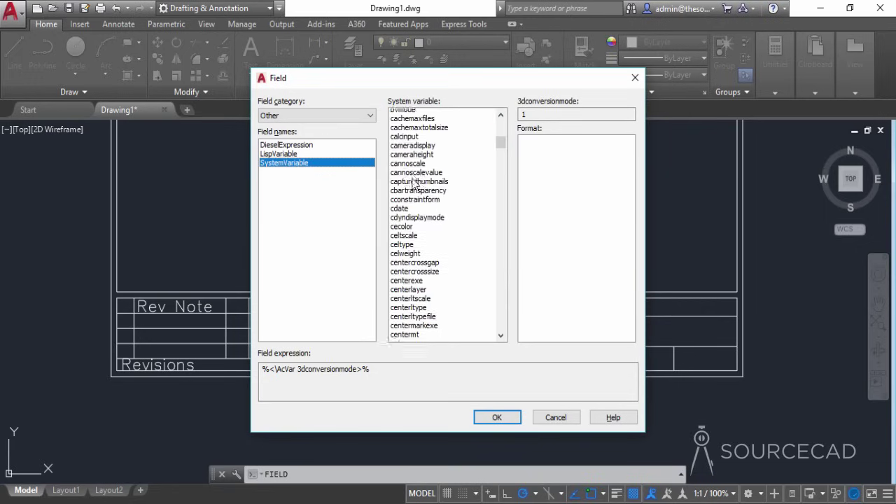
{"action": "scroll", "coordinate": [413, 184], "scroll_direction": "down", "scroll_amount": 13}
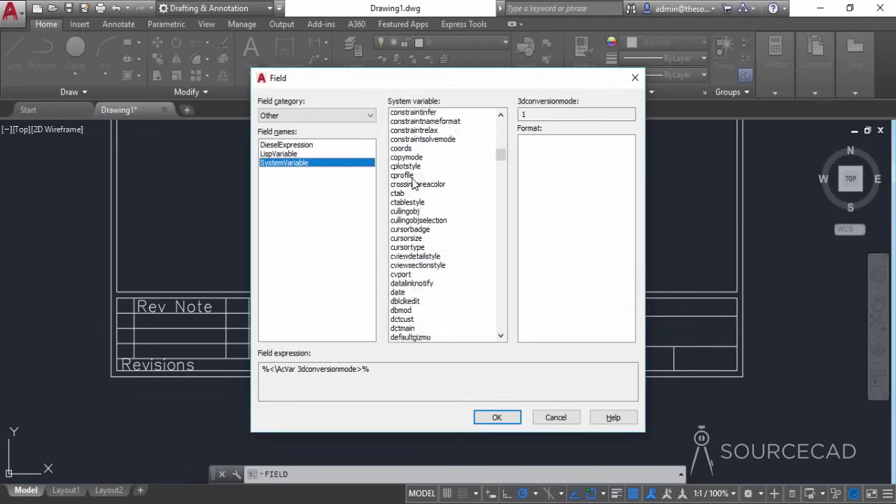
{"action": "scroll", "coordinate": [415, 186], "scroll_direction": "up", "scroll_amount": 4}
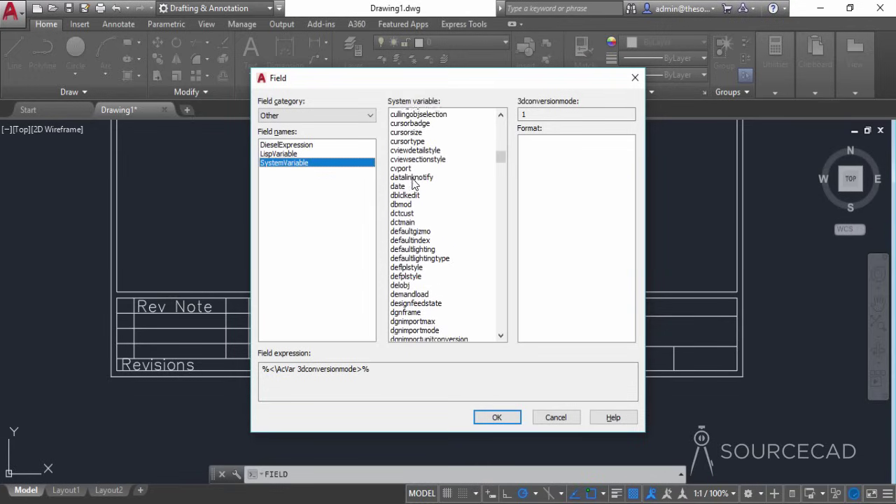
{"action": "left_click", "coordinate": [400, 195]}
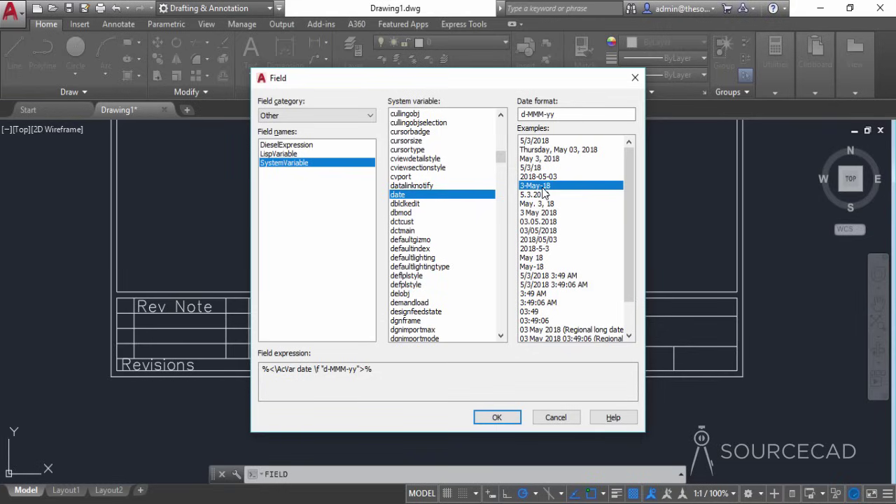
Confirm the date field and place it beside the "Drawn On" label, inside the same cell.
{"action": "left_click", "coordinate": [494, 416]}
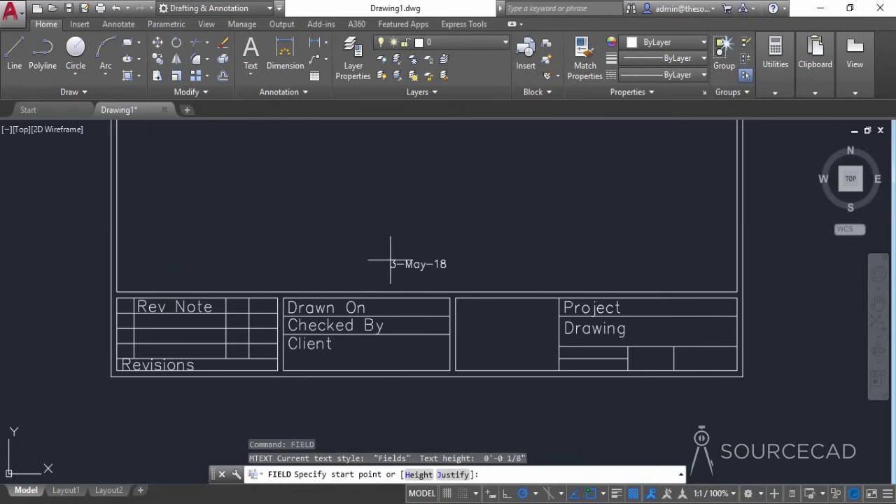
{"action": "scroll", "coordinate": [387, 306], "scroll_direction": "up", "scroll_amount": 4}
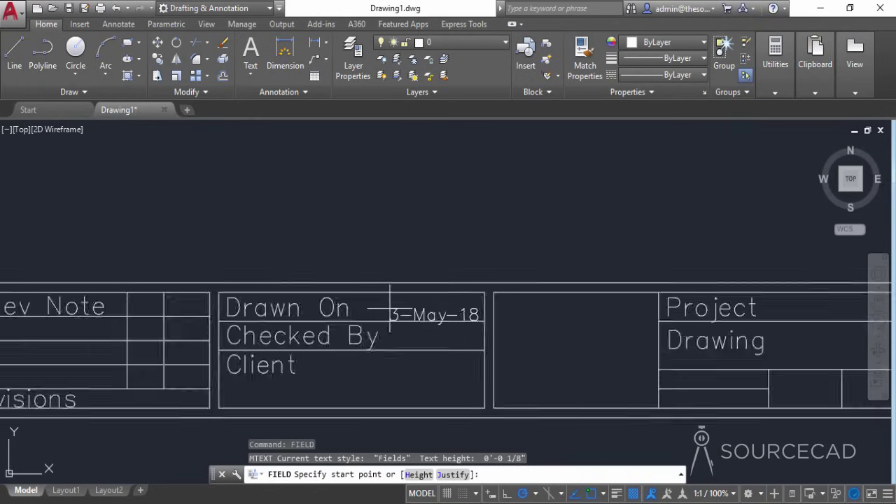
{"action": "left_click", "coordinate": [368, 294]}
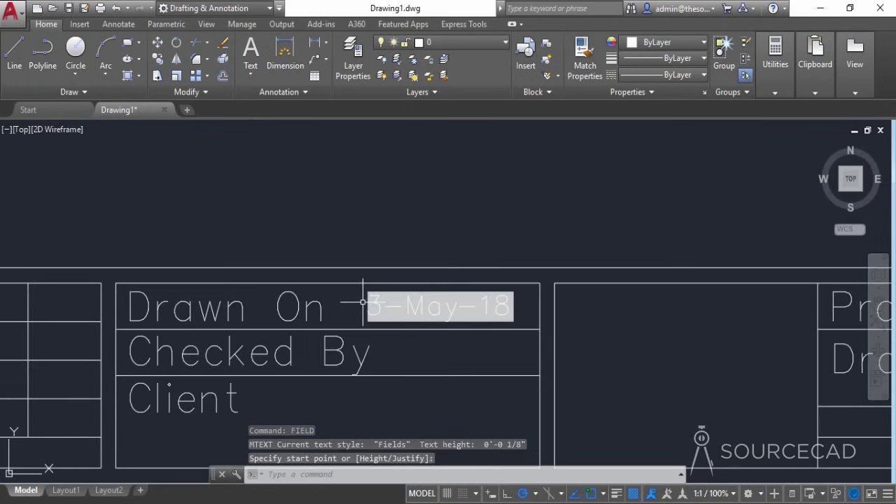
{"action": "left_click", "coordinate": [434, 302]}
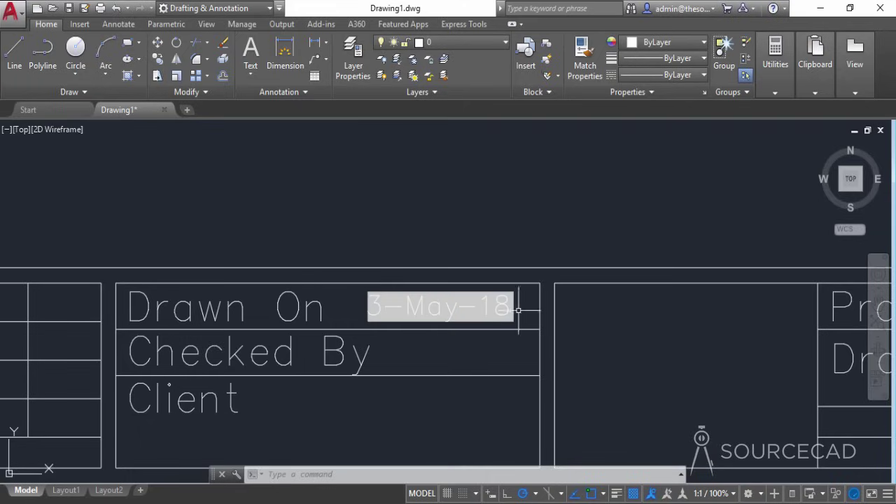
Insert the Author field from the Document category, with no format, beside "Checked By" and aligned under the date field.
{"action": "scroll", "coordinate": [444, 301], "scroll_direction": "down", "scroll_amount": 2}
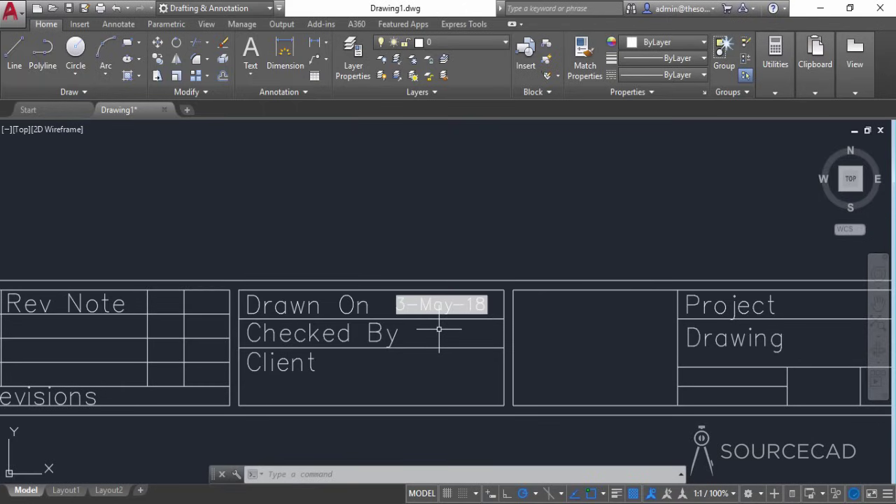
{"action": "type", "text": "field"}
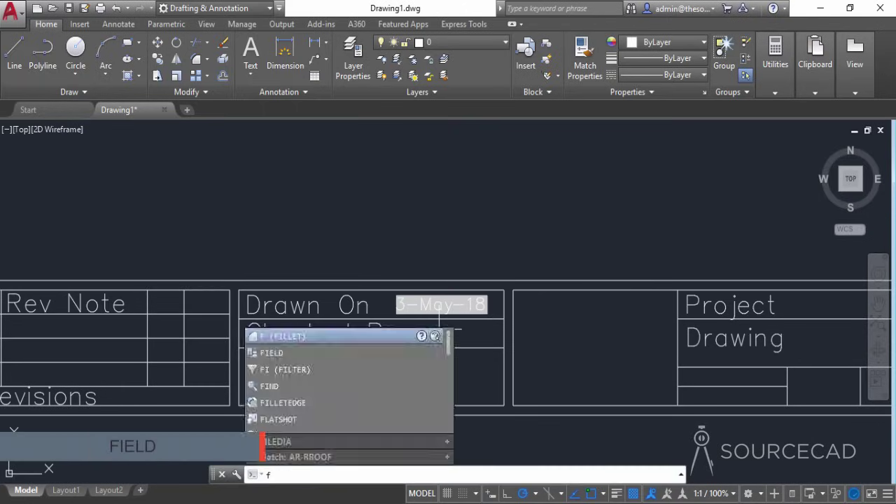
{"action": "key", "text": "Return"}
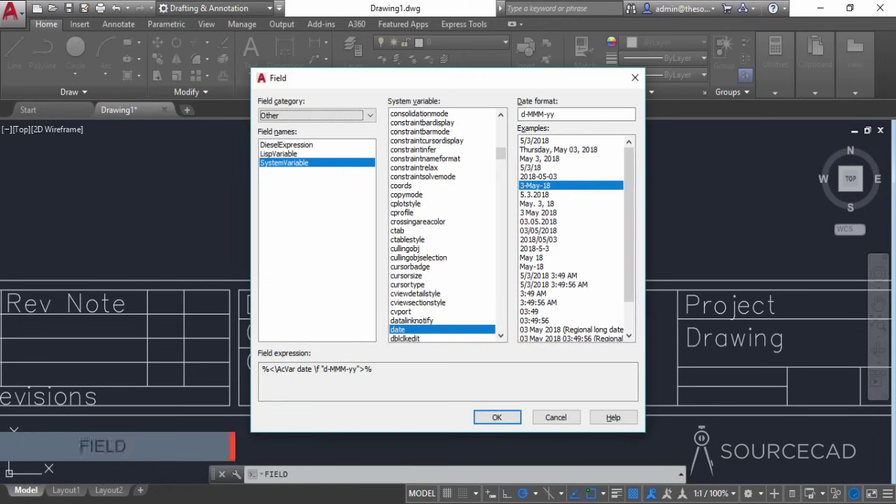
{"action": "left_click", "coordinate": [284, 114]}
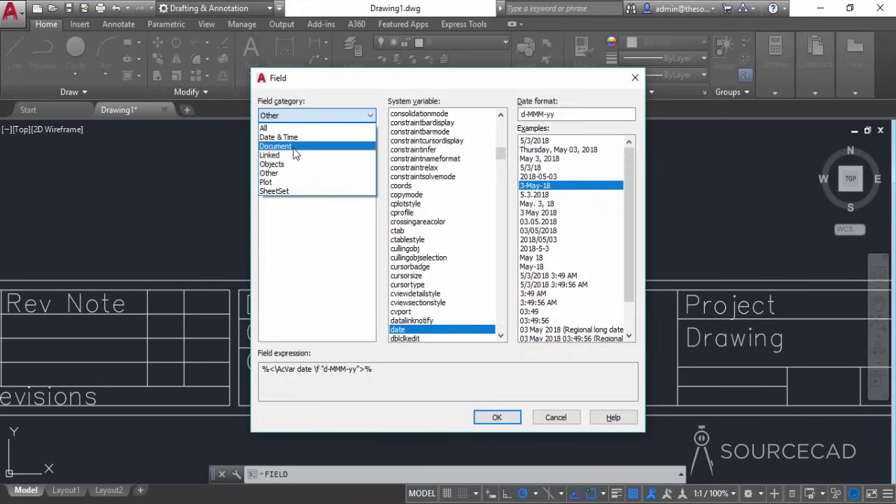
{"action": "left_click", "coordinate": [292, 147]}
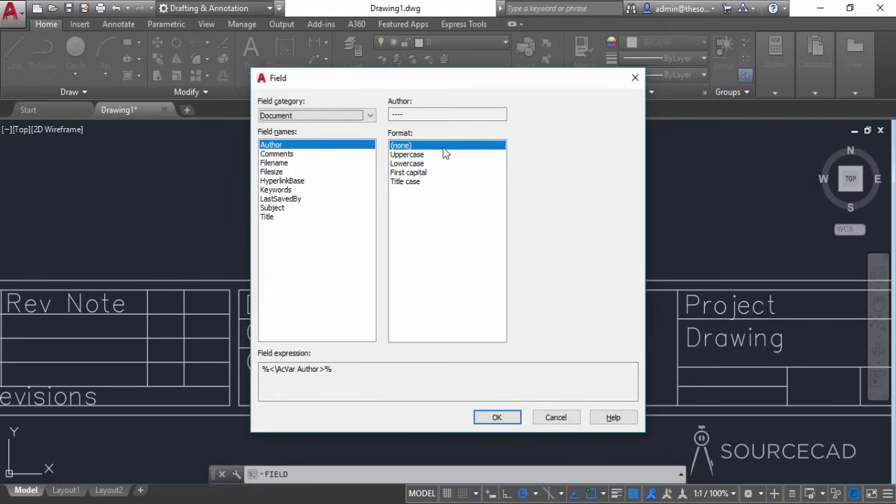
{"action": "left_click", "coordinate": [492, 419]}
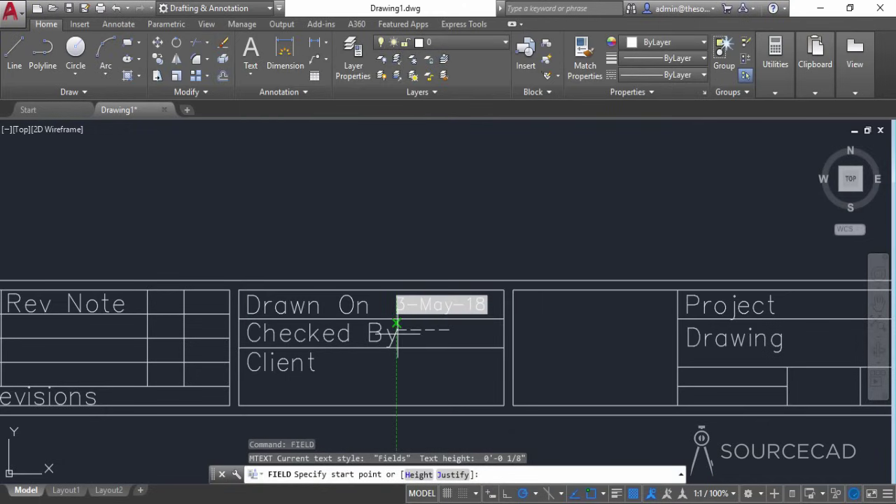
{"action": "left_click", "coordinate": [396, 323]}
Move the Author field slightly straight down so it sits clear of its cell's upper border.
{"action": "left_click", "coordinate": [439, 331]}
{"action": "left_click", "coordinate": [277, 272]}
{"action": "left_click", "coordinate": [157, 45]}
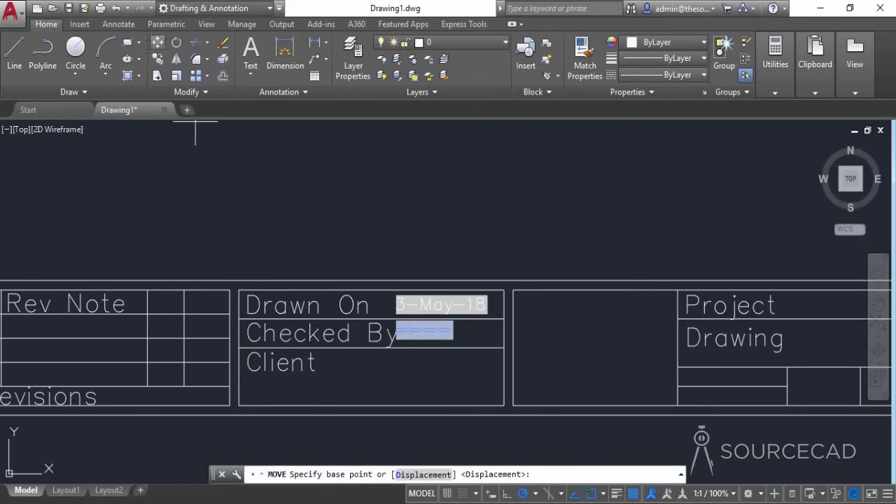
{"action": "left_click", "coordinate": [260, 197]}
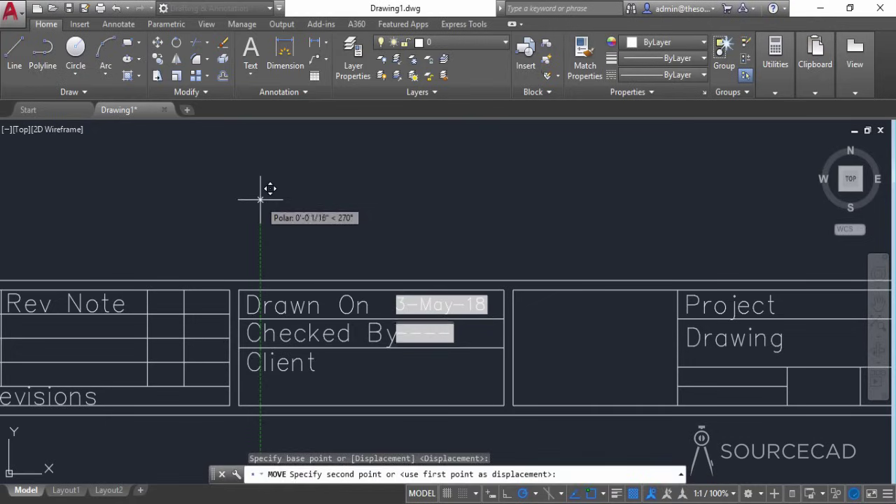
{"action": "left_click", "coordinate": [260, 198]}
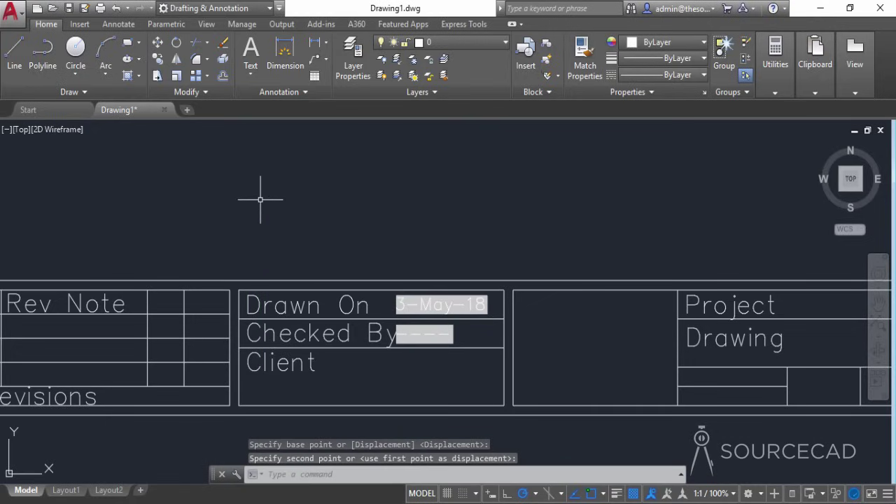
Shorten the "Checked By" label to "Checked" so it clears the Author field.
{"action": "double_click", "coordinate": [339, 334]}
{"action": "double_click", "coordinate": [404, 339]}
{"action": "key", "text": "Delete"}
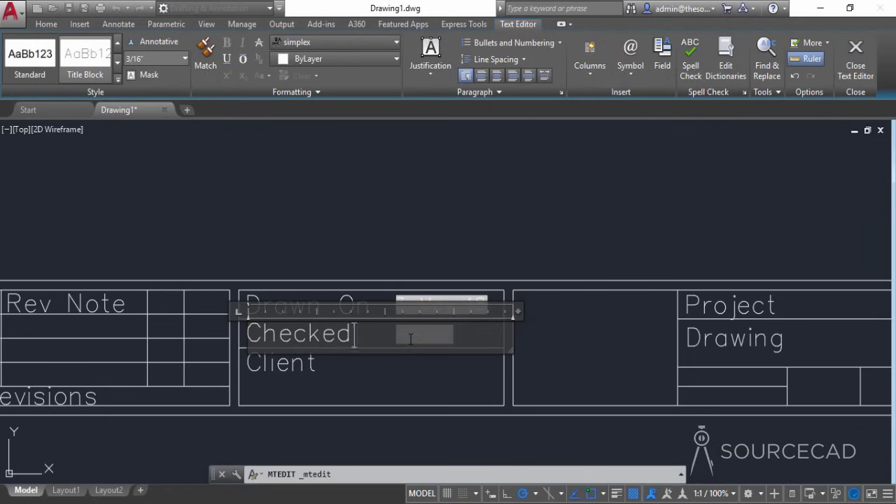
{"action": "left_click", "coordinate": [366, 256]}
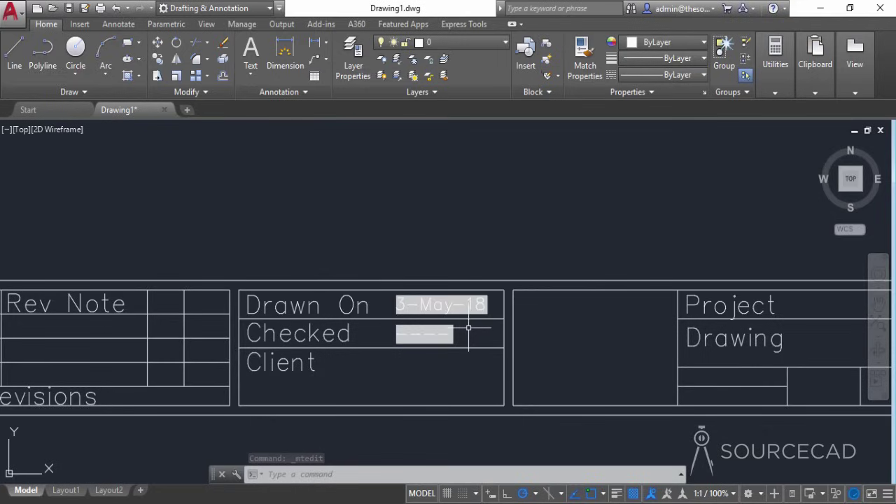
Insert the Title field from the Document category, with no format, beside the "Drawing" label.
{"action": "scroll", "coordinate": [469, 328], "scroll_direction": "down", "scroll_amount": 2}
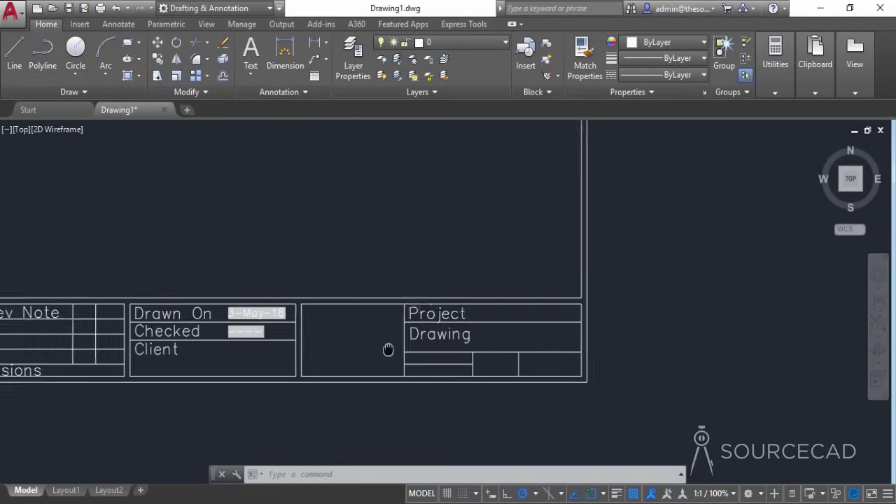
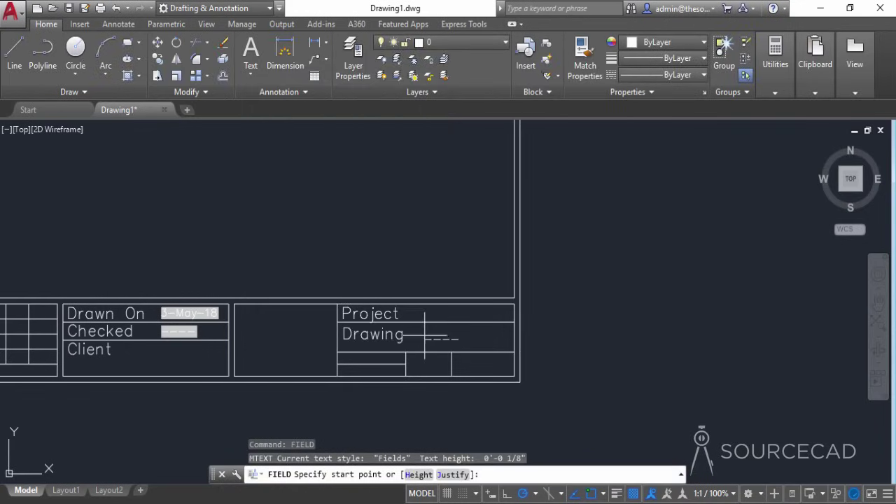
{"action": "left_click", "coordinate": [420, 334]}
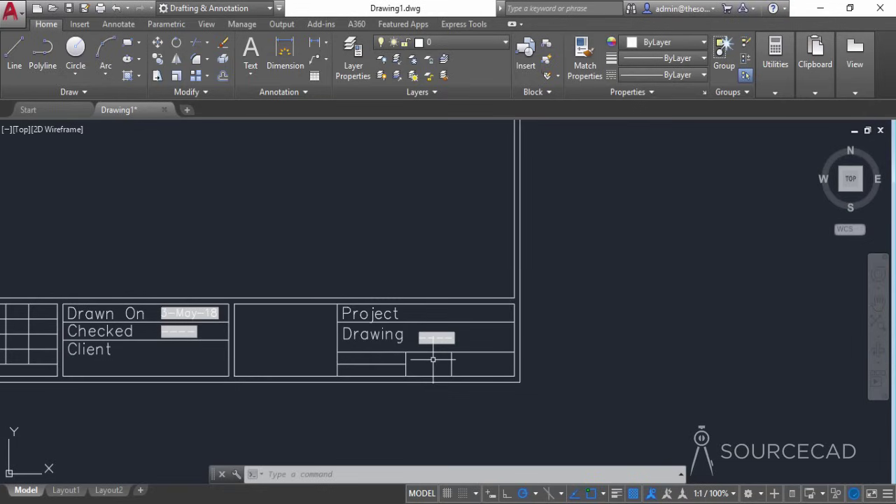
Insert a SheetSetPlaceholder field of type ViewportScale, formatted as Use scale name, in the last cell of the third table's lowest row.
{"action": "type", "text": "FIELD"}
{"action": "key", "text": "Return"}
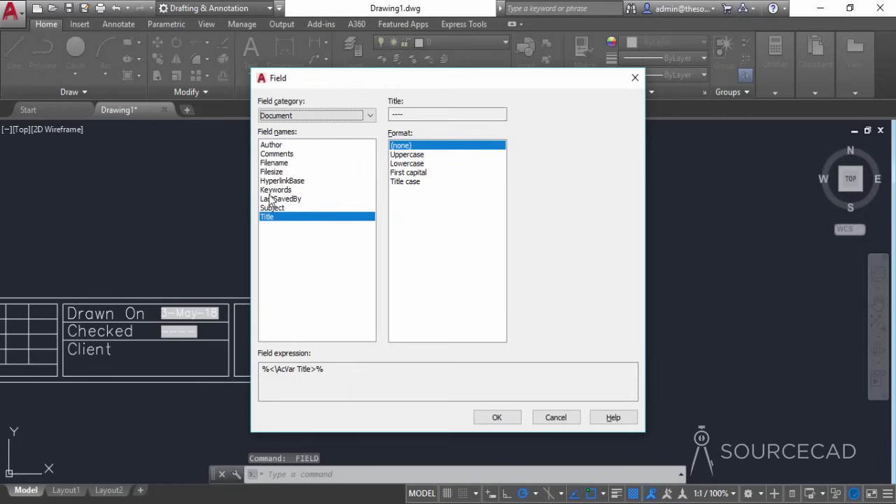
{"action": "left_click", "coordinate": [319, 119]}
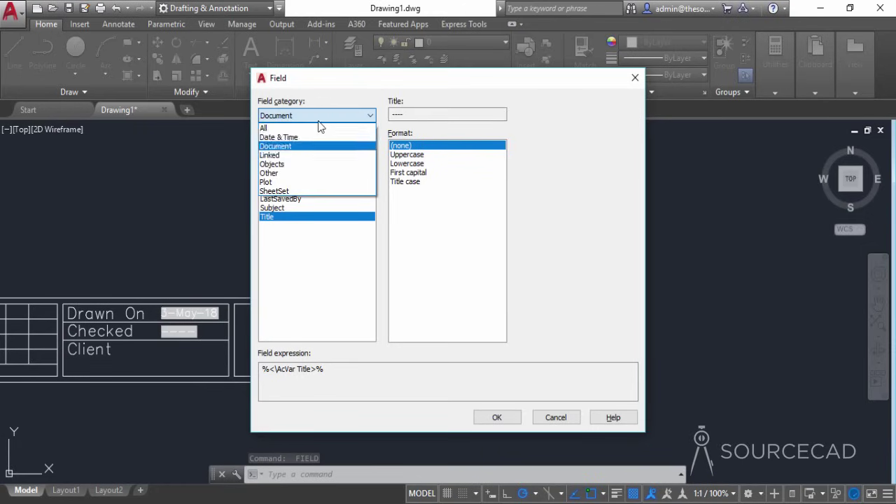
{"action": "left_click", "coordinate": [310, 190]}
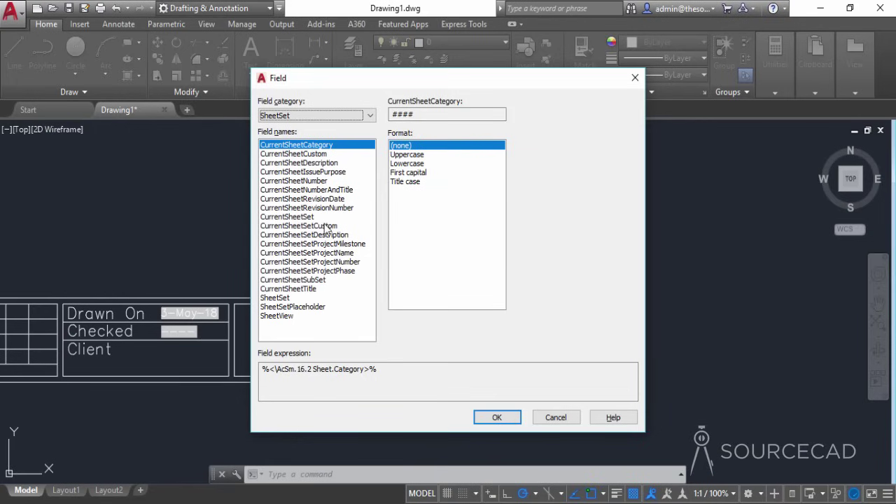
{"action": "left_click", "coordinate": [303, 308]}
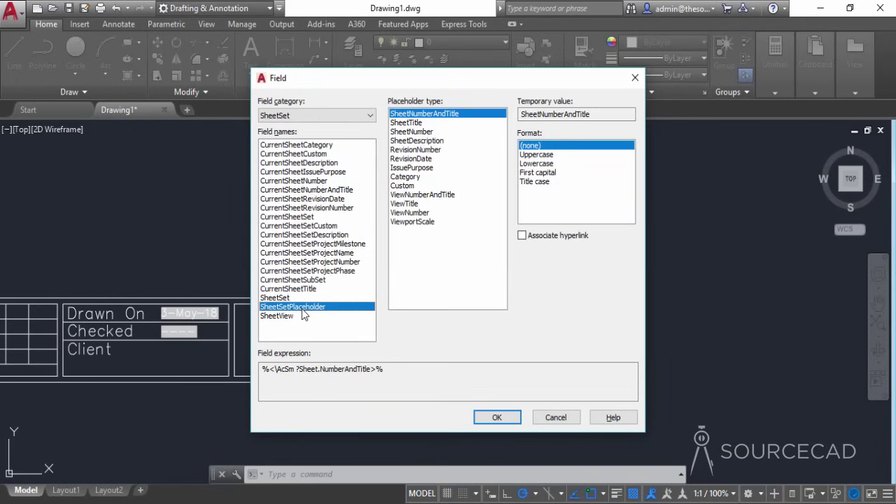
{"action": "left_click", "coordinate": [424, 223]}
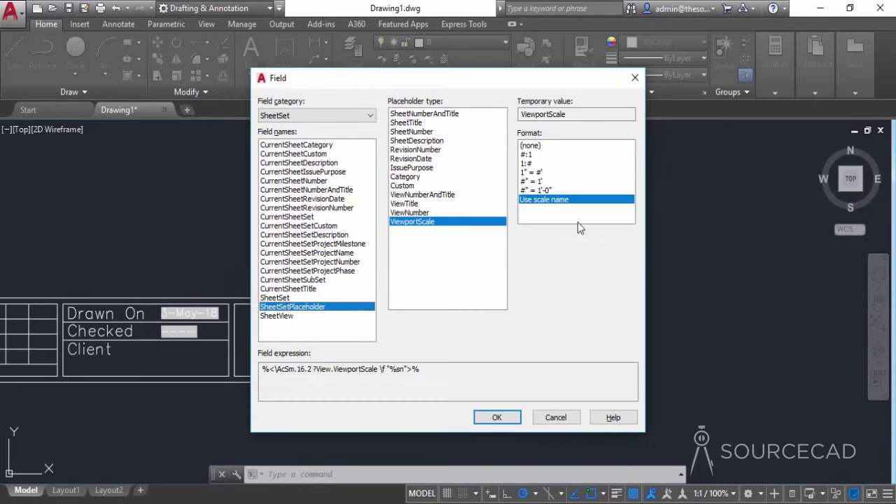
{"action": "left_click", "coordinate": [498, 419]}
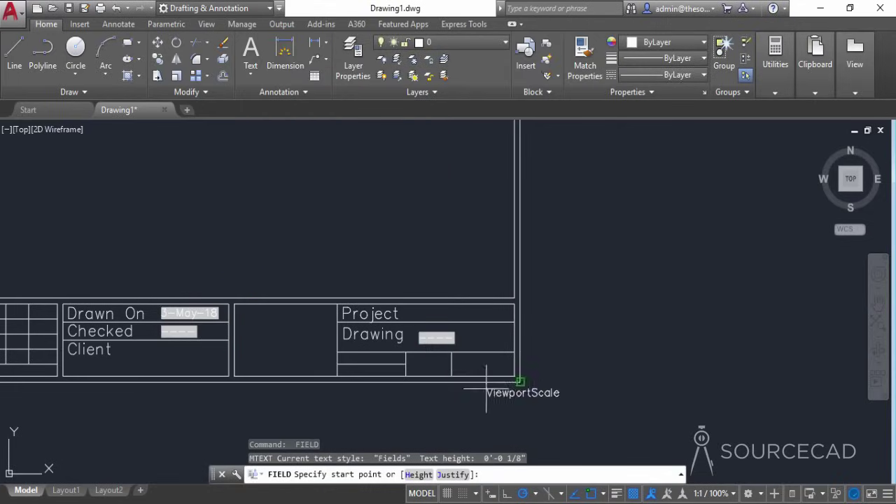
{"action": "left_click", "coordinate": [451, 365]}
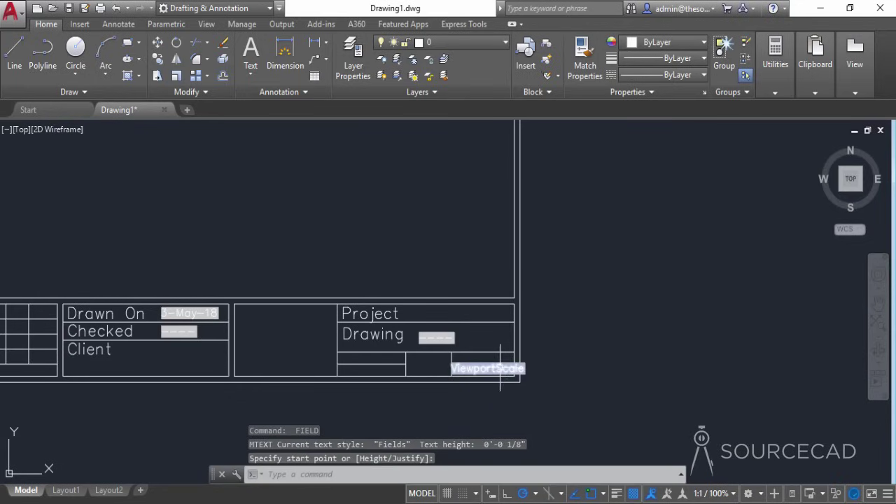
{"action": "scroll", "coordinate": [518, 367], "scroll_direction": "up", "scroll_amount": 5}
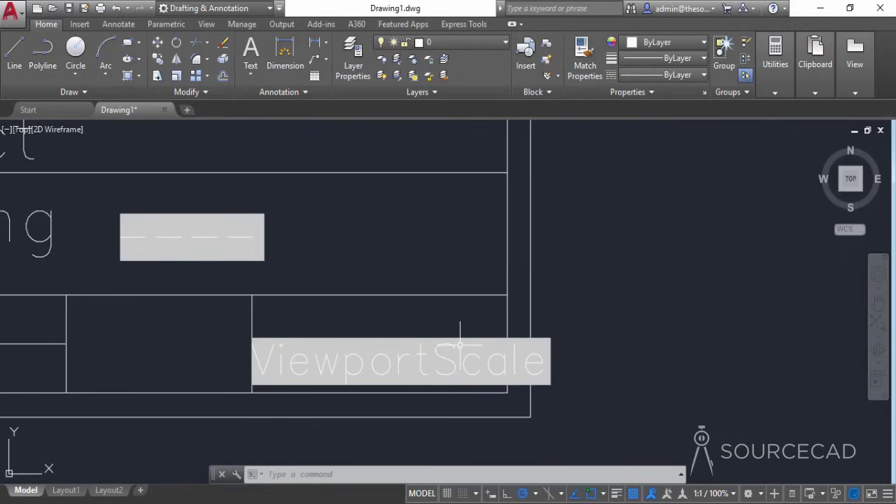
Add multiline text beside the "Client" label in the Fields style, containing the company name SourceCAD and its address line.
{"action": "scroll", "coordinate": [460, 343], "scroll_direction": "down", "scroll_amount": 5}
{"action": "scroll", "coordinate": [460, 343], "scroll_direction": "down", "scroll_amount": 5}
{"action": "mouse_move", "coordinate": [374, 274]}
{"action": "middle_mouse_down"}
{"action": "mouse_move", "coordinate": [364, 270]}
{"action": "mouse_move", "coordinate": [409, 289]}
{"action": "middle_mouse_up"}
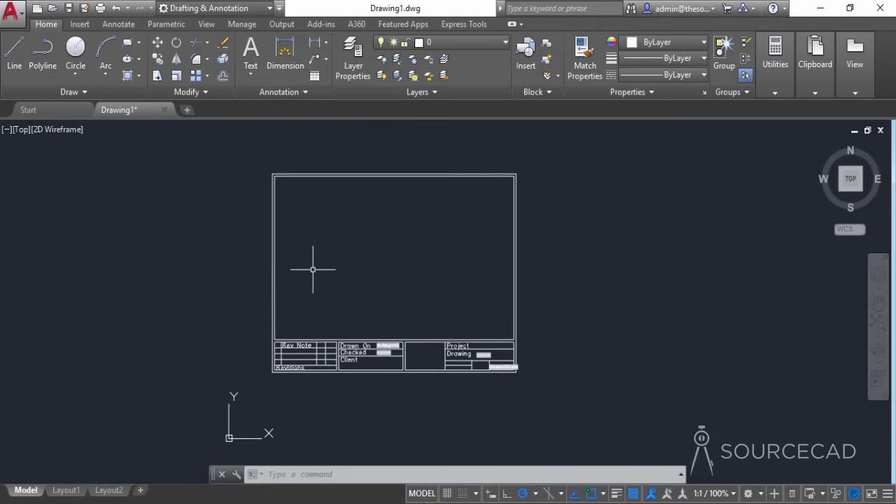
{"action": "scroll", "coordinate": [362, 366], "scroll_direction": "up", "scroll_amount": 5}
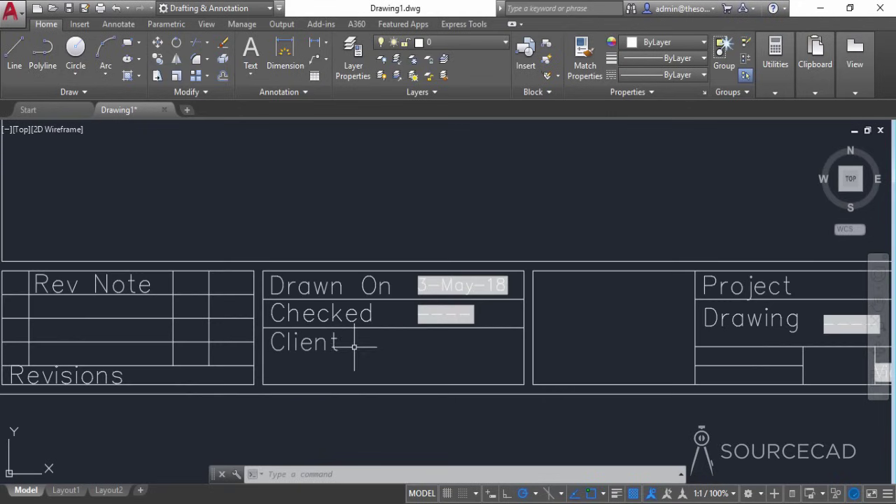
{"action": "left_click", "coordinate": [251, 70]}
{"action": "left_click", "coordinate": [271, 102]}
{"action": "left_click", "coordinate": [357, 335]}
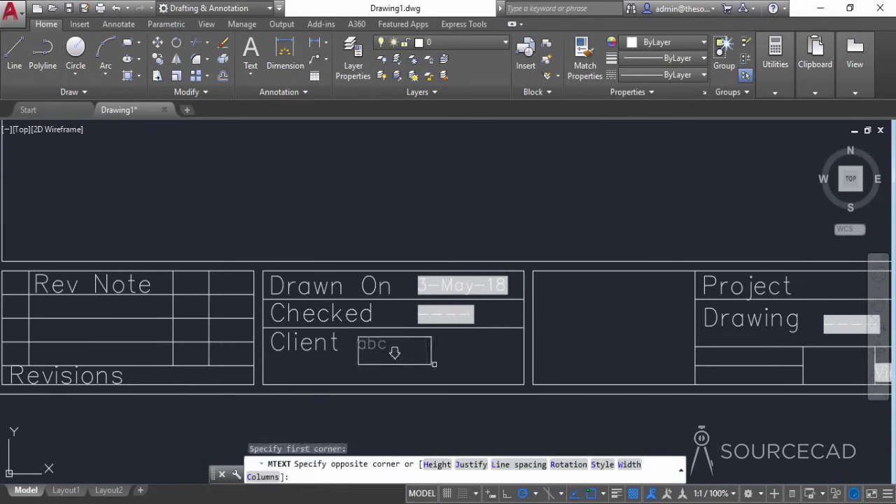
{"action": "left_click", "coordinate": [501, 380]}
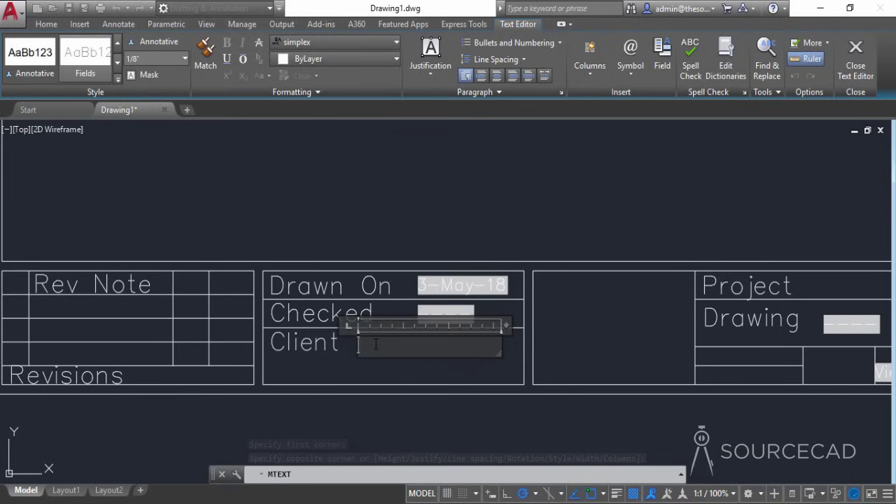
{"action": "type", "text": "ourceCAD"}
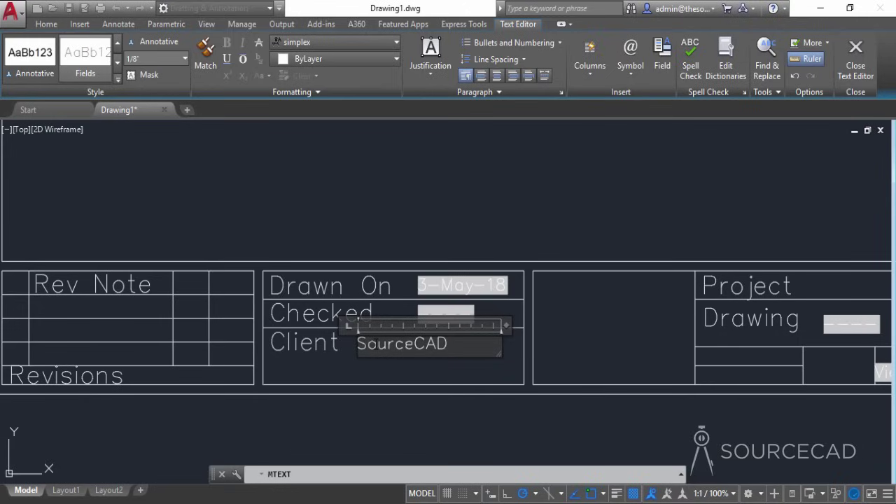
{"action": "type", "text": ", B1-128A"}
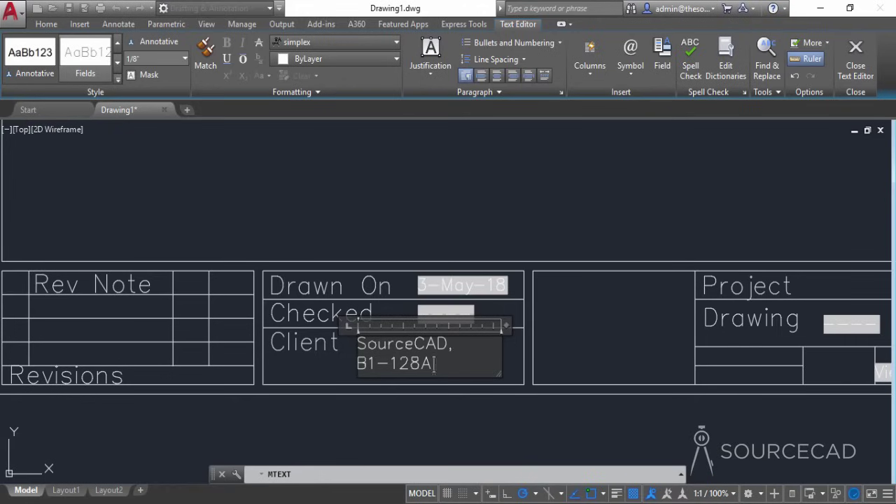
{"action": "left_click", "coordinate": [441, 241]}
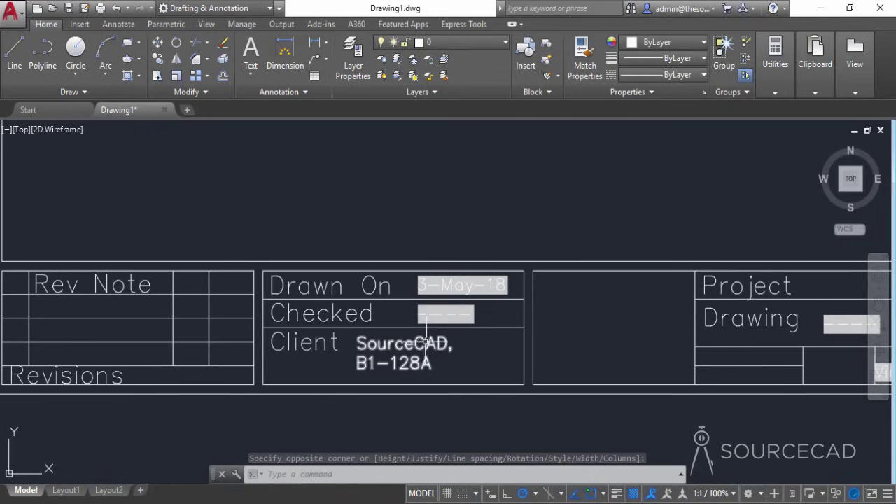
Copy the whole title block and border with COPYBASE, using the outer border's lower-left corner as base point.
{"action": "scroll", "coordinate": [453, 348], "scroll_direction": "down", "scroll_amount": 6}
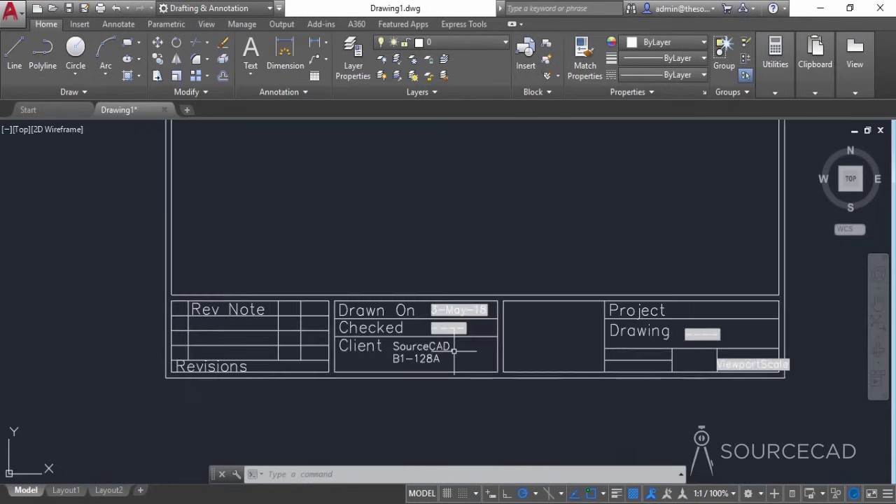
{"action": "middle_click_drag", "start_coordinate": [466, 276], "coordinate": [449, 303]}
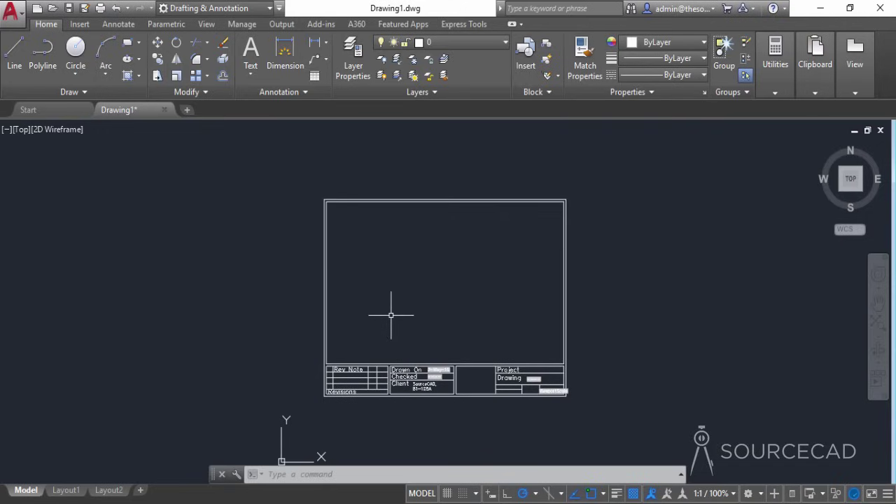
{"action": "type", "text": "cp"}
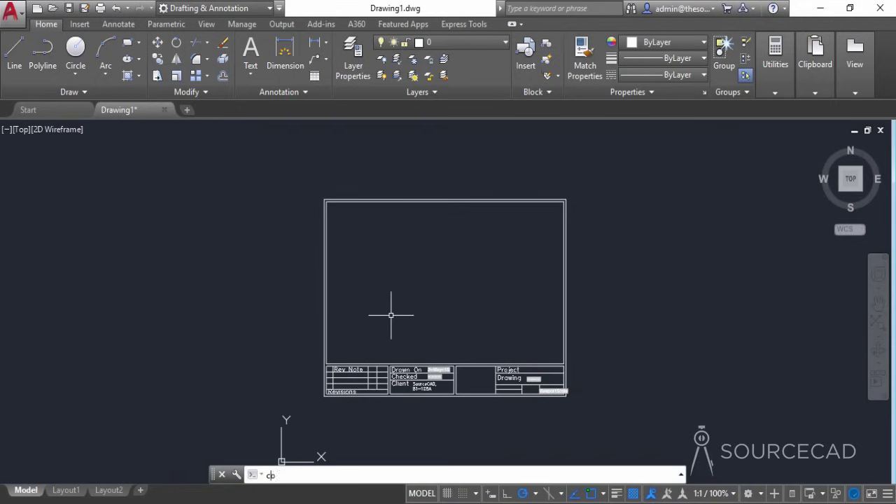
{"action": "type", "text": "pyb"}
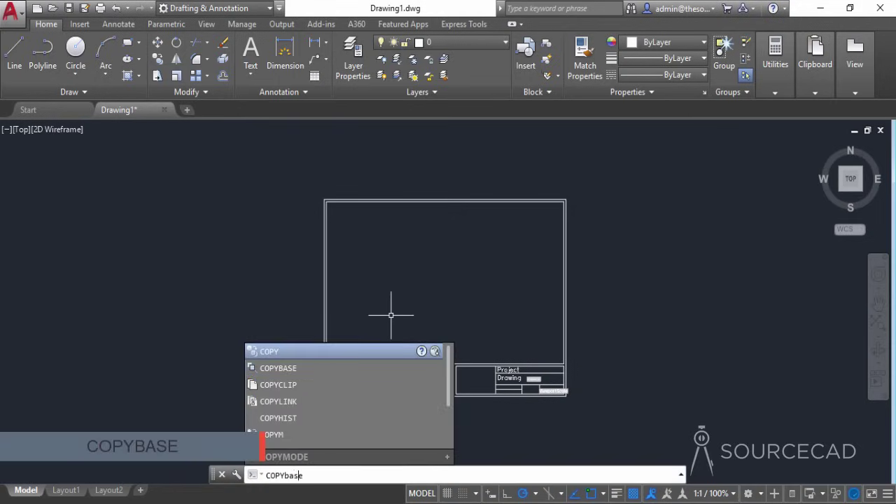
{"action": "key", "text": "Return"}
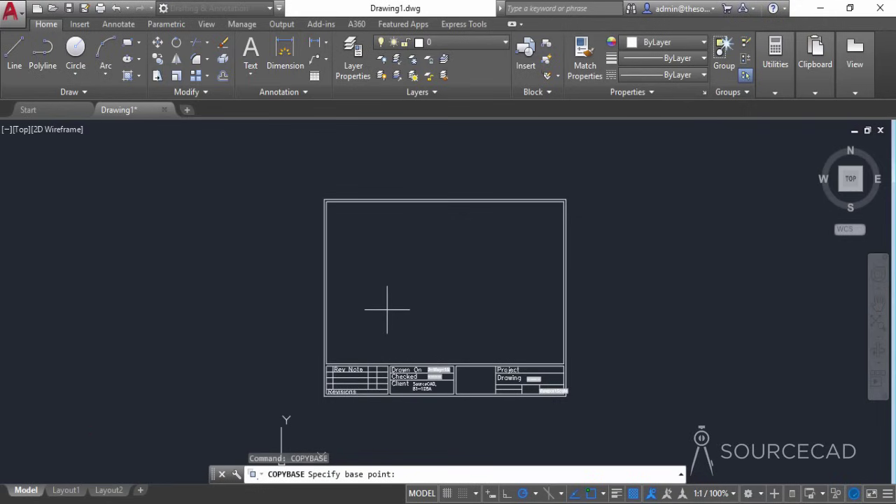
{"action": "left_click", "coordinate": [321, 397]}
{"action": "left_click", "coordinate": [300, 156]}
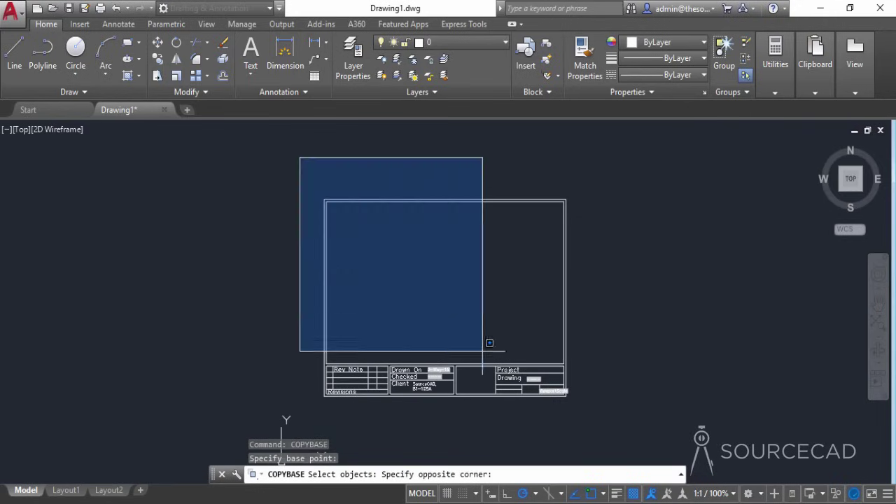
{"action": "left_click", "coordinate": [604, 424]}
{"action": "key", "text": "Return"}
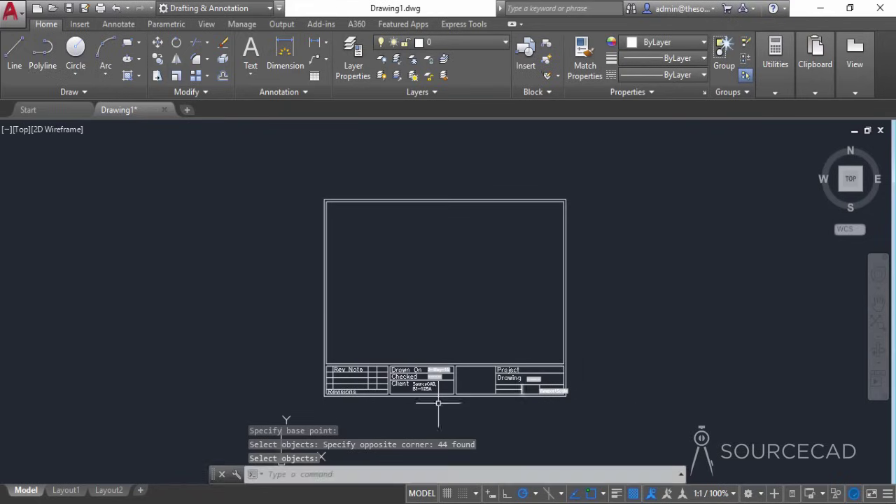
Switch to Layout1 and erase its existing viewport.
{"action": "left_click", "coordinate": [66, 490]}
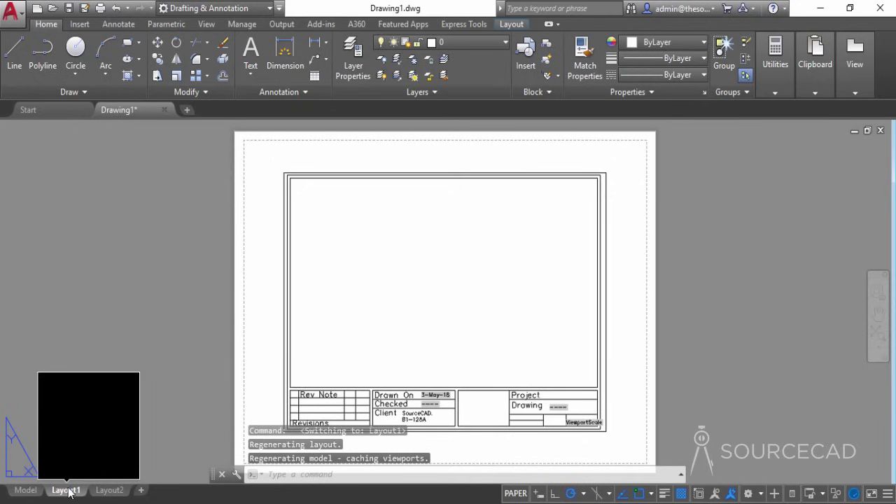
{"action": "left_click", "coordinate": [634, 330]}
{"action": "left_click", "coordinate": [392, 300]}
{"action": "right_click", "coordinate": [385, 301]}
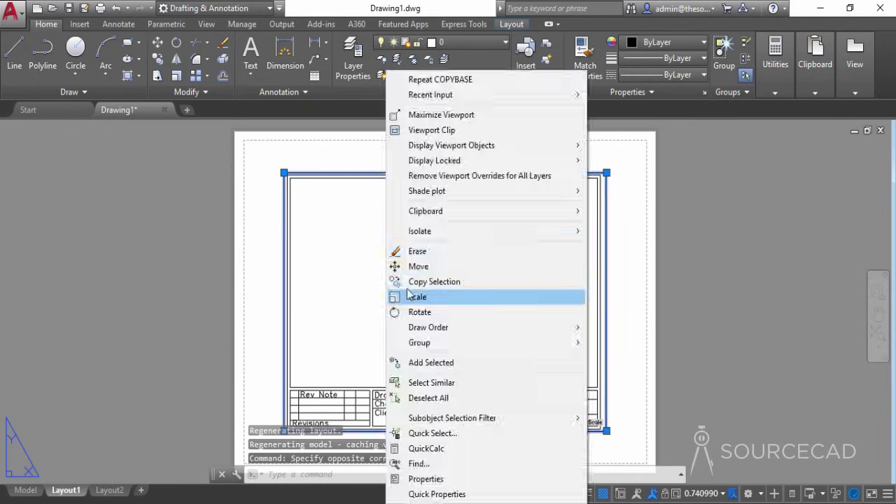
{"action": "left_click", "coordinate": [430, 251]}
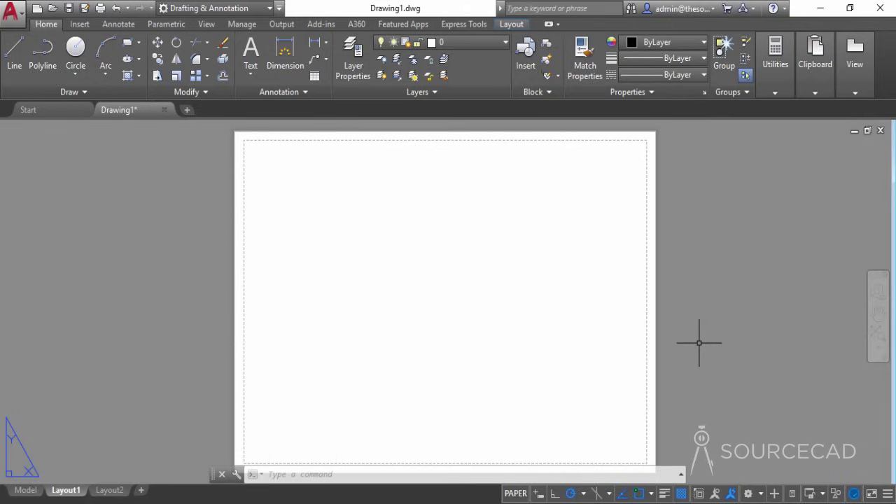
Modify the page setup of Layout1 to use the DWG To PDF.pc3 plotter.
{"action": "right_click", "coordinate": [58, 493]}
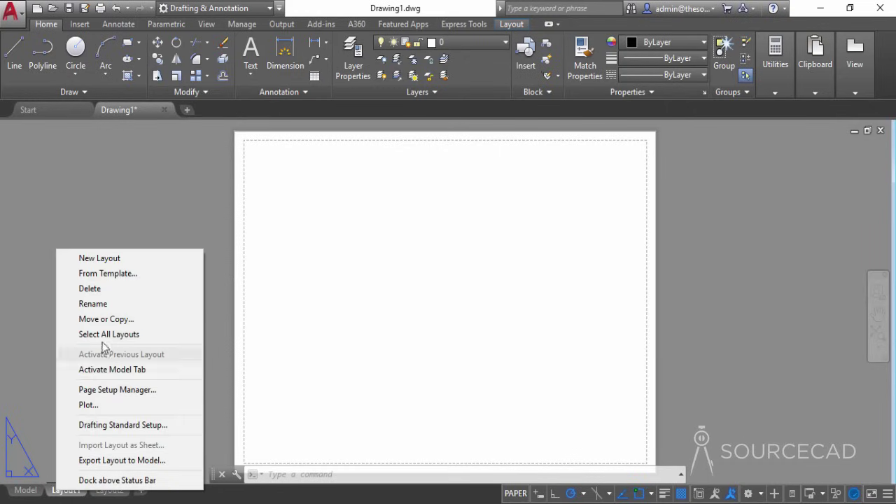
{"action": "left_click", "coordinate": [158, 396]}
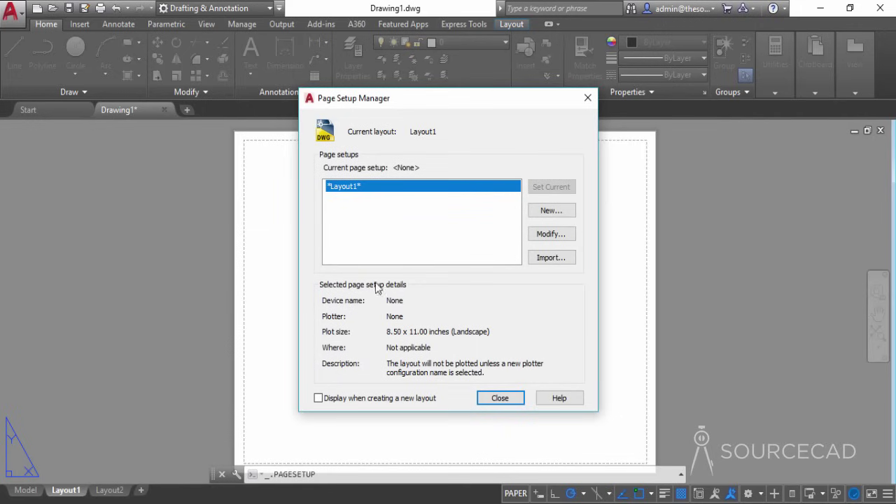
{"action": "left_click", "coordinate": [550, 239]}
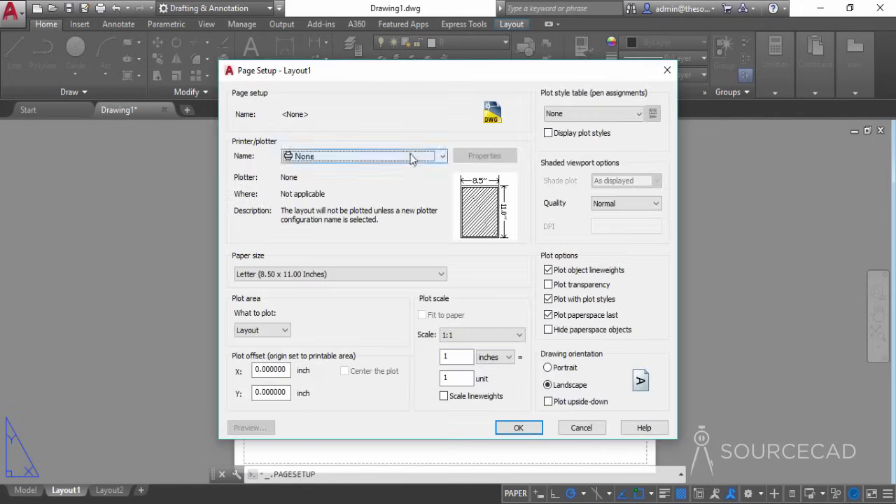
{"action": "left_click", "coordinate": [336, 159]}
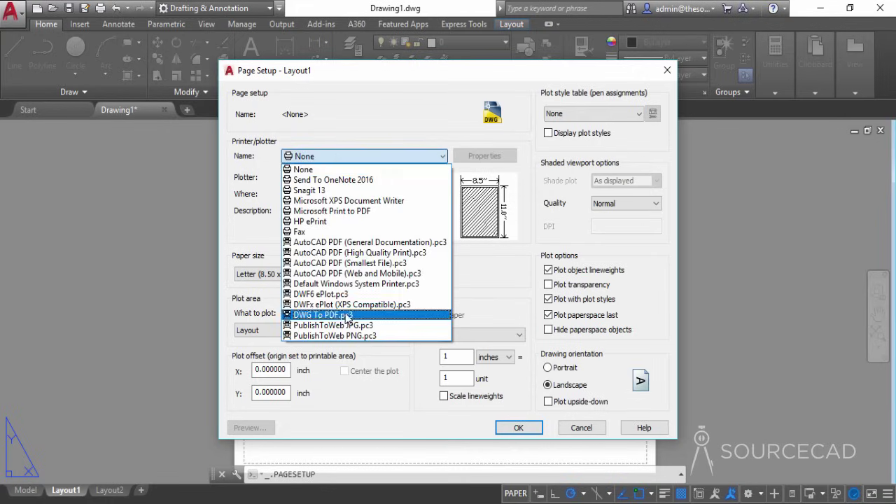
{"action": "left_click", "coordinate": [344, 319]}
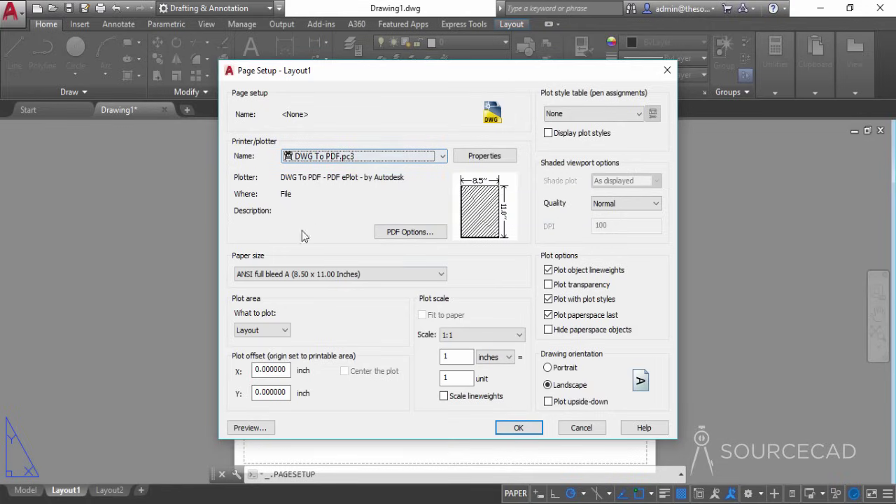
Set the Layout1 paper size to ANSI expand A (11.00 x 8.50 Inches) and apply the page setup.
{"action": "left_click", "coordinate": [285, 274]}
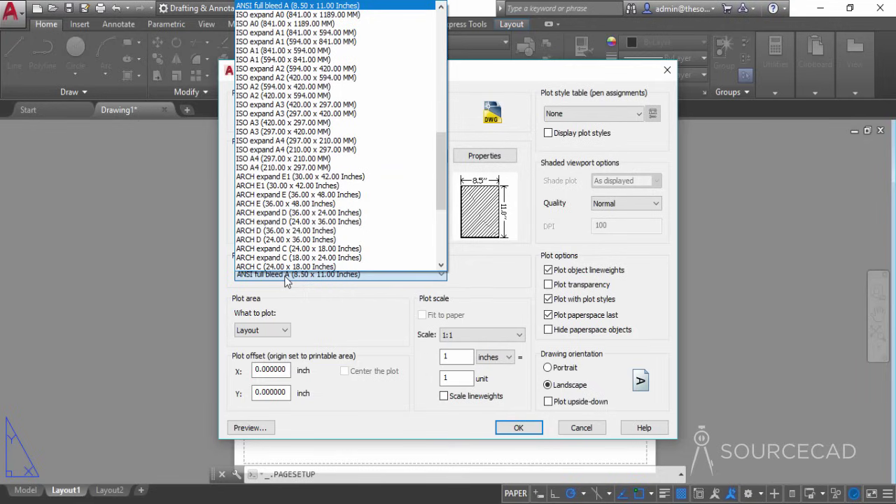
{"action": "scroll", "coordinate": [324, 124], "scroll_direction": "up", "scroll_amount": 1}
{"action": "scroll", "coordinate": [324, 124], "scroll_direction": "up", "scroll_amount": 6}
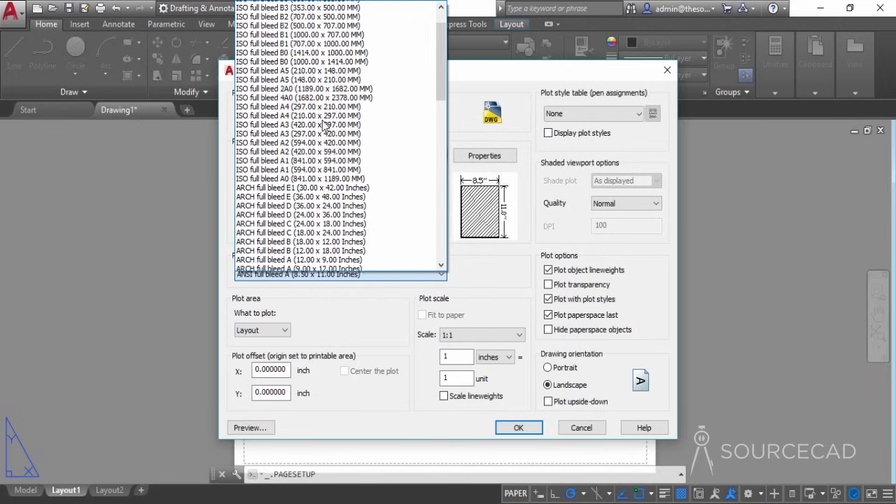
{"action": "scroll", "coordinate": [324, 125], "scroll_direction": "up", "scroll_amount": 1}
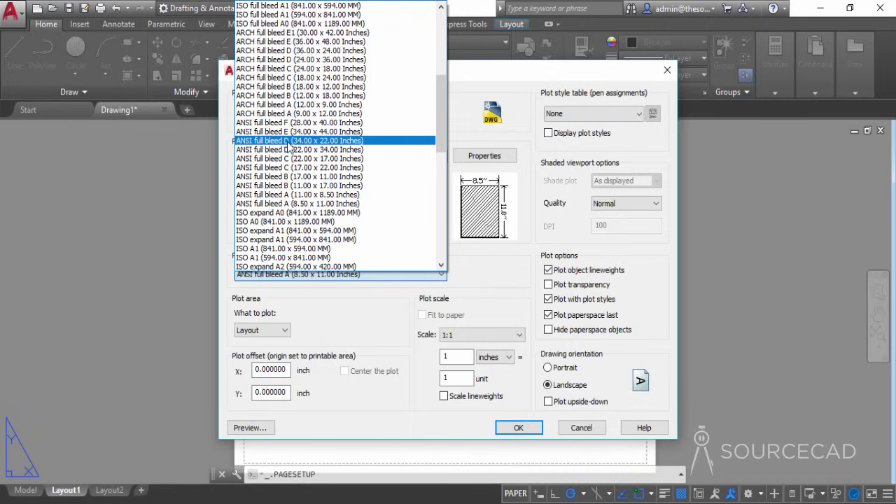
{"action": "scroll", "coordinate": [288, 144], "scroll_direction": "down", "scroll_amount": 10}
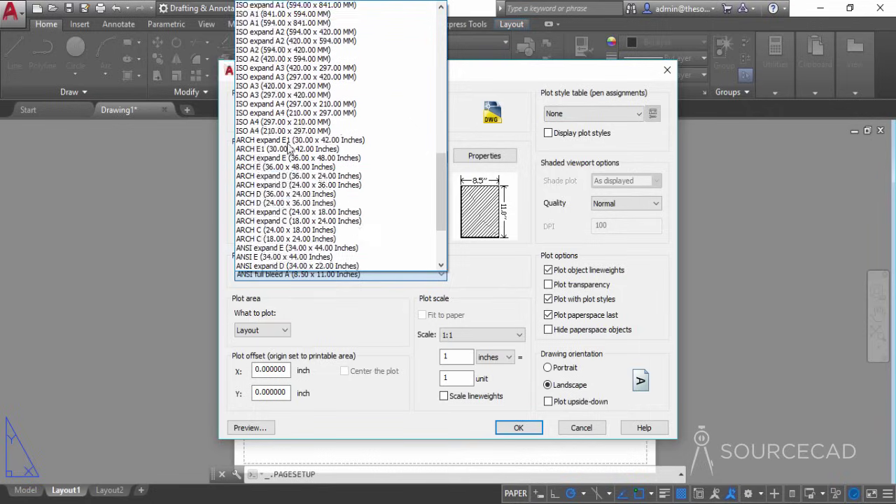
{"action": "scroll", "coordinate": [287, 145], "scroll_direction": "down", "scroll_amount": 3}
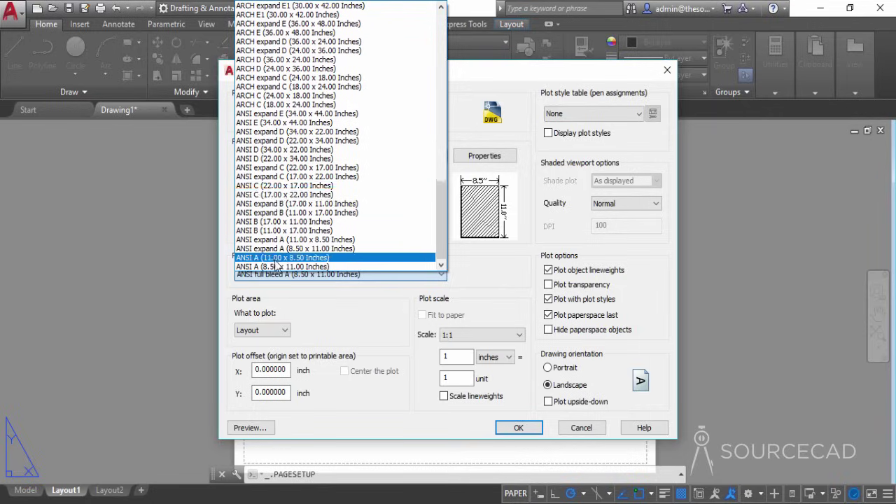
{"action": "left_click", "coordinate": [318, 239]}
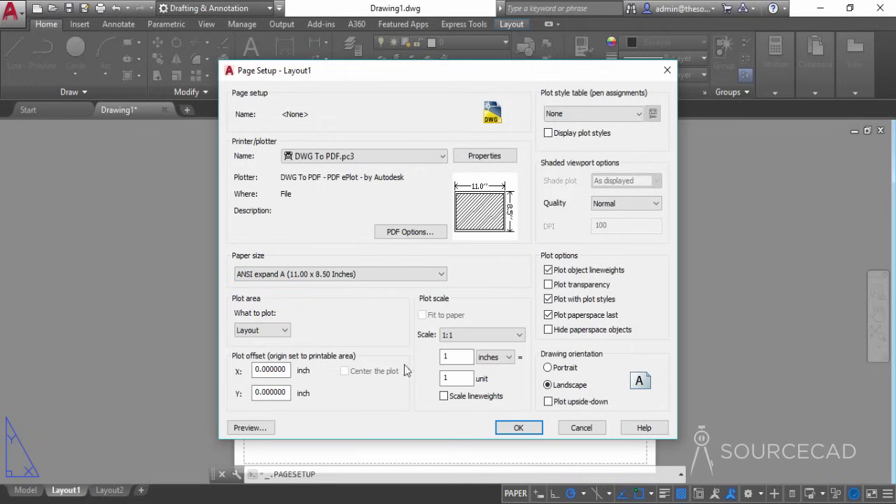
{"action": "left_click", "coordinate": [516, 427]}
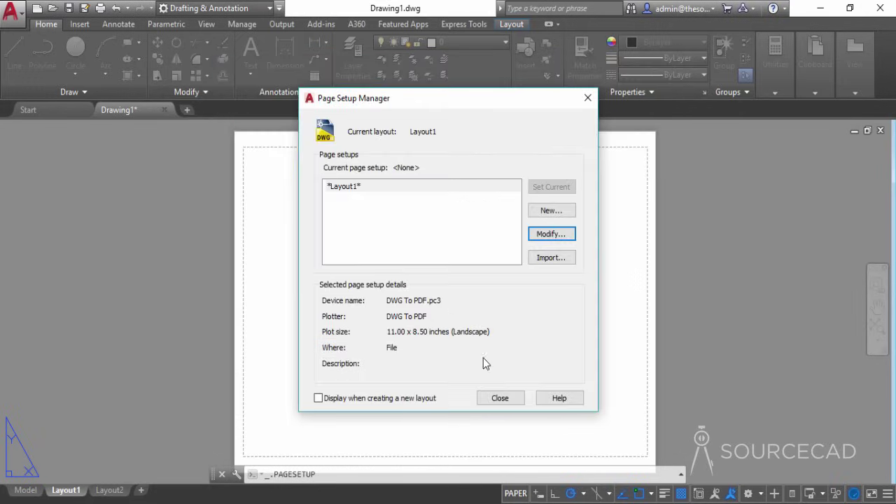
{"action": "left_click", "coordinate": [510, 398]}
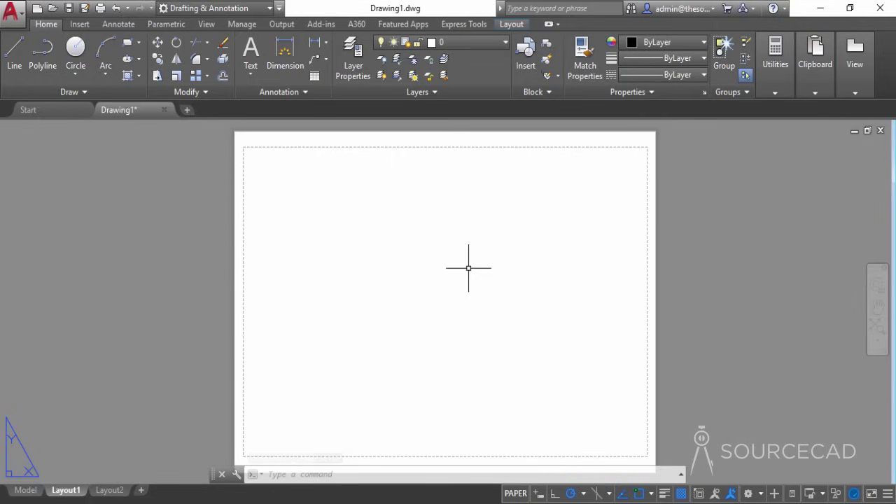
Paste the copied title block with PASTECLIP, placing its lower-left corner just inside the lower-left corner of the layout's printable area.
{"action": "type", "text": "p"}
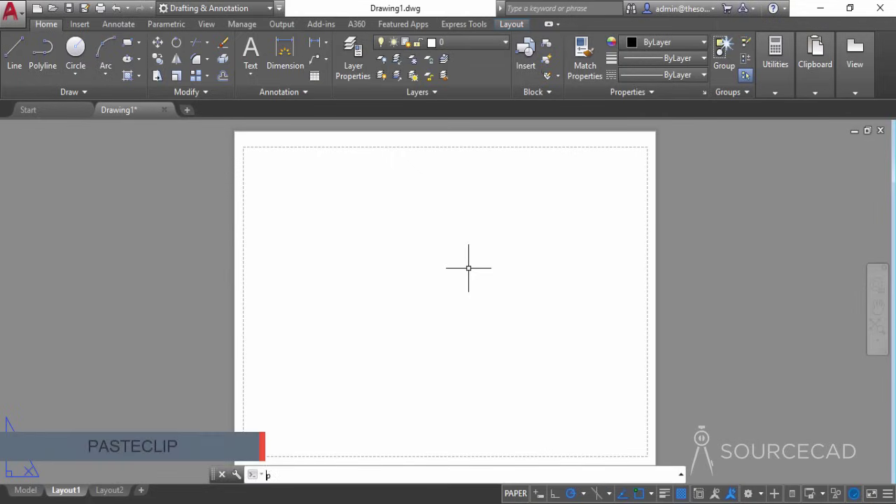
{"action": "type", "text": "astecl"}
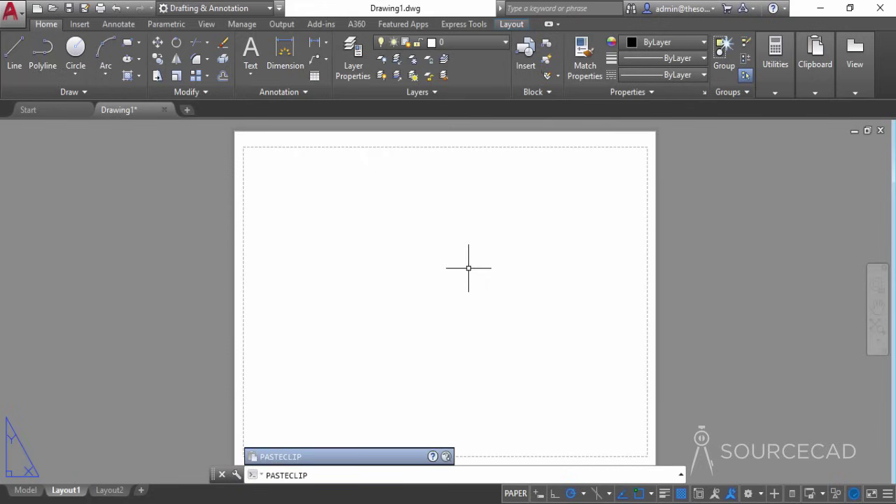
{"action": "key", "text": "Return"}
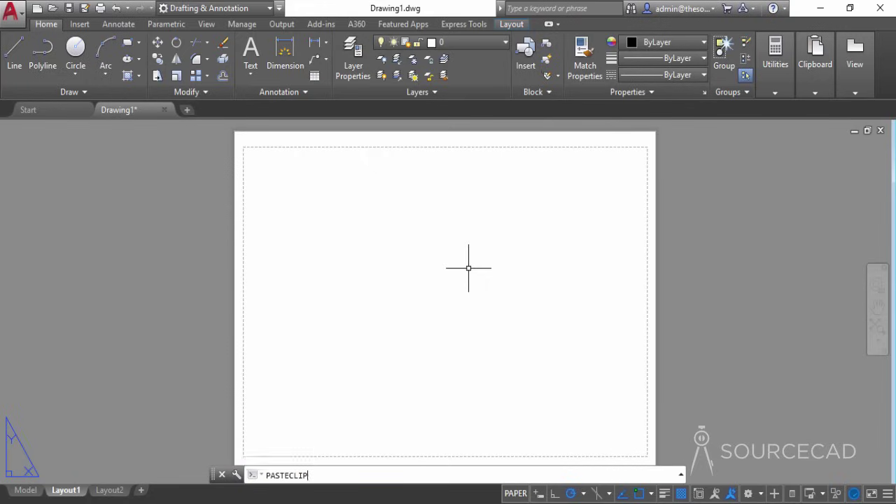
{"action": "scroll", "coordinate": [343, 336], "scroll_direction": "down", "scroll_amount": 4}
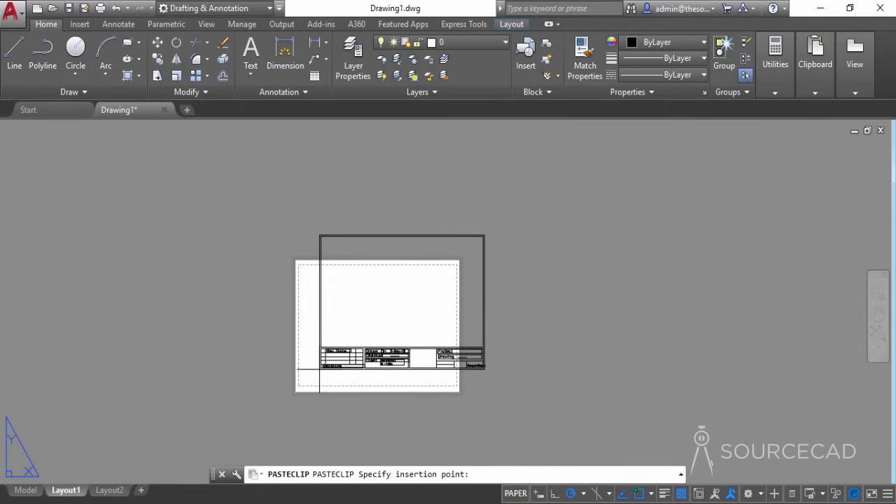
{"action": "scroll", "coordinate": [320, 369], "scroll_direction": "up", "scroll_amount": 7}
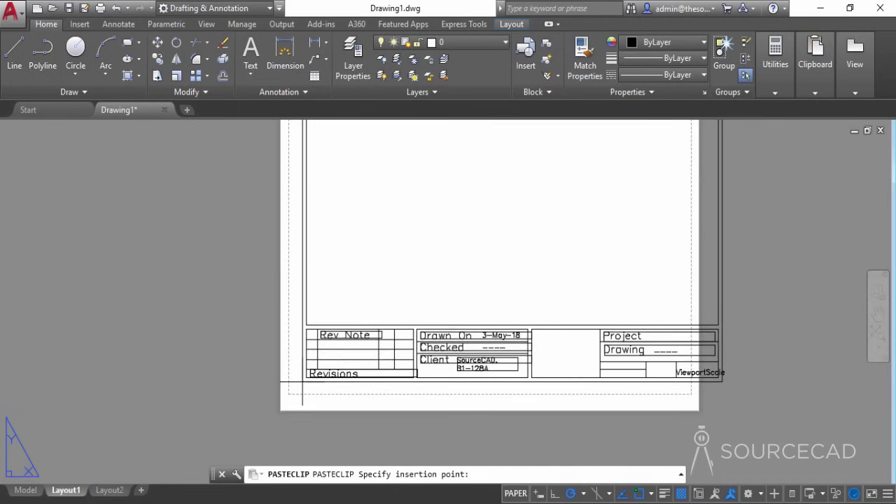
{"action": "scroll", "coordinate": [300, 382], "scroll_direction": "down", "scroll_amount": 3}
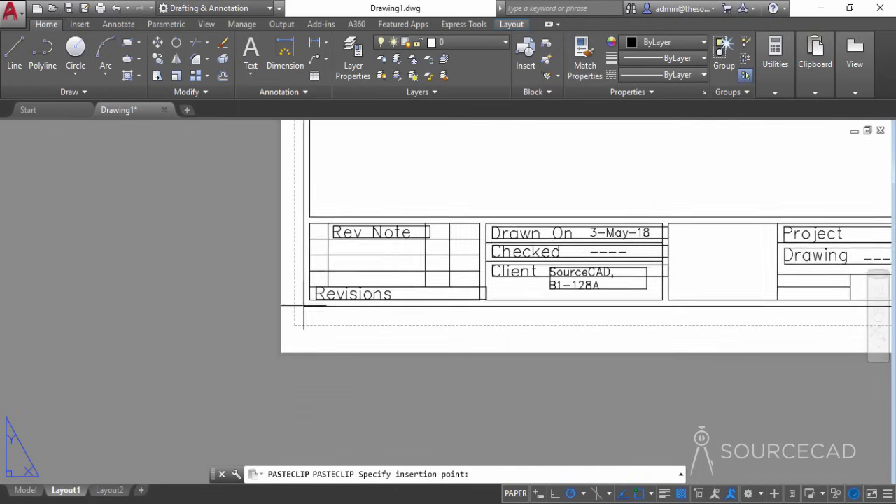
{"action": "left_click", "coordinate": [299, 322]}
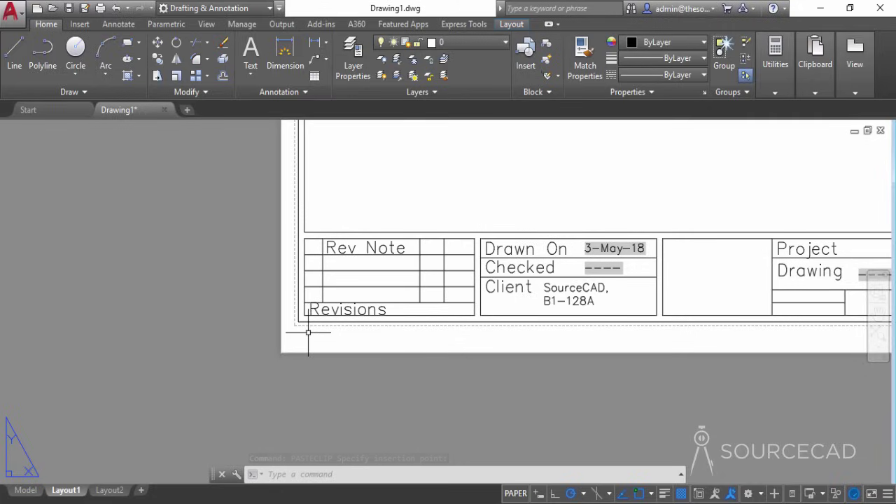
Stretch the upper edges of both border rectangles straight down about 1 inch, so they sit inside the printable area.
{"action": "scroll", "coordinate": [329, 308], "scroll_direction": "down", "scroll_amount": 8}
{"action": "scroll", "coordinate": [377, 252], "scroll_direction": "up", "scroll_amount": 2}
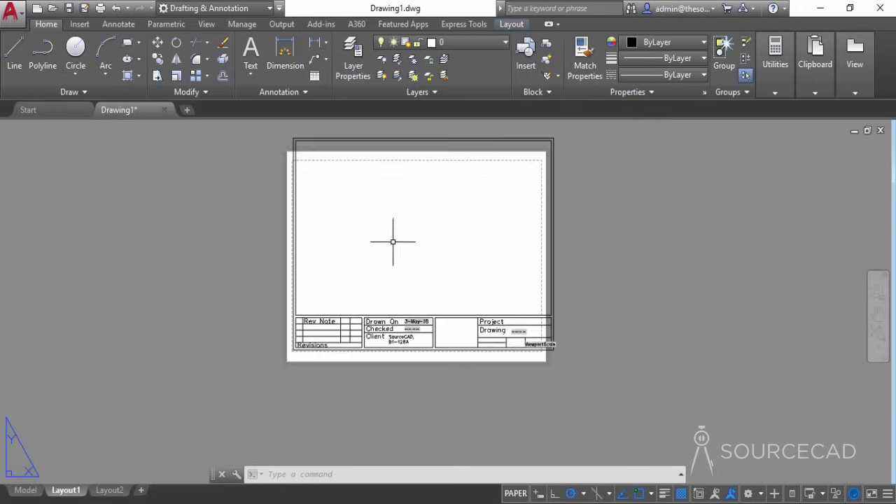
{"action": "middle_click_drag", "start_coordinate": [392, 241], "coordinate": [332, 276]}
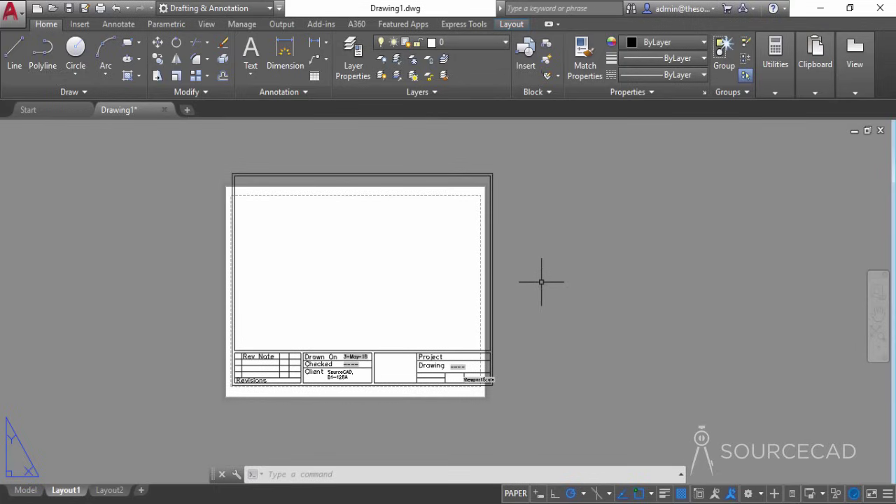
{"action": "left_click", "coordinate": [157, 76]}
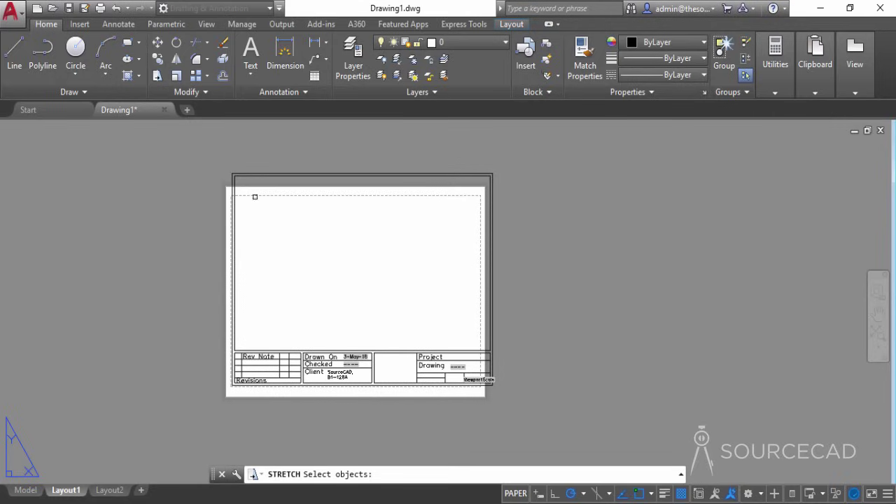
{"action": "left_click", "coordinate": [540, 261]}
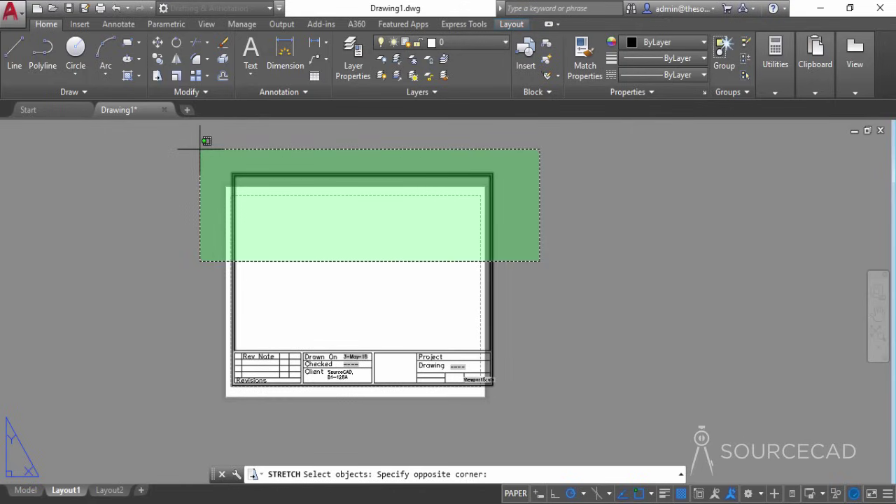
{"action": "left_click", "coordinate": [199, 148]}
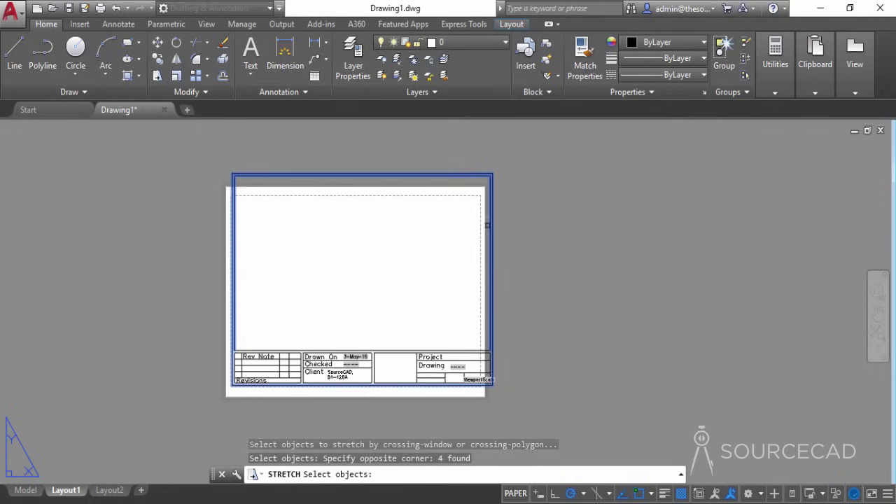
{"action": "left_click", "coordinate": [528, 242]}
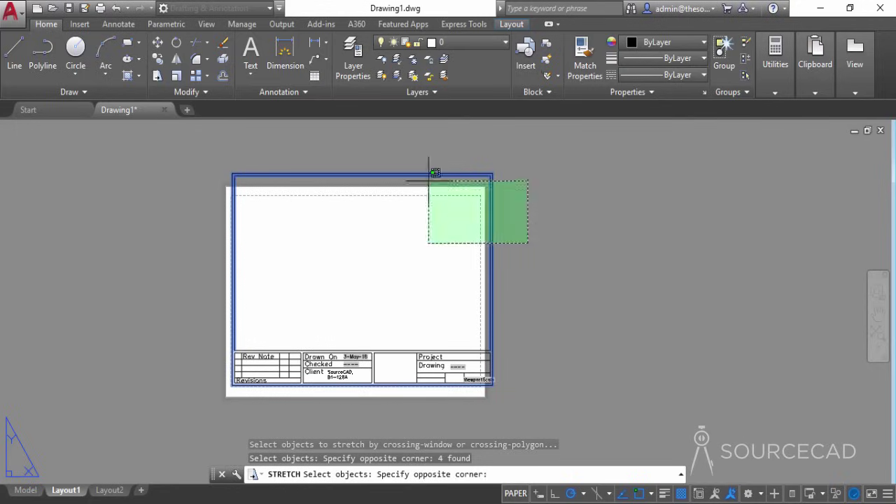
{"action": "left_click", "coordinate": [201, 158]}
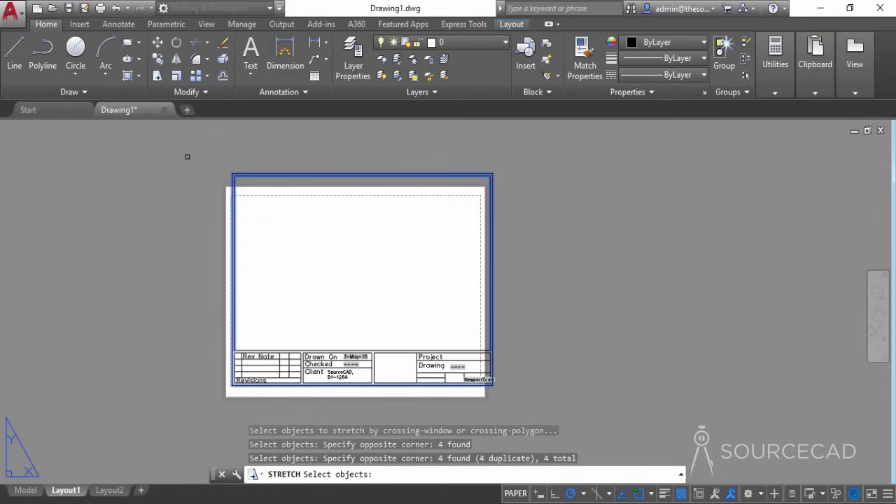
{"action": "key", "text": "Return"}
{"action": "left_click", "coordinate": [187, 159]}
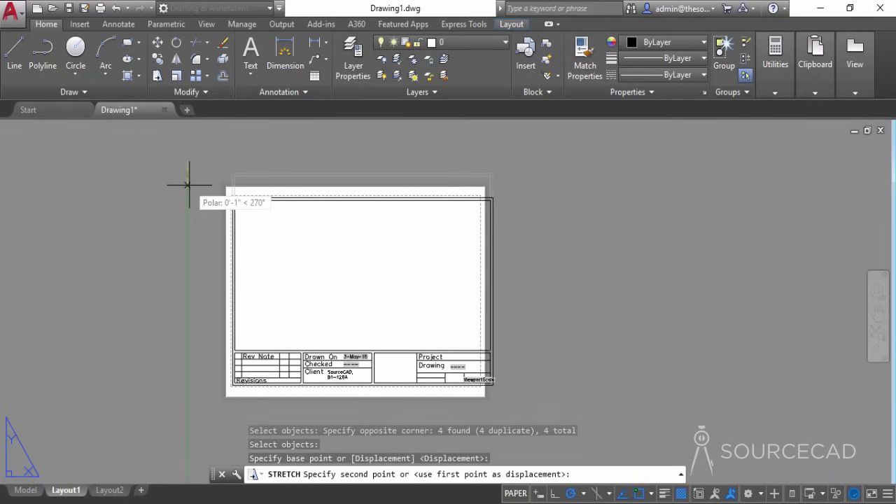
{"action": "left_click", "coordinate": [187, 185]}
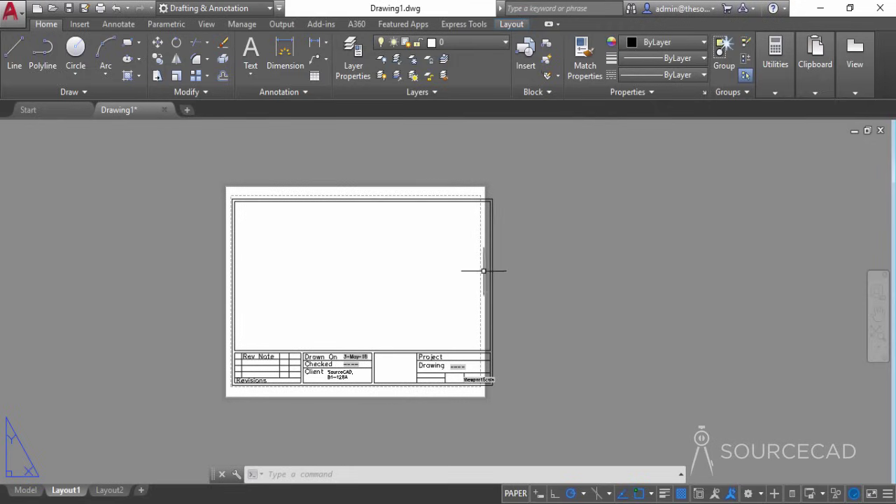
Stretch the right ends of the borders and the Project compartment about 3/8 inch to the left.
{"action": "left_click", "coordinate": [158, 79]}
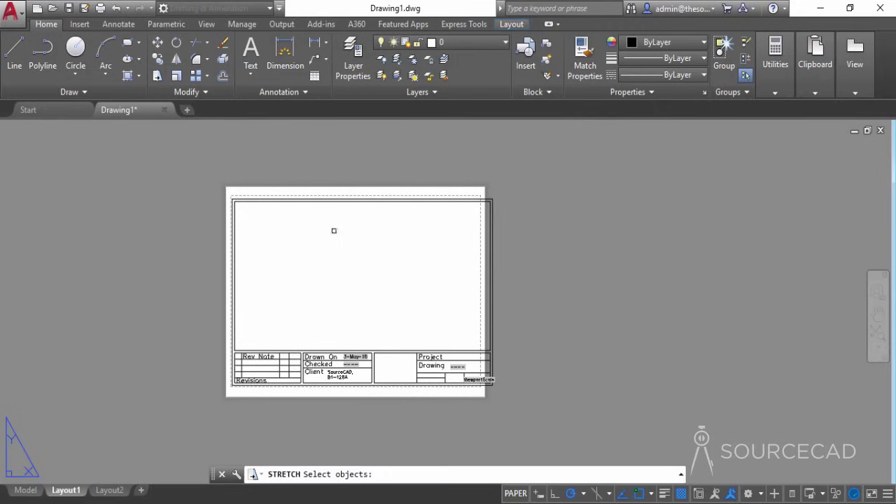
{"action": "left_click", "coordinate": [539, 407]}
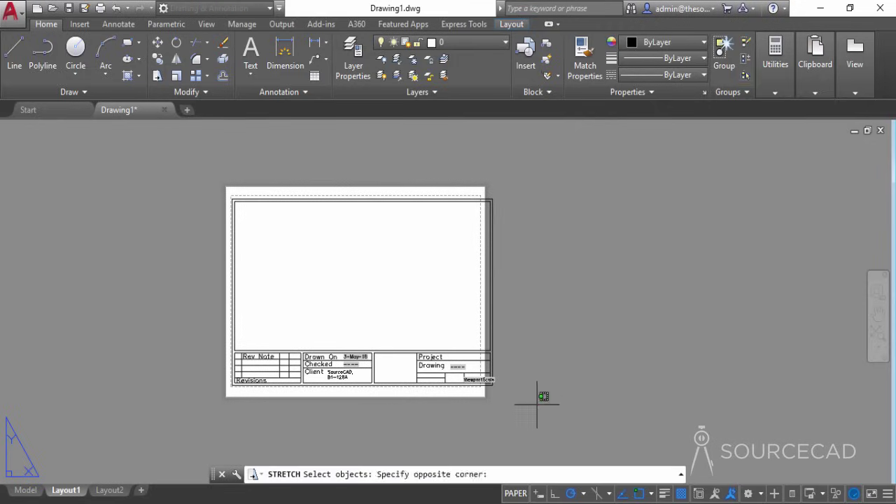
{"action": "left_click", "coordinate": [453, 168]}
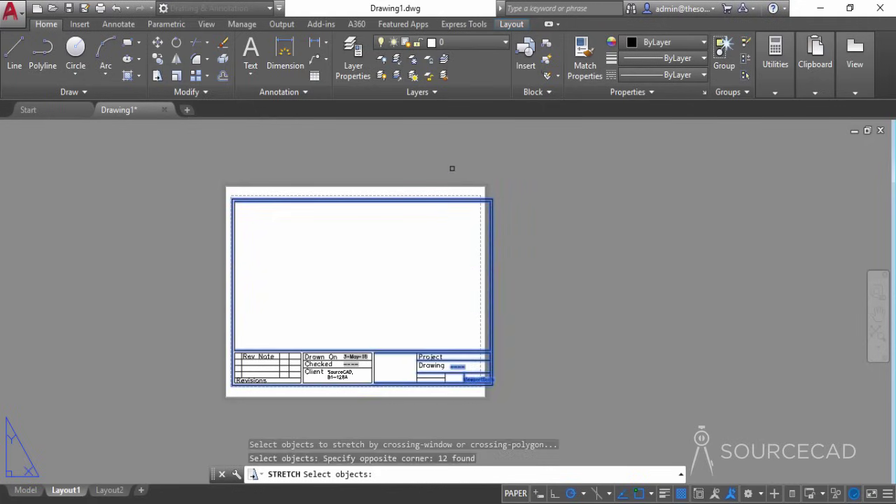
{"action": "key", "text": "Return"}
{"action": "left_click", "coordinate": [460, 164]}
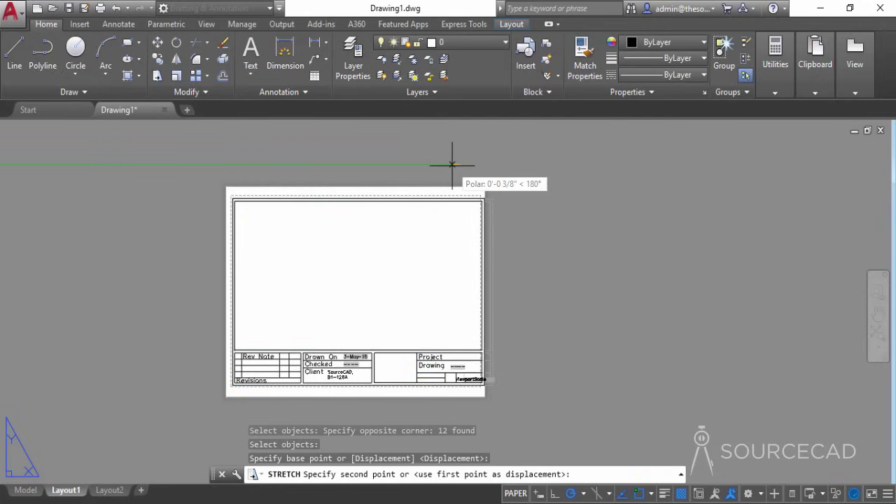
{"action": "left_click", "coordinate": [452, 164]}
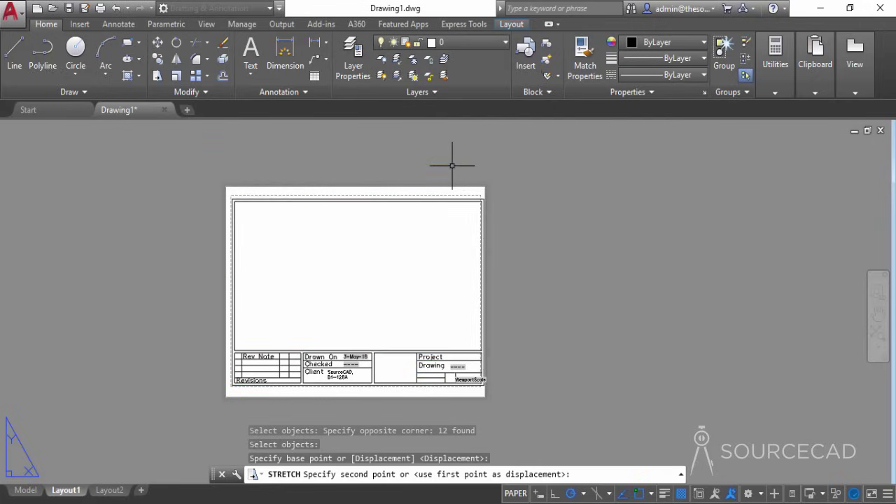
Stretch the right side of the borders together with the whole Project and Drawing compartment farther left, inside the printable area.
{"action": "left_click", "coordinate": [157, 79]}
{"action": "left_click", "coordinate": [543, 410]}
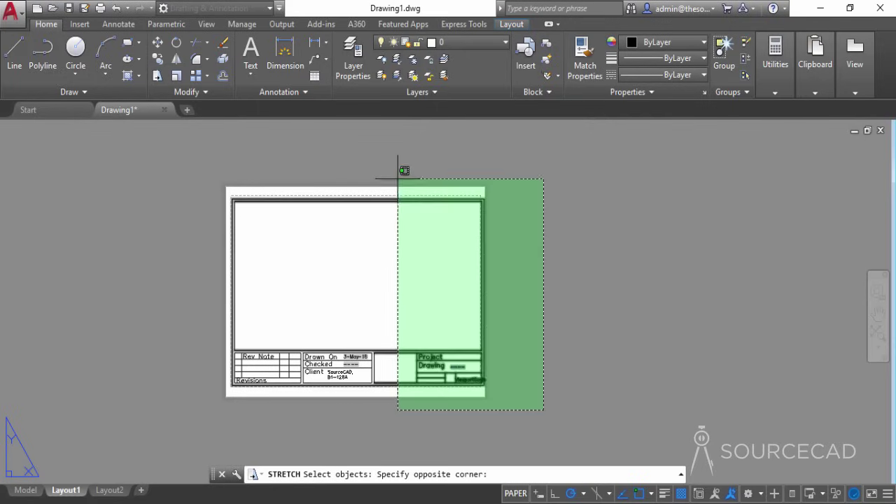
{"action": "left_click", "coordinate": [399, 152]}
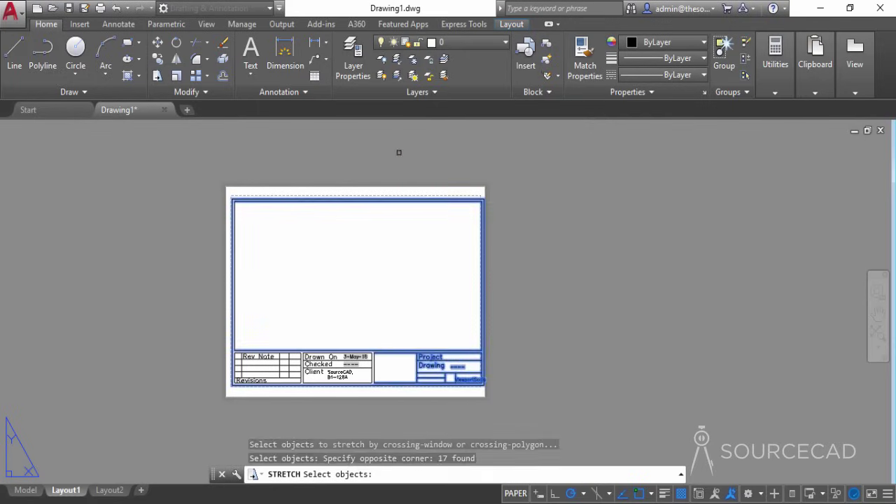
{"action": "key", "text": "Return"}
{"action": "left_click", "coordinate": [441, 148]}
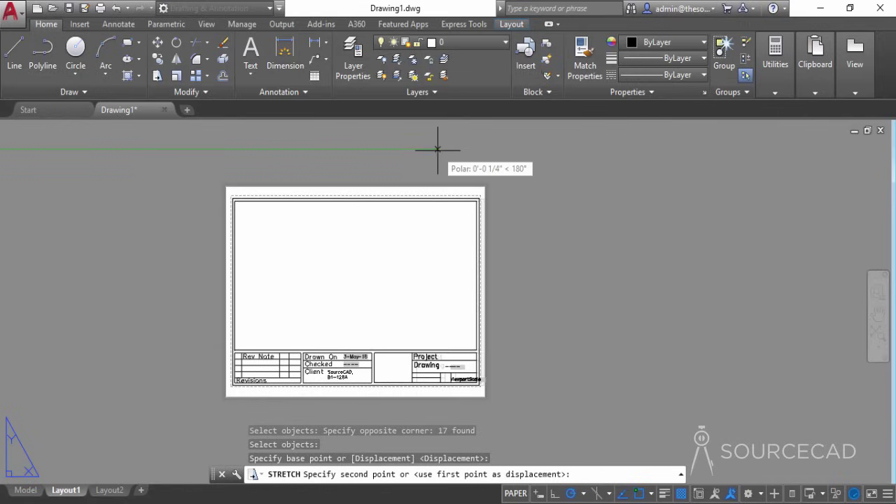
{"action": "left_click", "coordinate": [435, 149]}
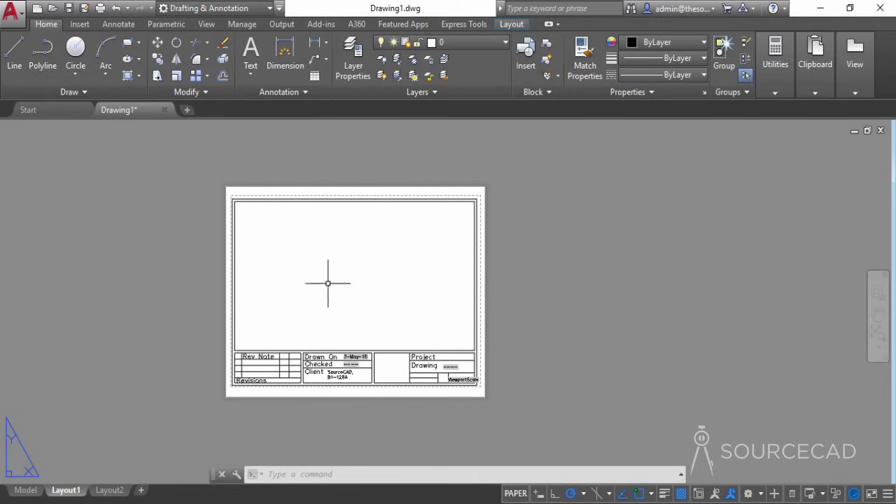
Rename Layout1 as ANSI A.
{"action": "middle_click_drag", "start_coordinate": [315, 304], "coordinate": [396, 316]}
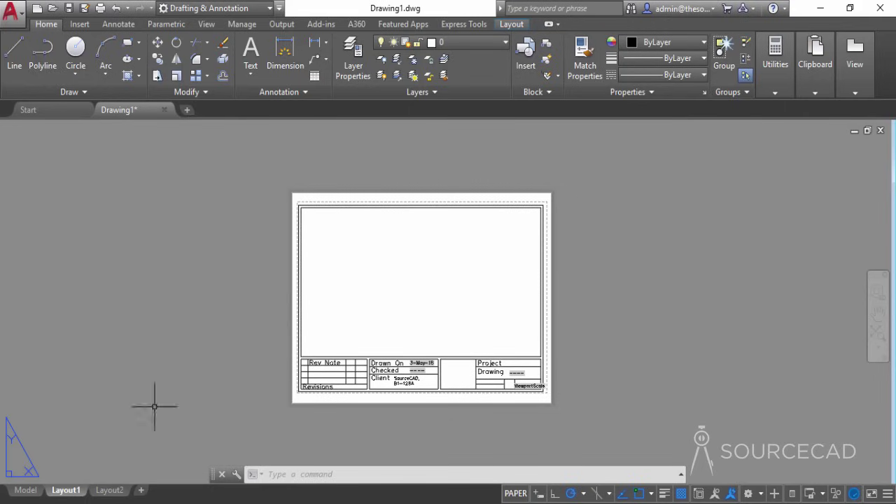
{"action": "right_click", "coordinate": [74, 490]}
{"action": "left_click", "coordinate": [115, 304]}
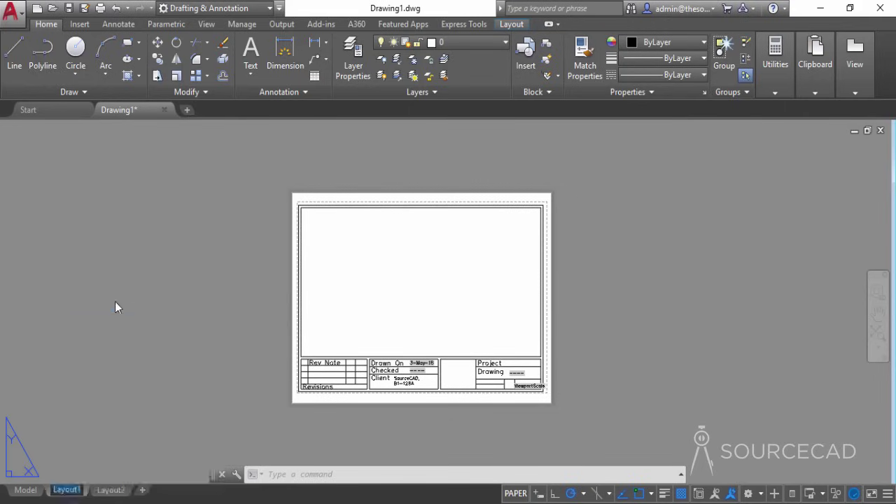
{"action": "type", "text": "ANSI A"}
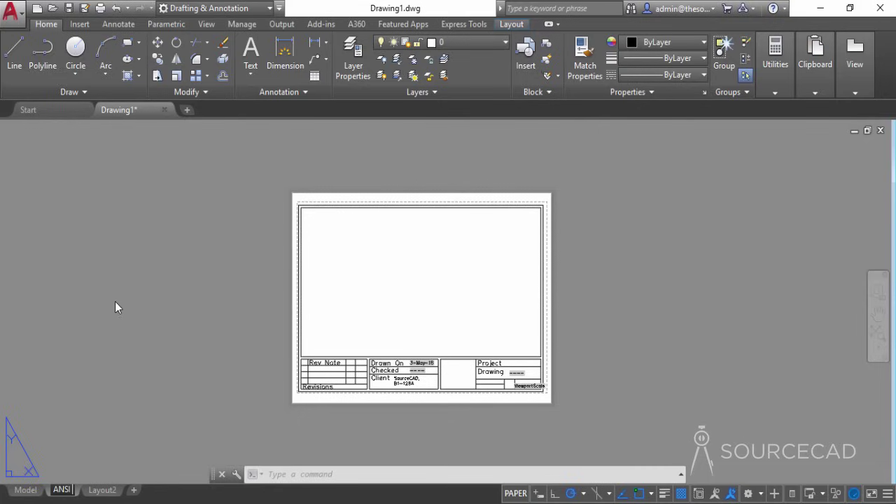
{"action": "left_click", "coordinate": [115, 302]}
Delete Layout2 from the drawing and accept its permanent removal.
{"action": "right_click", "coordinate": [115, 493]}
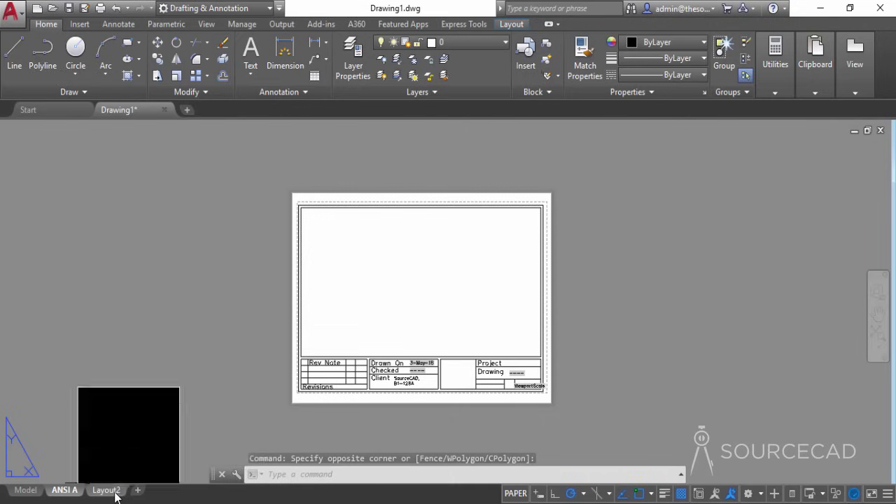
{"action": "left_click", "coordinate": [166, 291]}
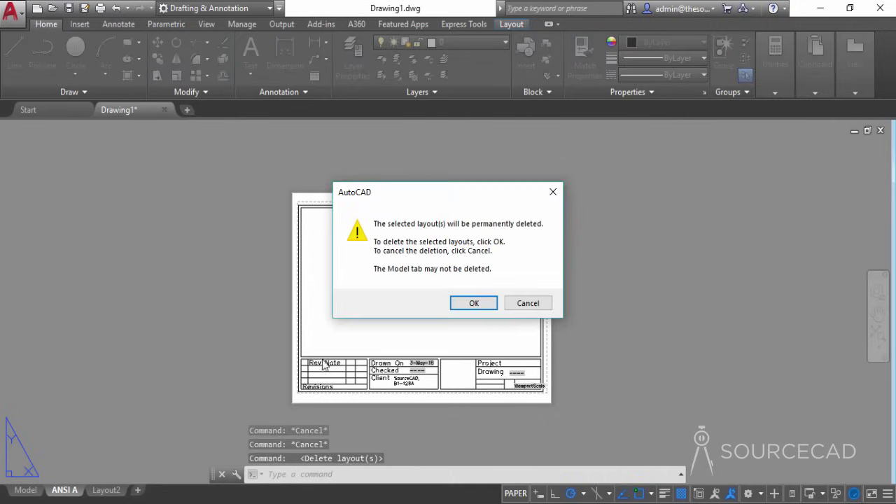
{"action": "left_click", "coordinate": [473, 304]}
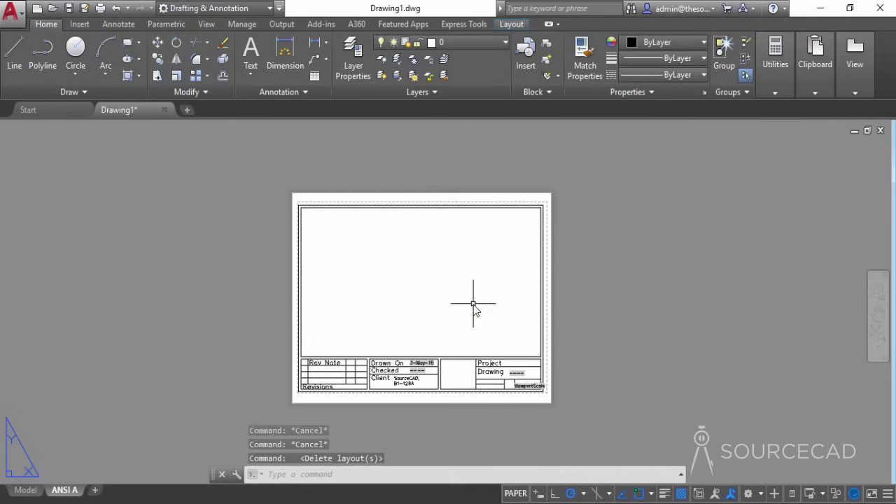
Erase the entire original title block and border from model space, then return to the ANSI A layout.
{"action": "left_click", "coordinate": [24, 493]}
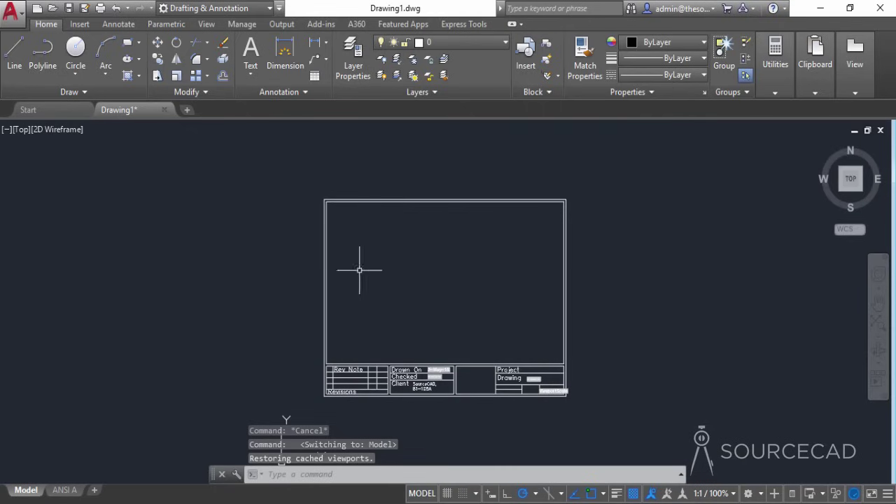
{"action": "left_click", "coordinate": [267, 190]}
{"action": "left_click", "coordinate": [657, 428]}
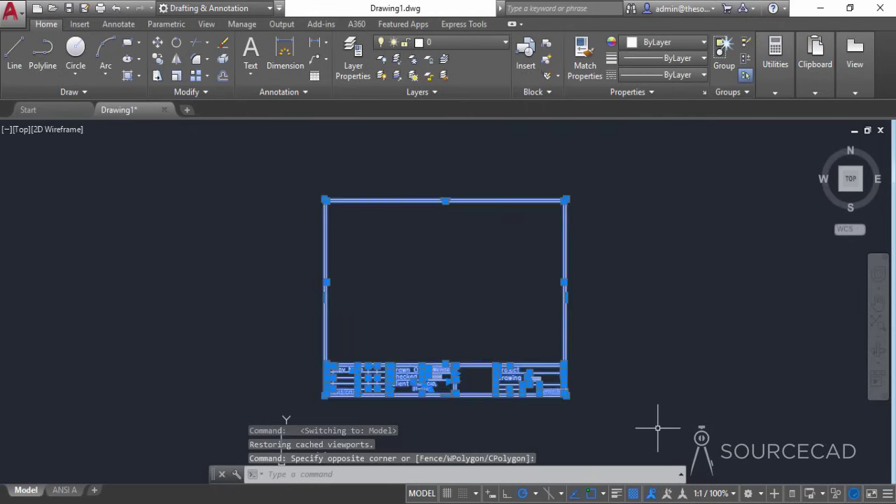
{"action": "key", "text": "Delete"}
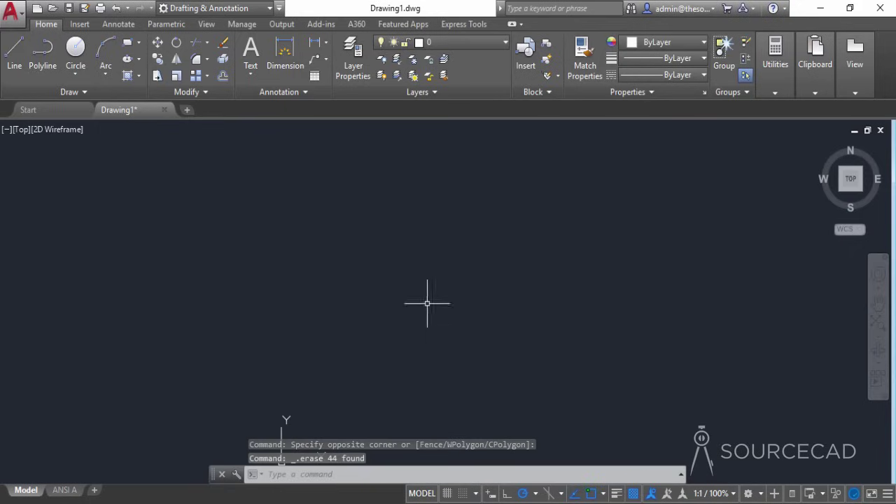
{"action": "left_click", "coordinate": [64, 490]}
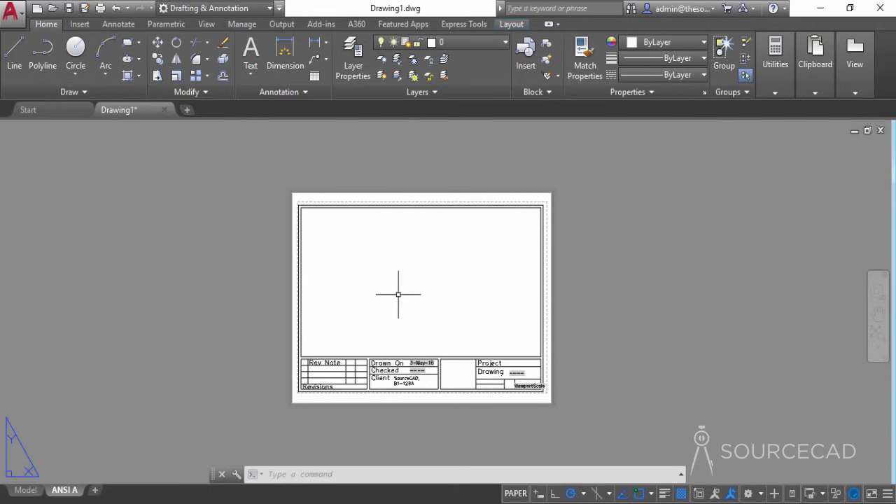
Start saving the drawing as an AutoCAD Drawing Template (.dwt) with the Desktop as the save location.
{"action": "left_click", "coordinate": [14, 15]}
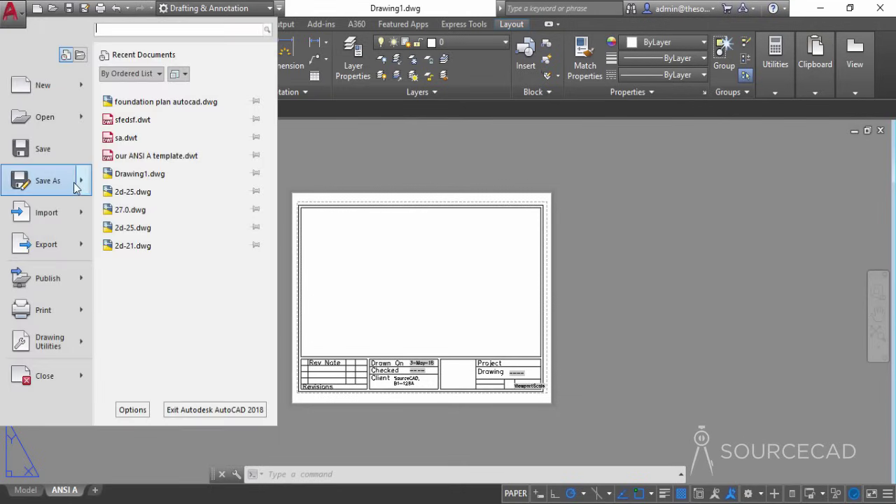
{"action": "mouse_move", "coordinate": [74, 184]}
{"action": "left_click", "coordinate": [195, 140]}
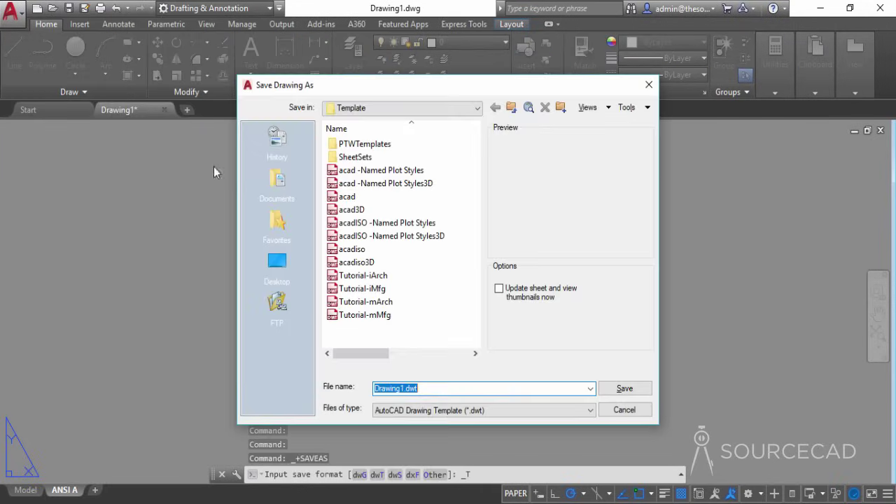
{"action": "left_click", "coordinate": [397, 110]}
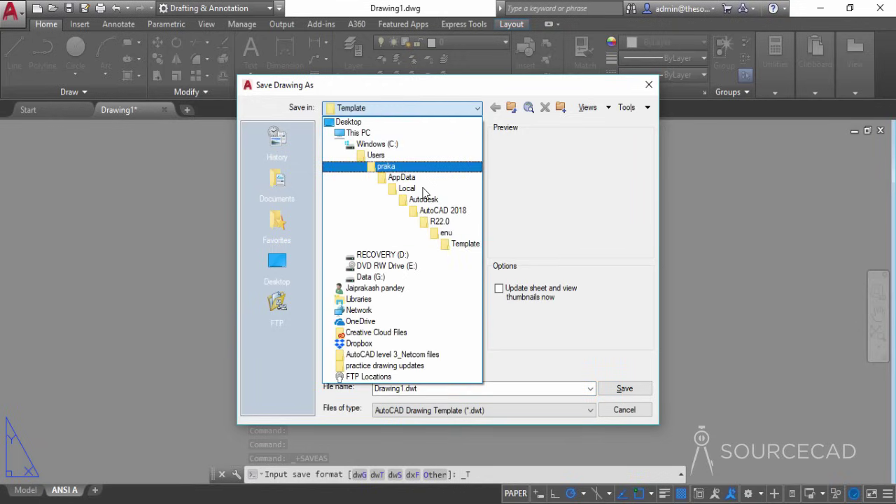
{"action": "left_click", "coordinate": [434, 110]}
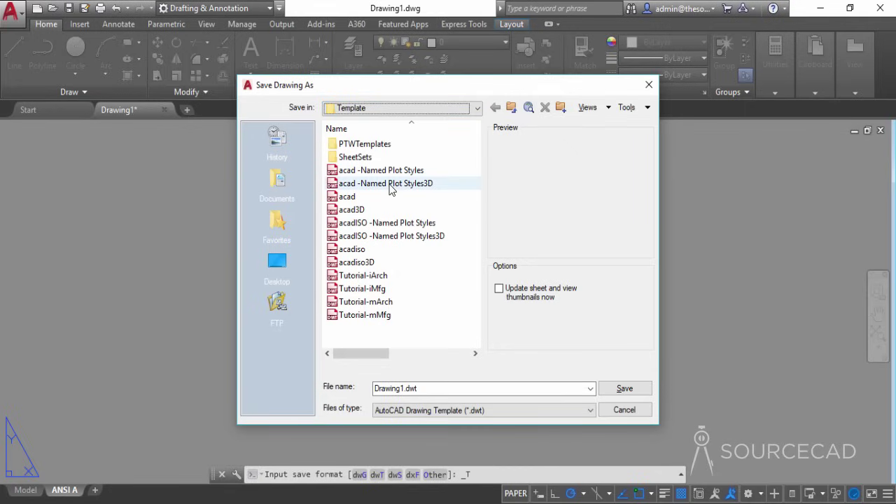
{"action": "mouse_move", "coordinate": [390, 189]}
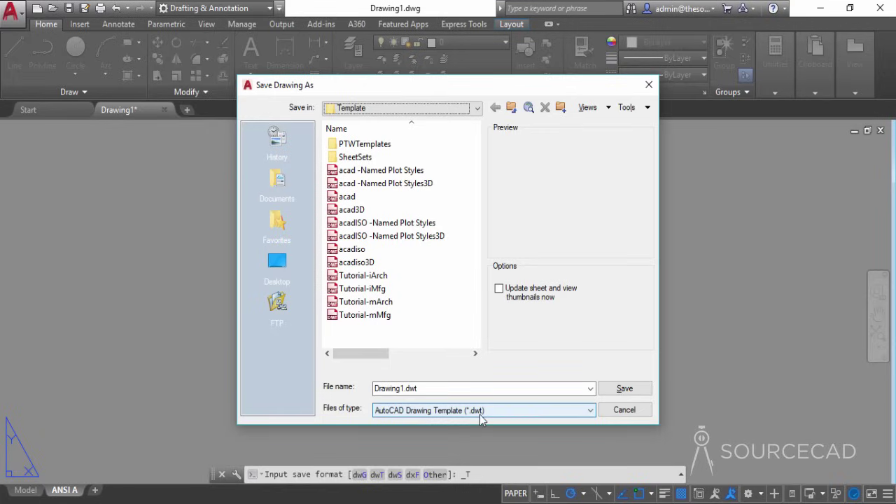
{"action": "left_click", "coordinate": [280, 267]}
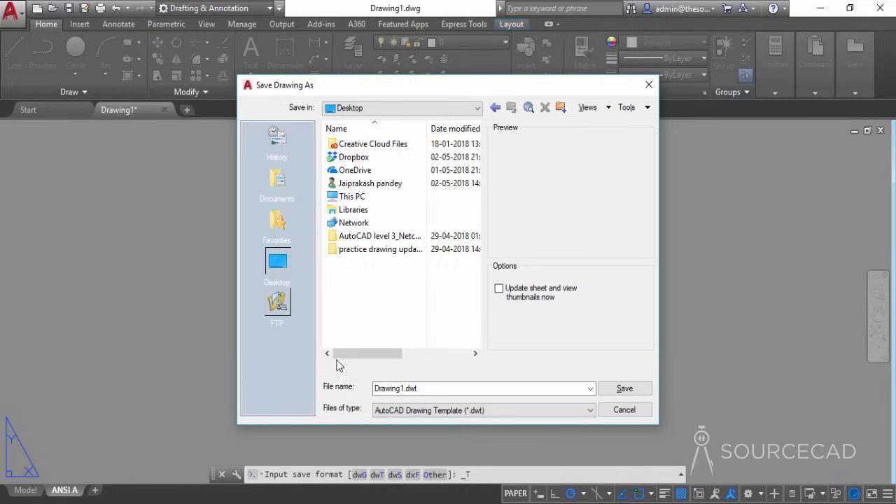
Save the template file as ANSI A Template with the English measurement template options, and close it.
{"action": "double_click", "coordinate": [420, 390]}
{"action": "type", "text": "ANSI A"}
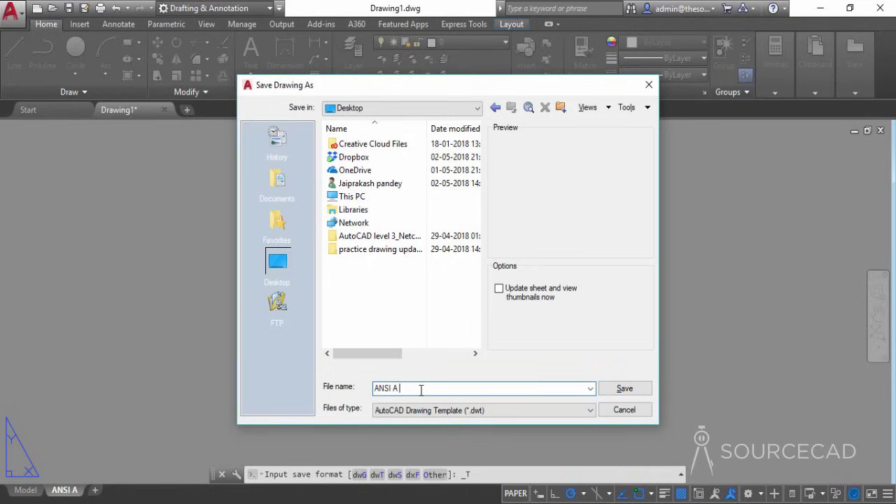
{"action": "type", "text": " TEmplate"}
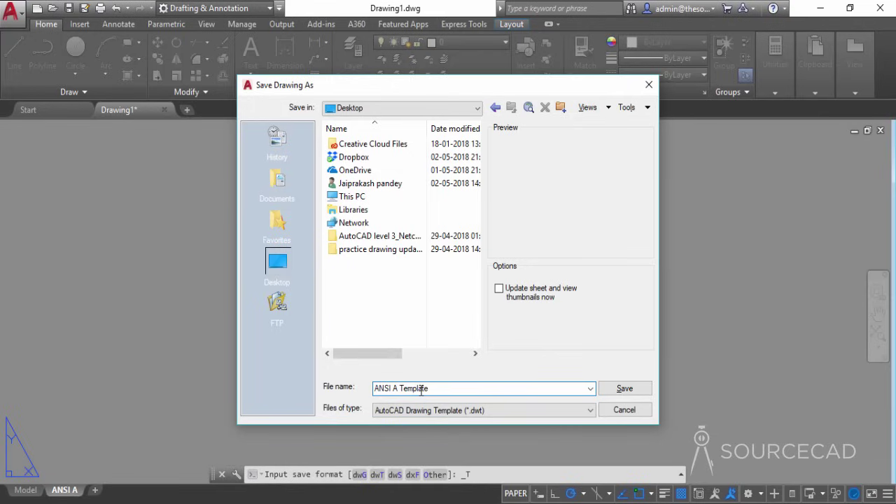
{"action": "left_click", "coordinate": [612, 389]}
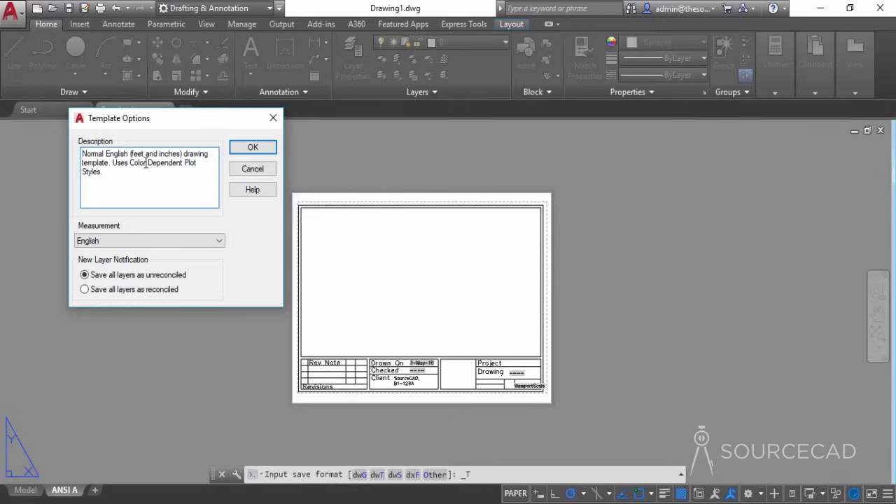
{"action": "left_click_drag", "start_coordinate": [161, 119], "coordinate": [200, 175]}
{"action": "left_click", "coordinate": [291, 203]}
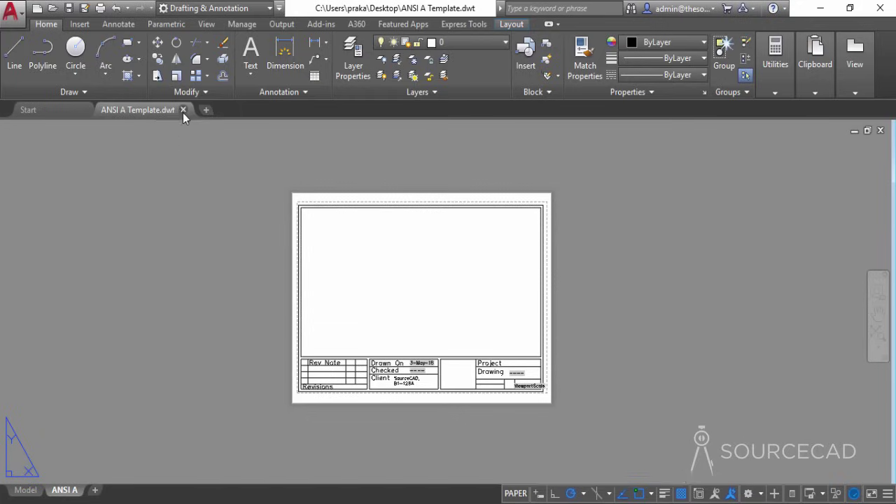
{"action": "left_click", "coordinate": [183, 112]}
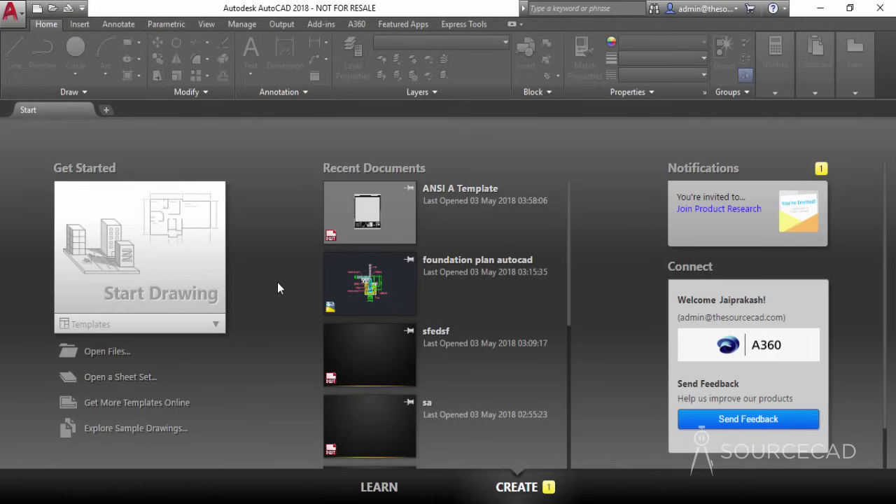
Open the foundation plan autocad drawing from the Desktop and review its Layout1 and Layout2 sheets before returning to model space.
{"action": "left_click", "coordinate": [19, 10]}
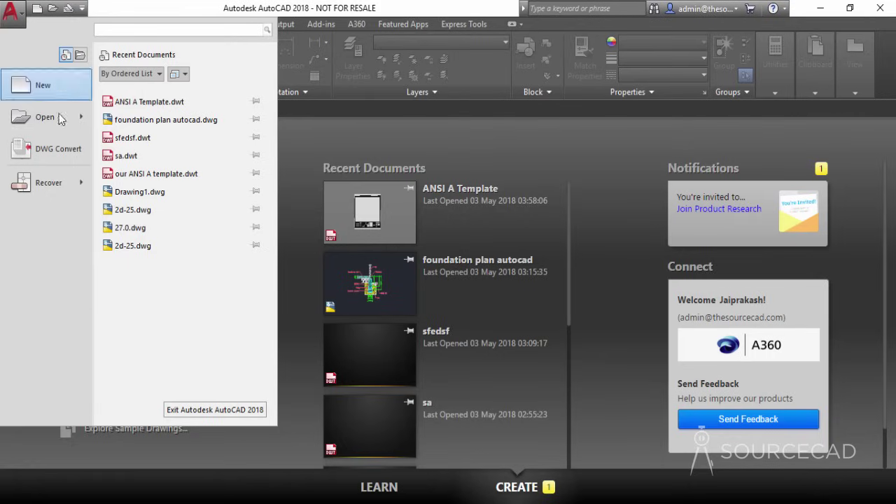
{"action": "mouse_move", "coordinate": [59, 123]}
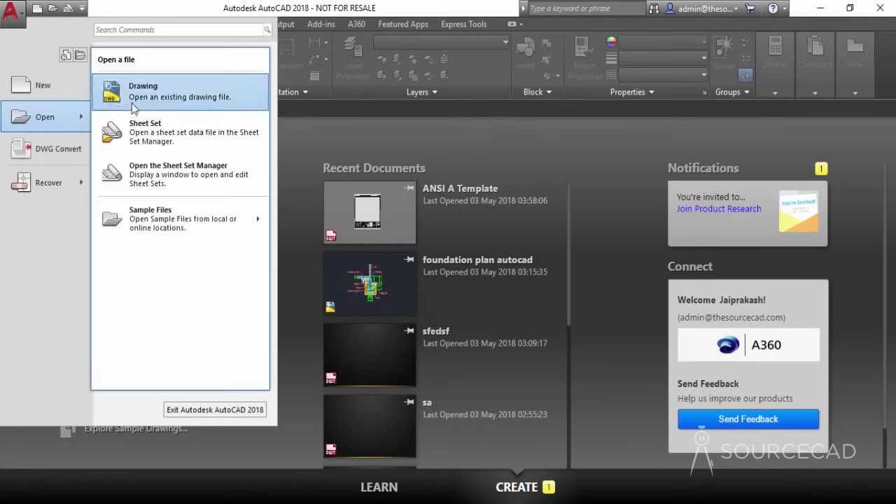
{"action": "key", "text": "Escape"}
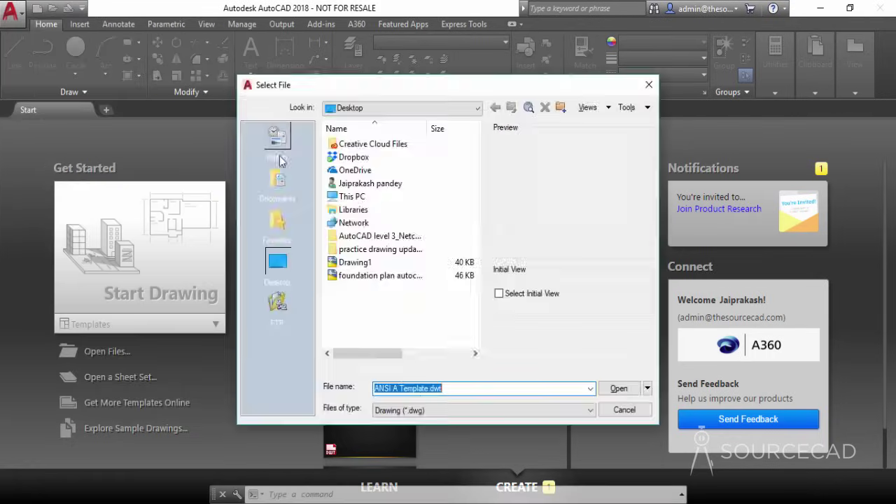
{"action": "left_click", "coordinate": [284, 266]}
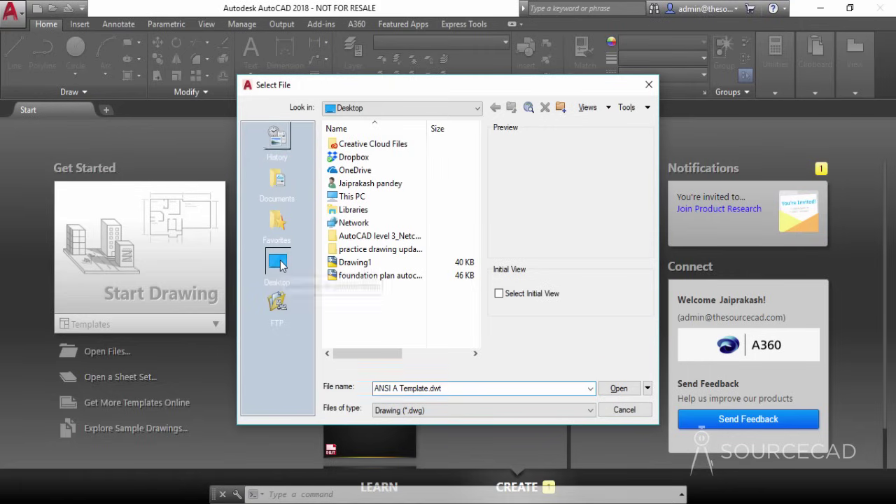
{"action": "left_click", "coordinate": [344, 280]}
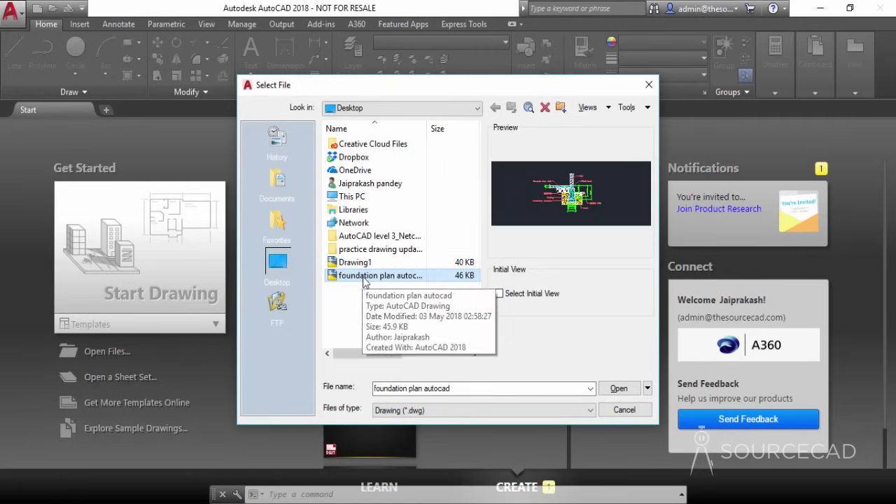
{"action": "left_click", "coordinate": [611, 389]}
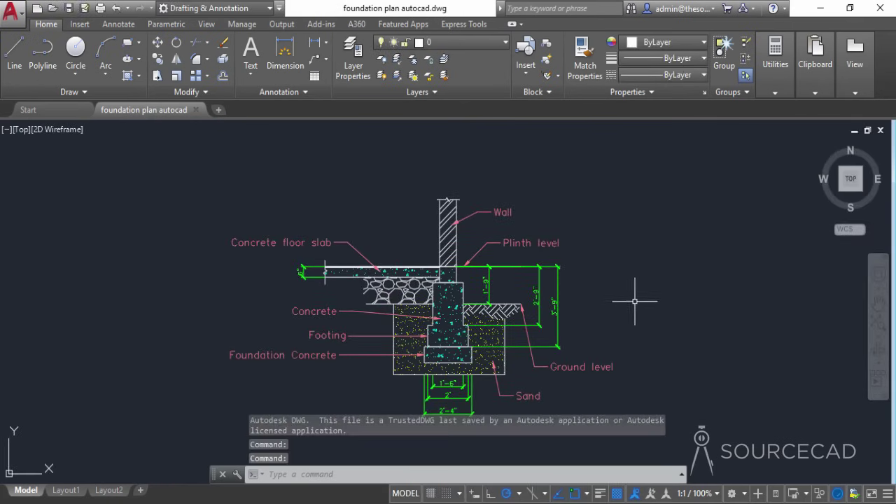
{"action": "left_click", "coordinate": [66, 491]}
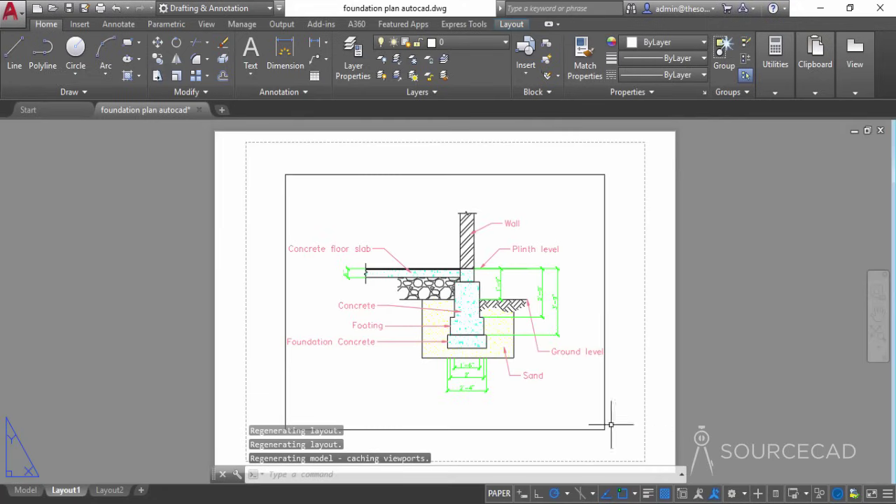
{"action": "left_click", "coordinate": [111, 490]}
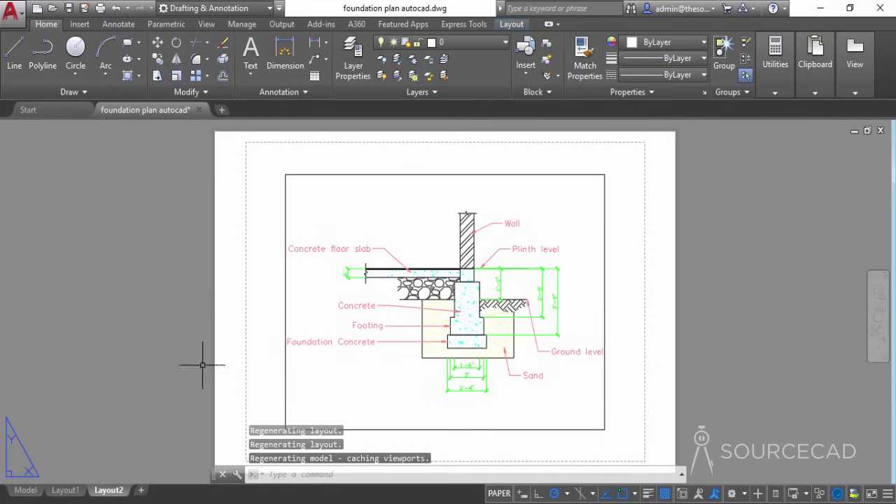
{"action": "left_click", "coordinate": [26, 490]}
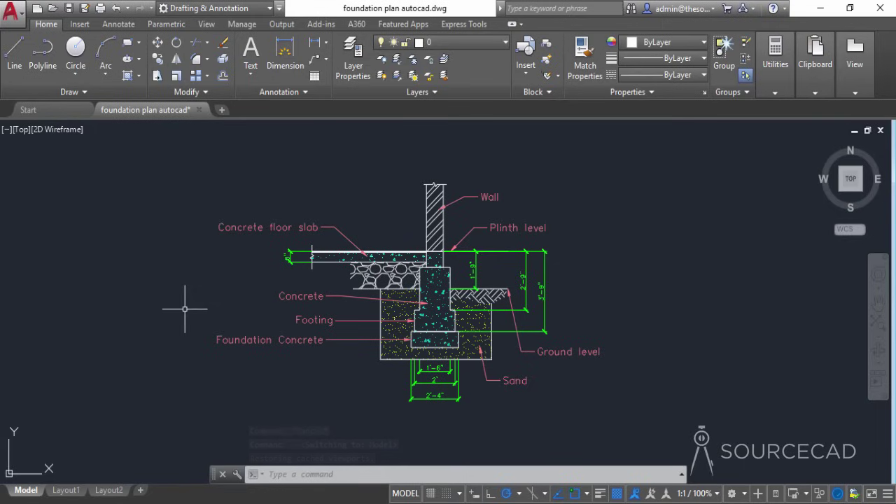
Insert the ANSI A layout into the drawing from the ANSI A Template file on the Desktop.
{"action": "right_click", "coordinate": [29, 492]}
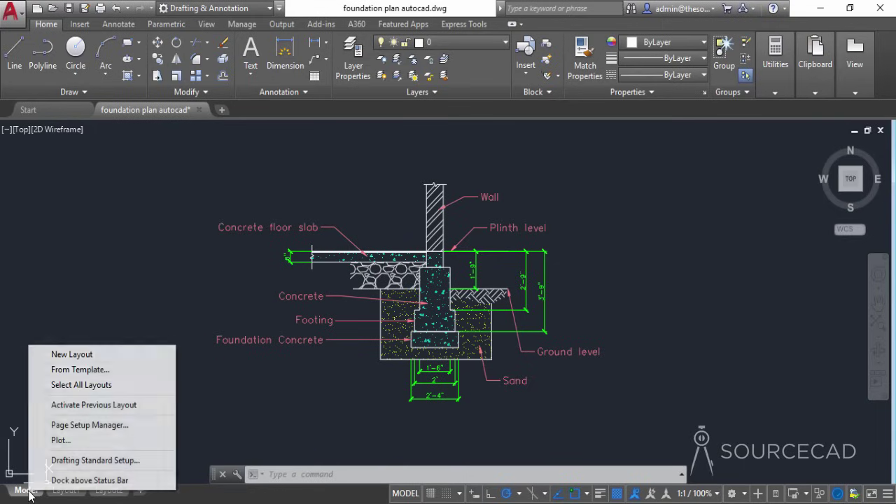
{"action": "left_click", "coordinate": [91, 373]}
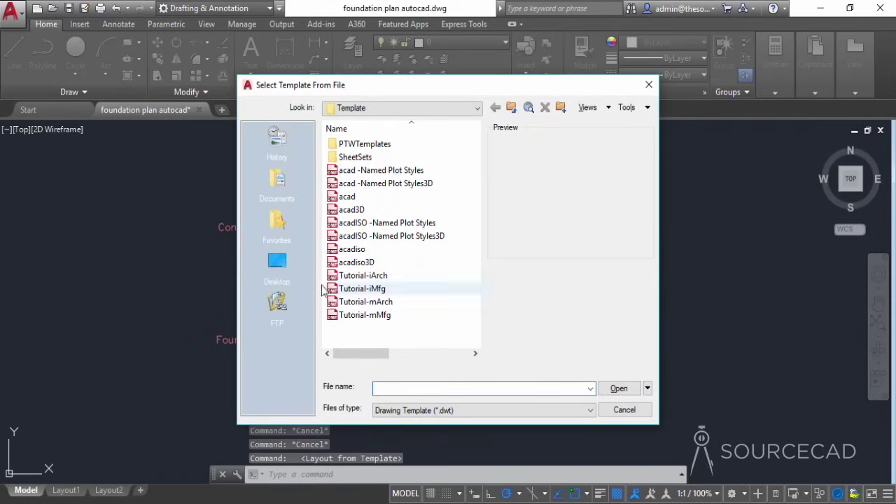
{"action": "left_click", "coordinate": [284, 268]}
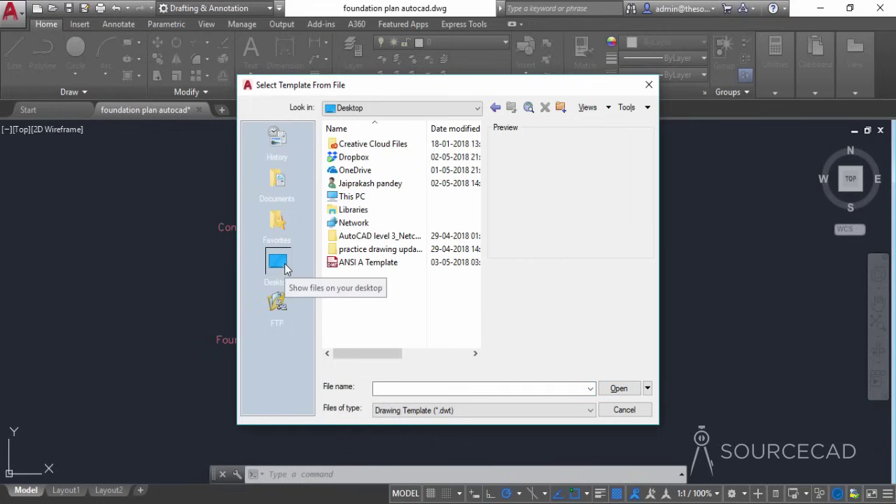
{"action": "left_click", "coordinate": [349, 266]}
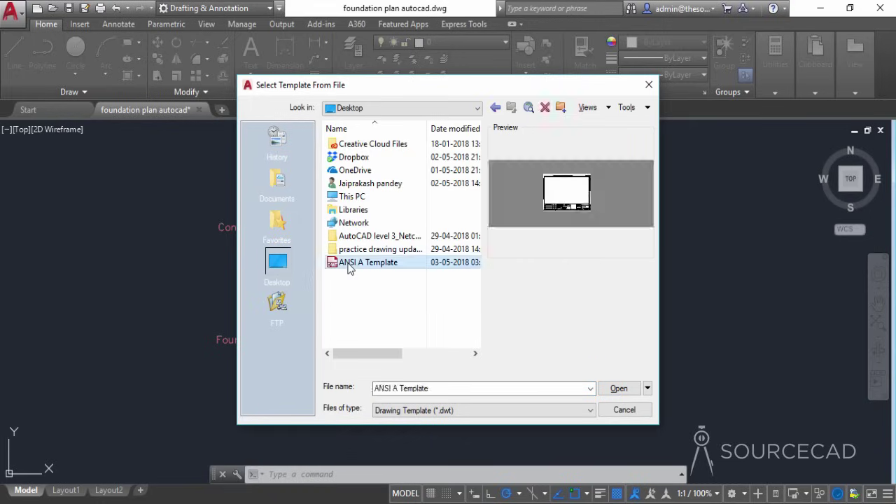
{"action": "left_click", "coordinate": [620, 389]}
{"action": "left_click", "coordinate": [382, 226]}
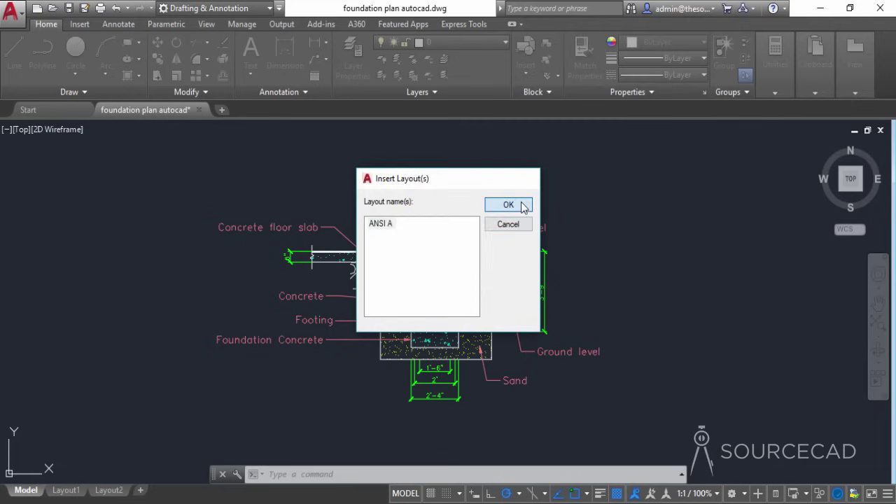
{"action": "left_click", "coordinate": [521, 206]}
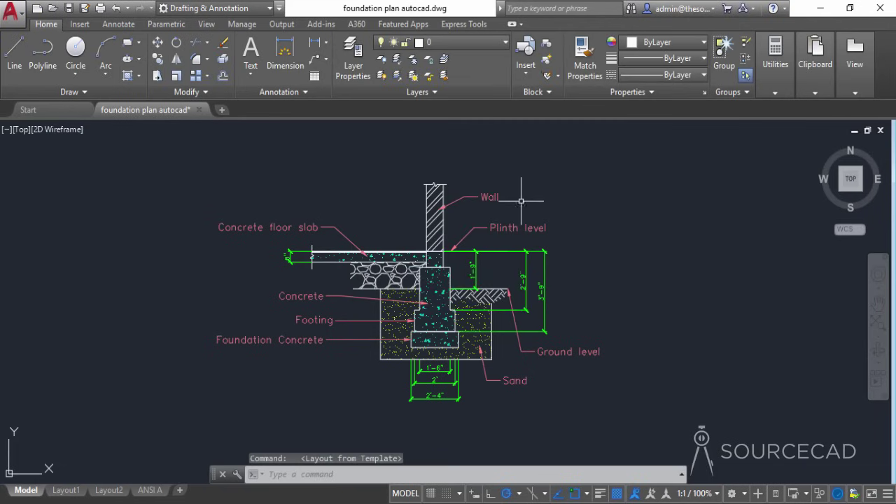
Open the ANSI A layout and regenerate the whole drawing with REGENALL to update the title block fields.
{"action": "left_click", "coordinate": [149, 490]}
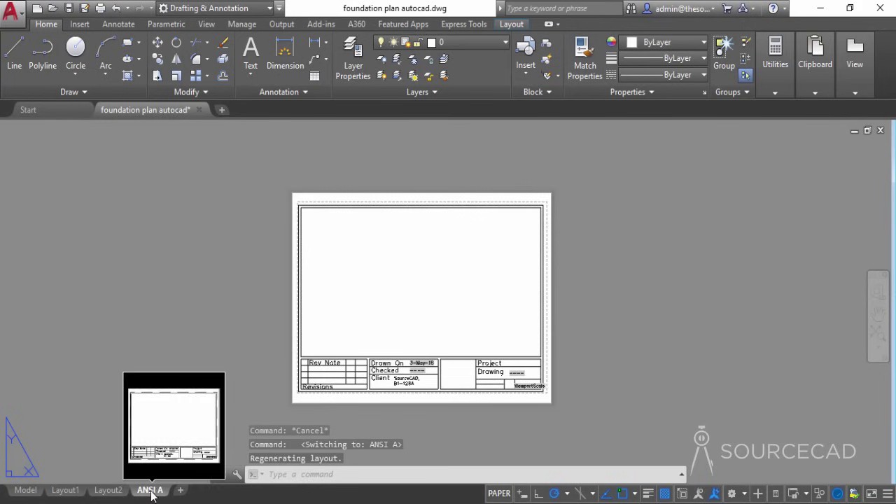
{"action": "scroll", "coordinate": [420, 364], "scroll_direction": "up", "scroll_amount": 3}
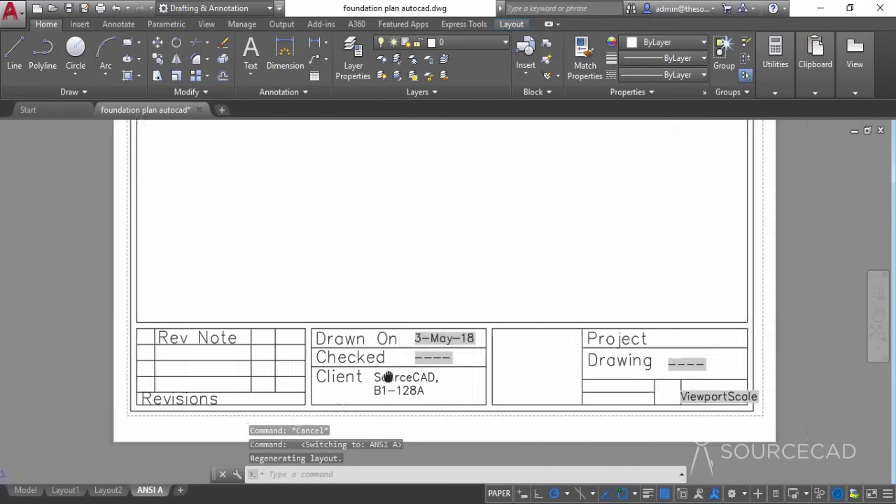
{"action": "scroll", "coordinate": [374, 273], "scroll_direction": "down", "scroll_amount": 2}
{"action": "middle_click_drag", "start_coordinate": [374, 273], "coordinate": [344, 335]}
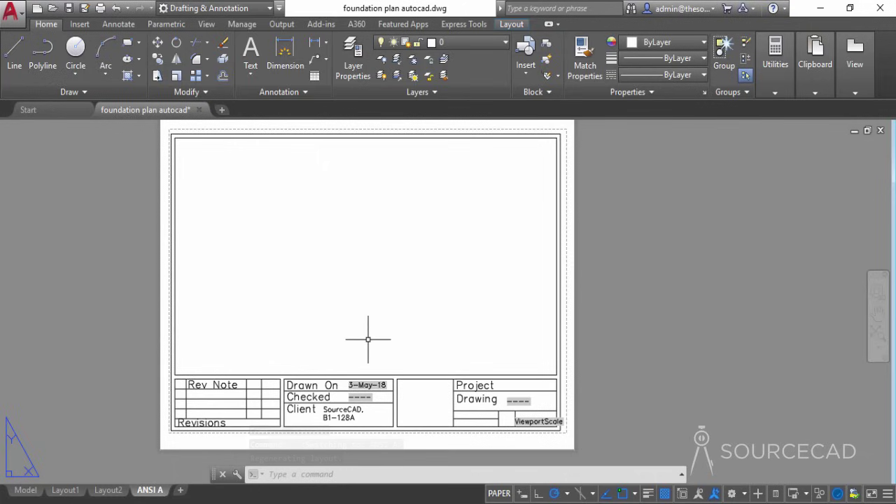
{"action": "scroll", "coordinate": [368, 340], "scroll_direction": "up", "scroll_amount": 2}
{"action": "middle_click_drag", "start_coordinate": [368, 336], "coordinate": [378, 189]}
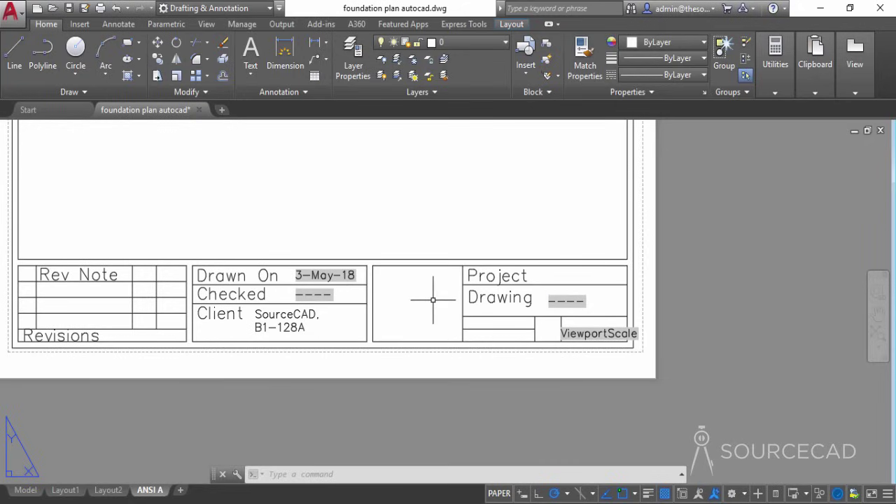
{"action": "type", "text": "rea"}
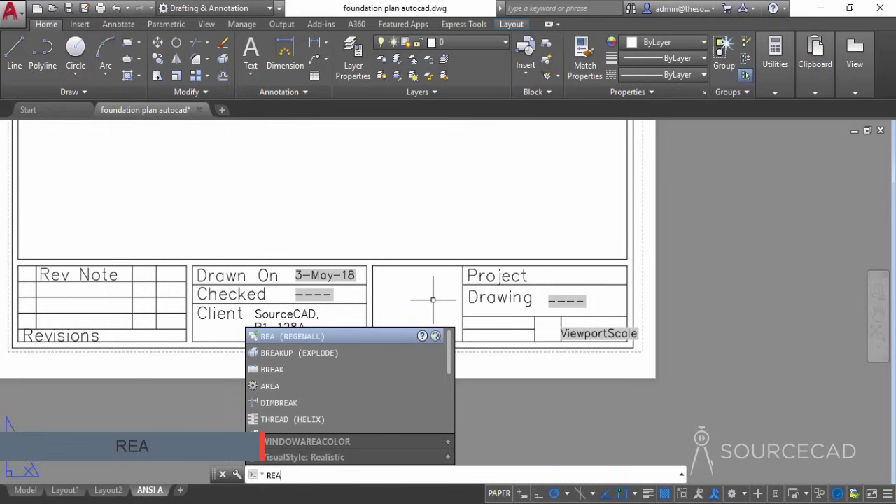
{"action": "key", "text": "Return"}
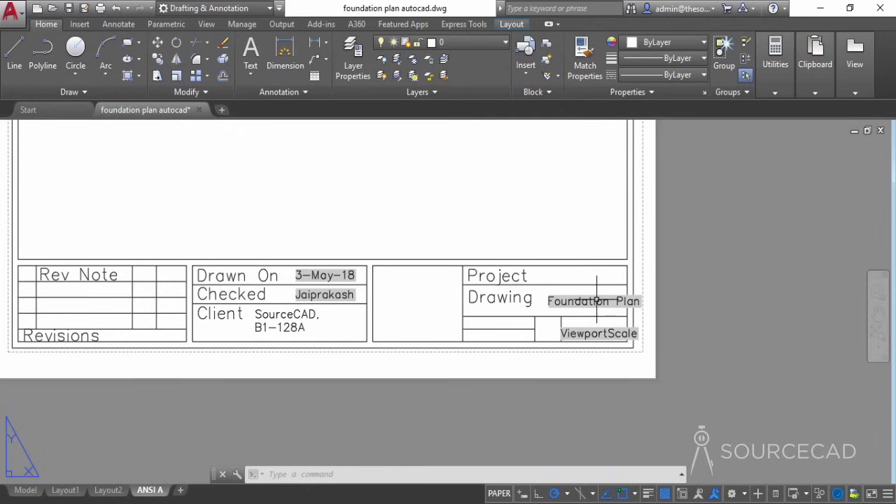
Move the Foundation Plan field slightly left so it fits inside the title block's Drawing cell.
{"action": "left_click", "coordinate": [575, 298]}
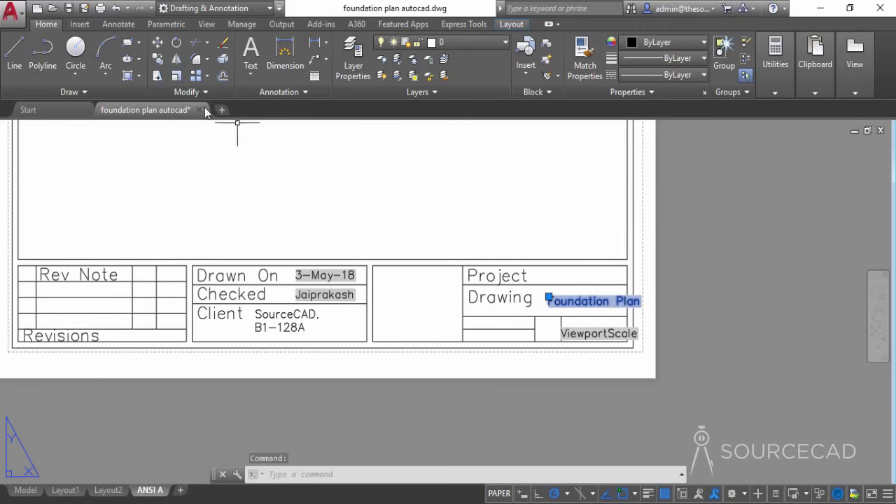
{"action": "type", "text": "m"}
{"action": "key", "text": "Return"}
{"action": "left_click", "coordinate": [578, 225]}
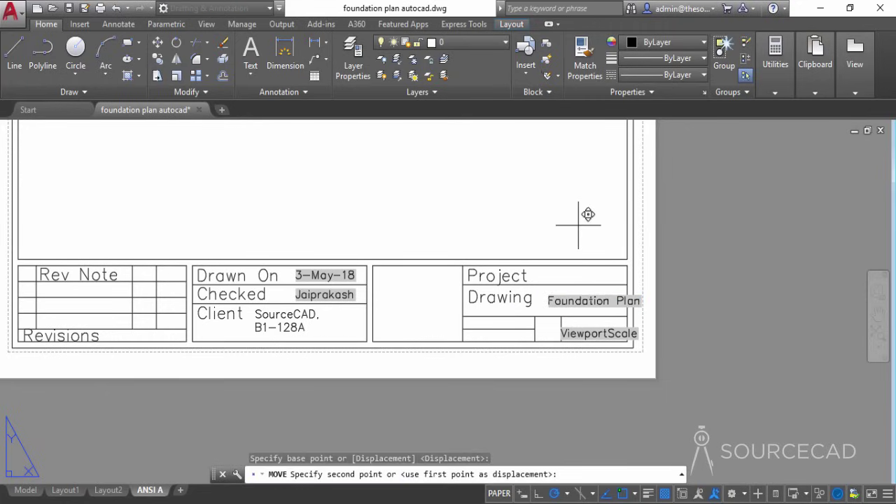
{"action": "left_click", "coordinate": [562, 224]}
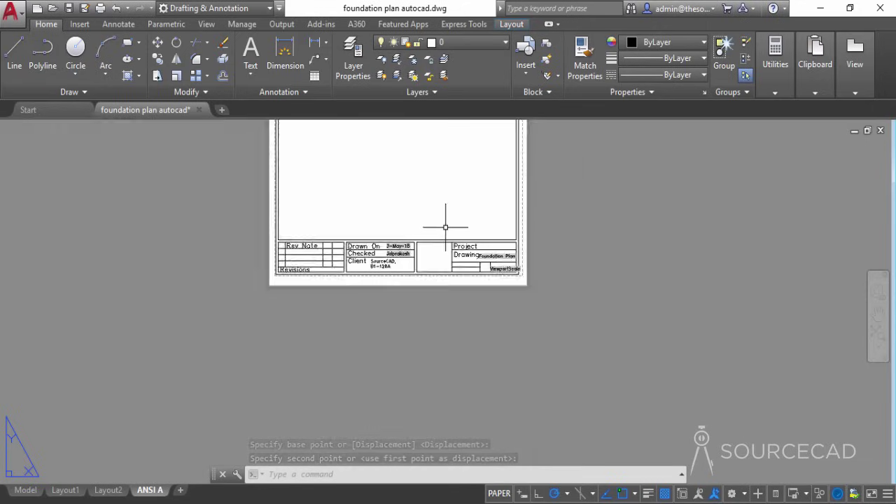
Examine the ViewportScale field in the title block of the ANSI A layout.
{"action": "scroll", "coordinate": [448, 232], "scroll_direction": "down", "scroll_amount": 4}
{"action": "middle_click_drag", "start_coordinate": [441, 200], "coordinate": [438, 292]}
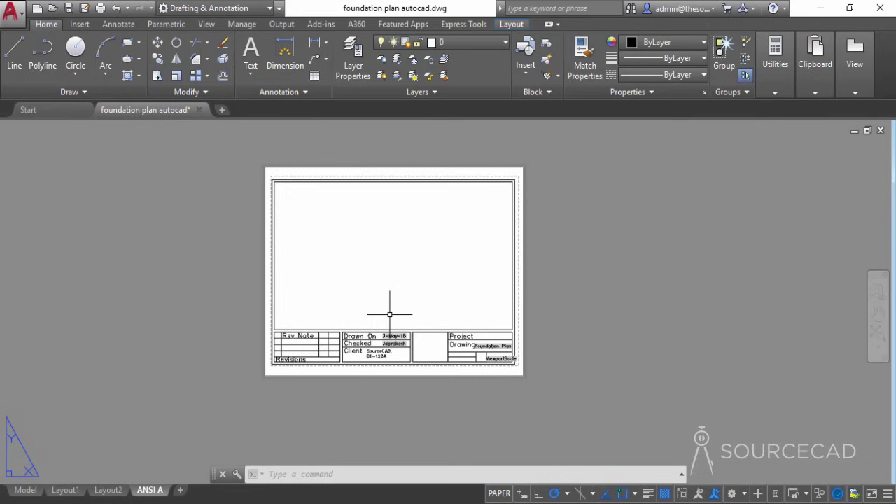
{"action": "scroll", "coordinate": [514, 364], "scroll_direction": "up", "scroll_amount": 4}
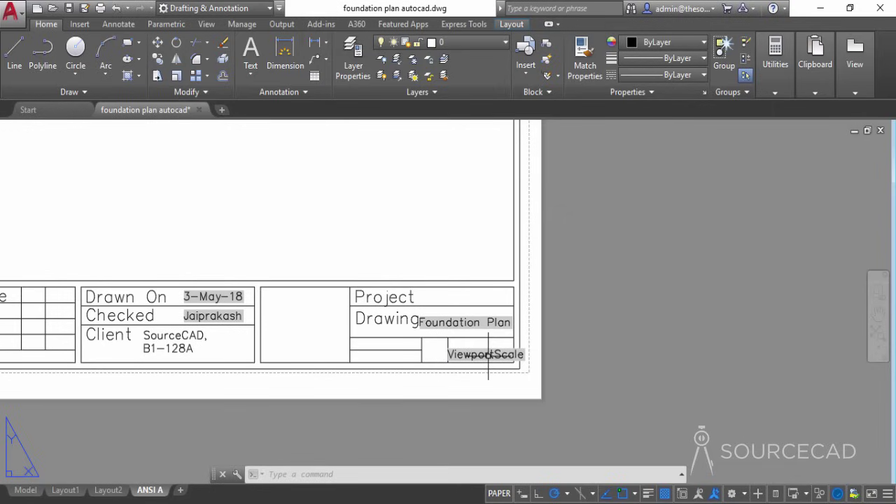
{"action": "double_click", "coordinate": [490, 355]}
{"action": "scroll", "coordinate": [489, 356], "scroll_direction": "down", "scroll_amount": 2}
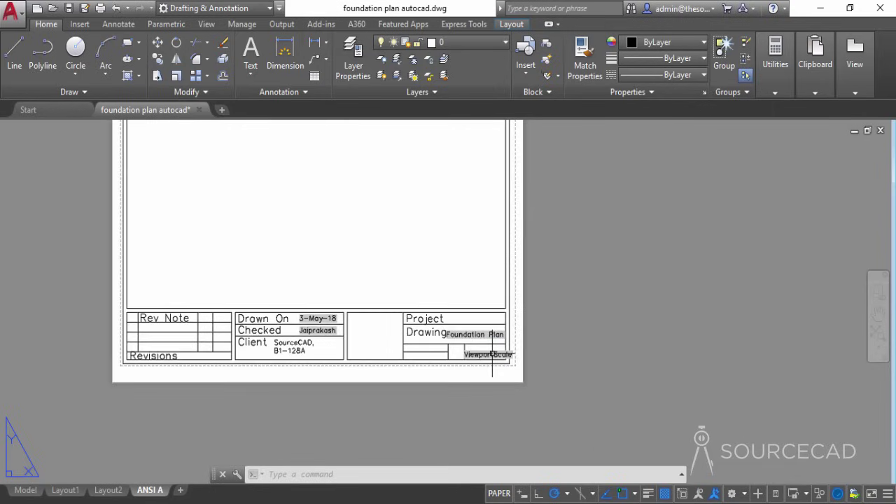
Create a rectangular viewport filling the drawing area inside the inner border above the title block, showing the foundation detail.
{"action": "middle_click", "coordinate": [243, 214]}
{"action": "middle_click_drag", "start_coordinate": [431, 278], "coordinate": [457, 280]}
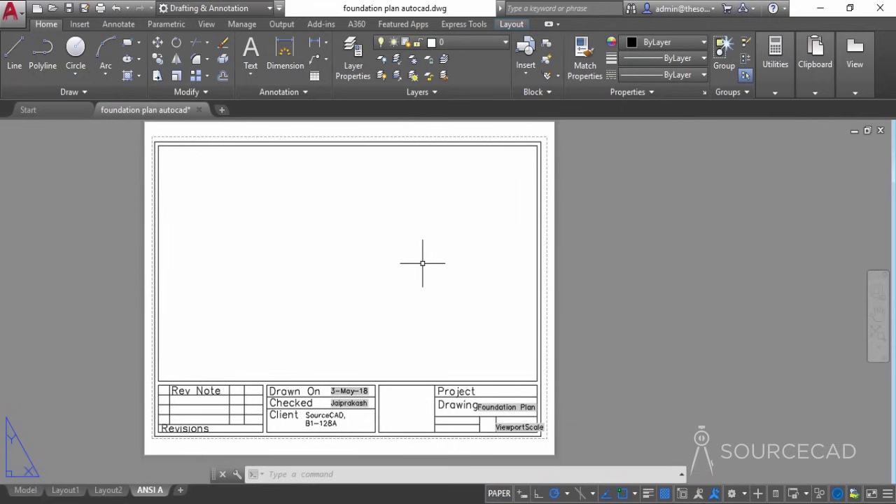
{"action": "left_click", "coordinate": [502, 24]}
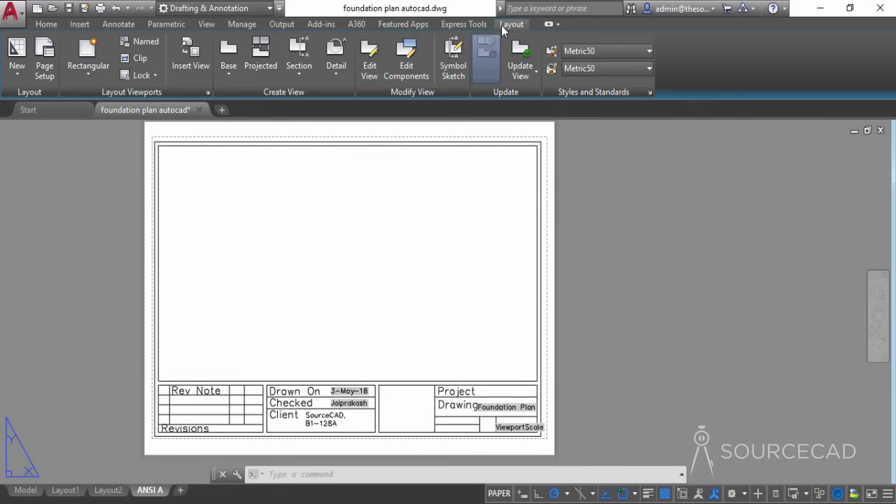
{"action": "left_click", "coordinate": [85, 72]}
{"action": "left_click", "coordinate": [96, 98]}
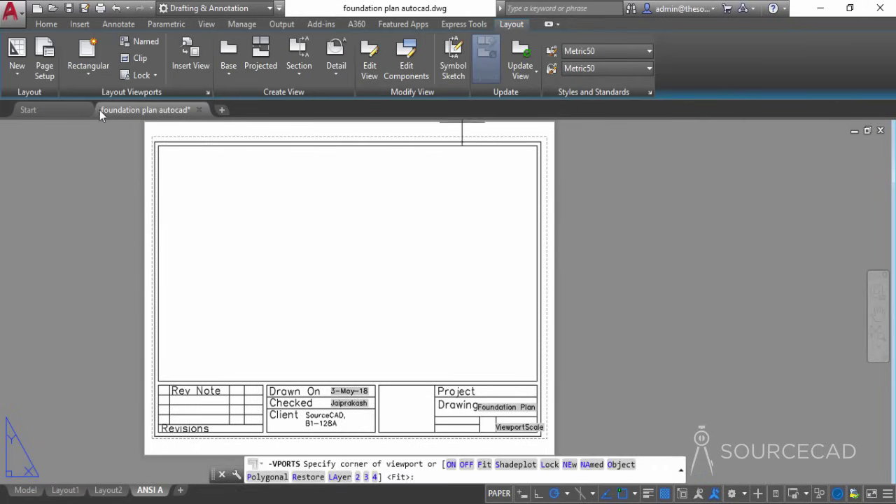
{"action": "left_click", "coordinate": [164, 161]}
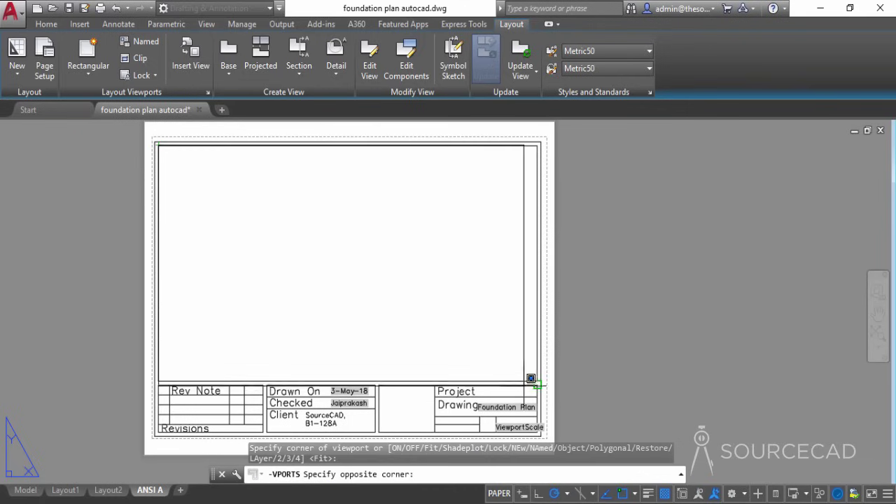
{"action": "left_click", "coordinate": [536, 378]}
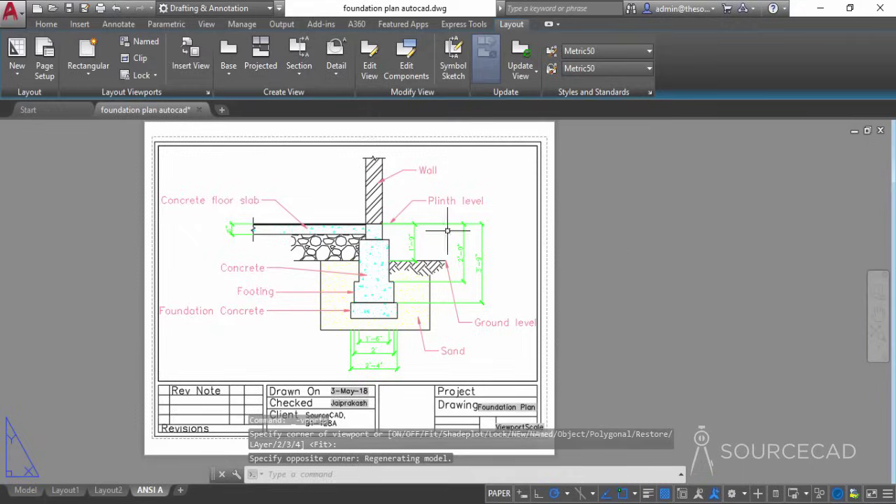
{"action": "scroll", "coordinate": [429, 257], "scroll_direction": "down", "scroll_amount": 2}
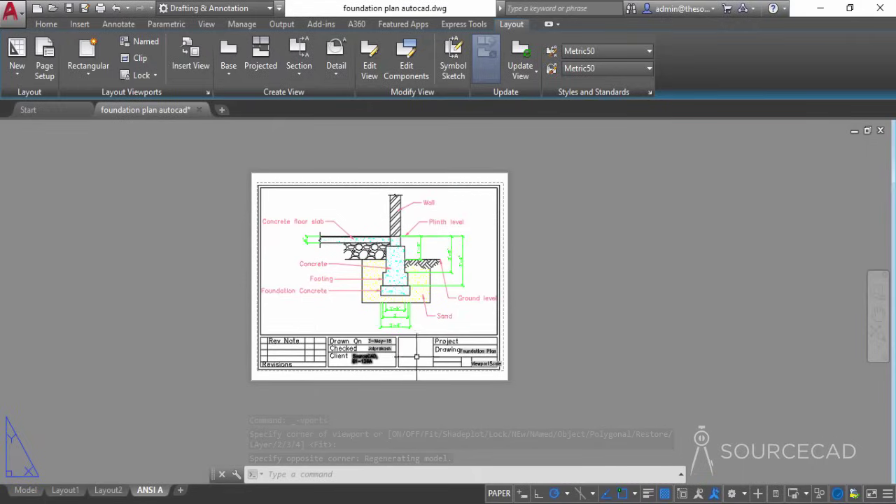
{"action": "middle_click_drag", "start_coordinate": [534, 312], "coordinate": [577, 350]}
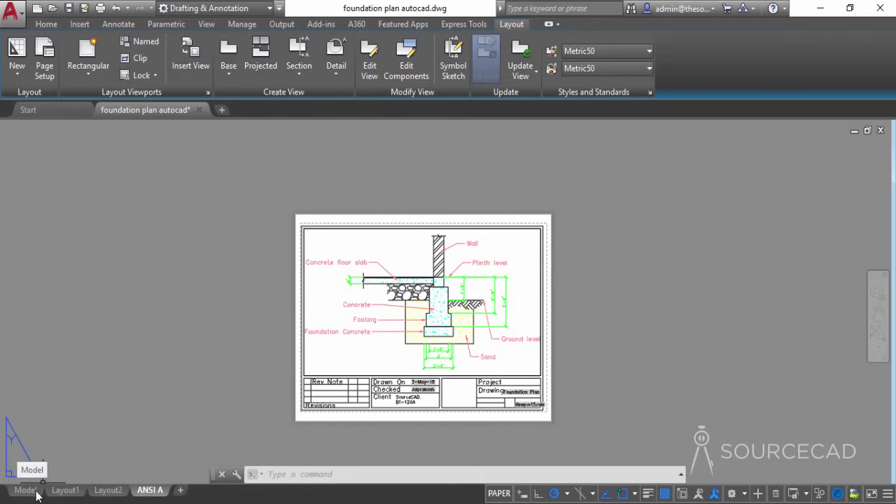
{"action": "right_click", "coordinate": [156, 494]}
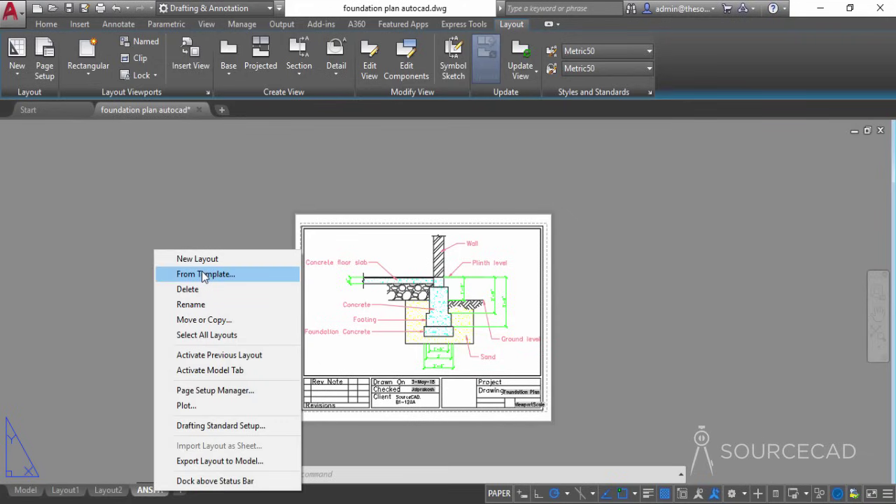
{"action": "left_click", "coordinate": [129, 303]}
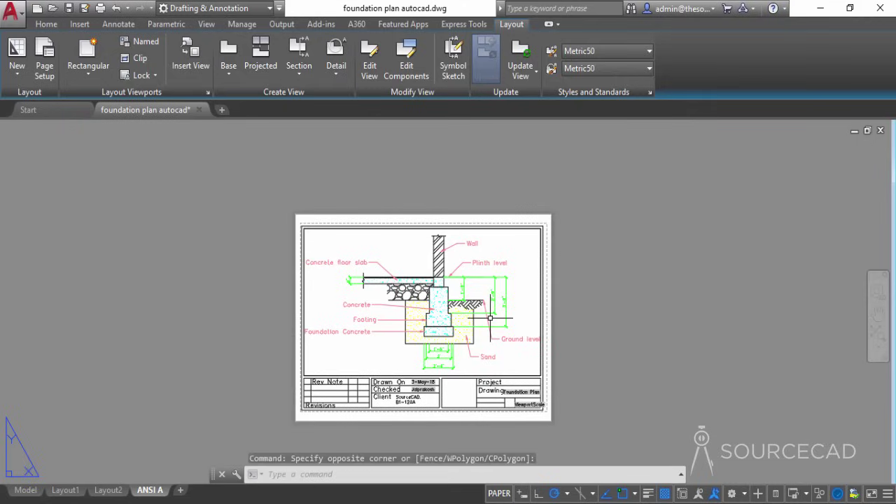
{"action": "left_click", "coordinate": [603, 286]}
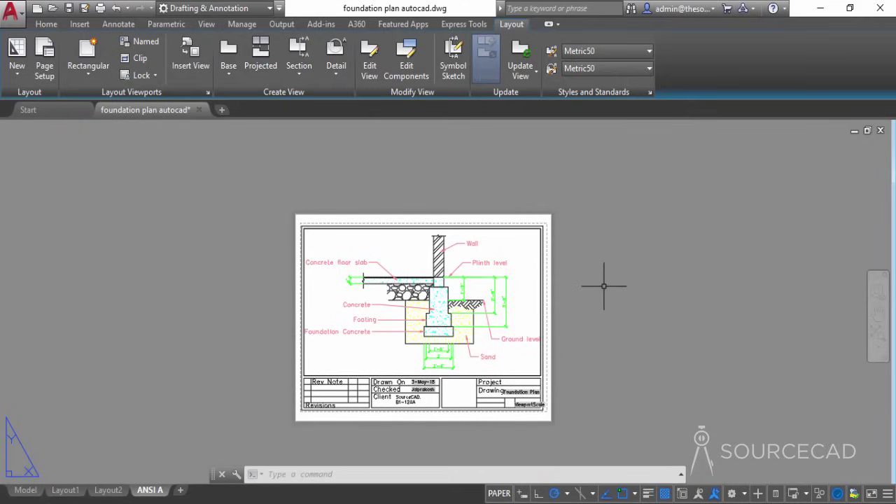